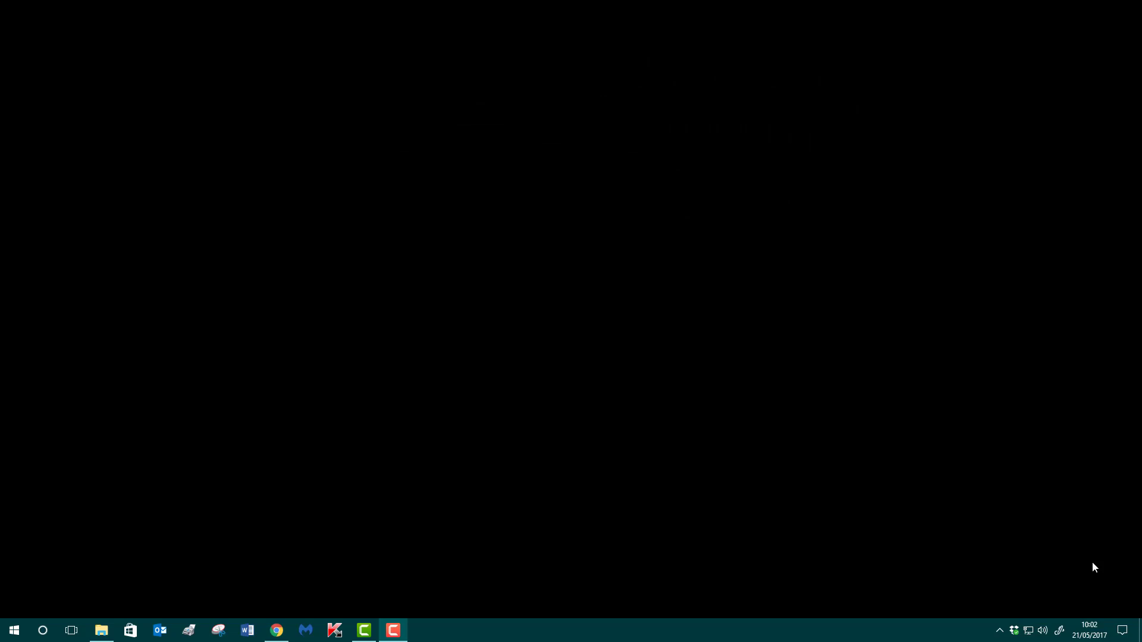
- Review the Epson WorkForce WF-2750 driver downloads for Windows 10 64-bit on Epson's support page in Chrome, then minimize the browser
{"action": "left_click", "coordinate": [277, 630]}
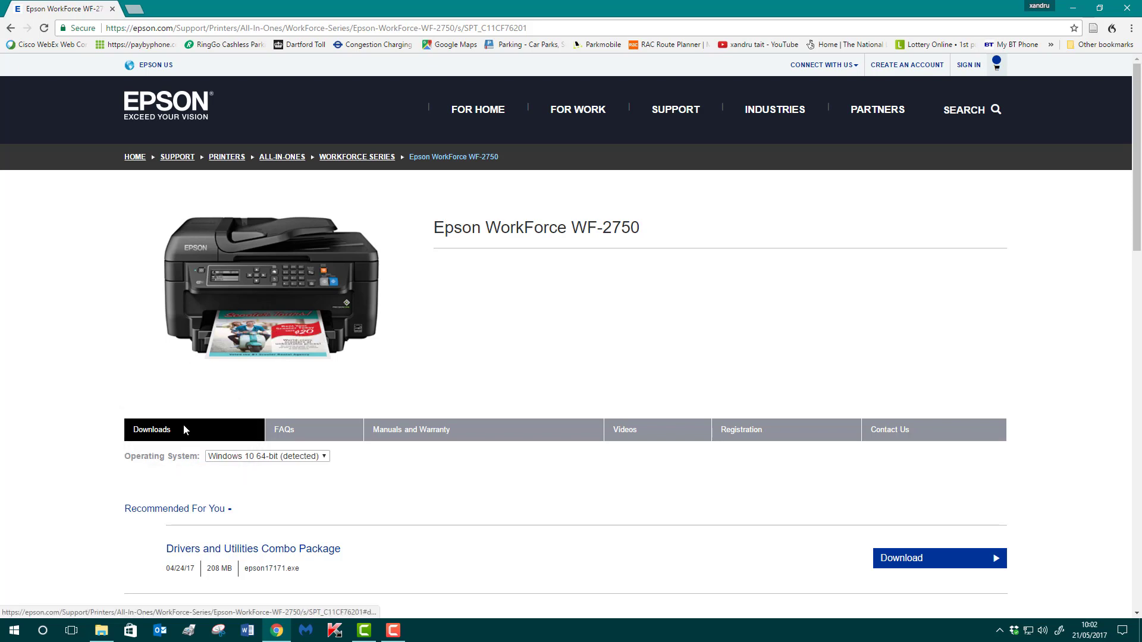
{"action": "scroll", "coordinate": [183, 424], "scroll_direction": "down", "scroll_amount": 2}
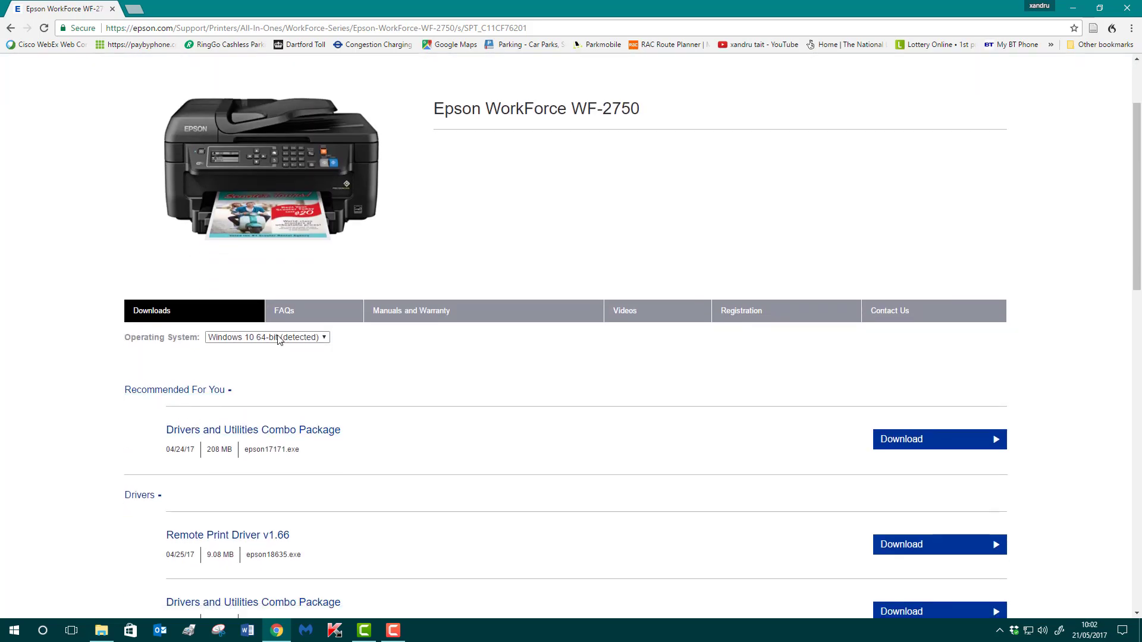
{"action": "left_click", "coordinate": [278, 336]}
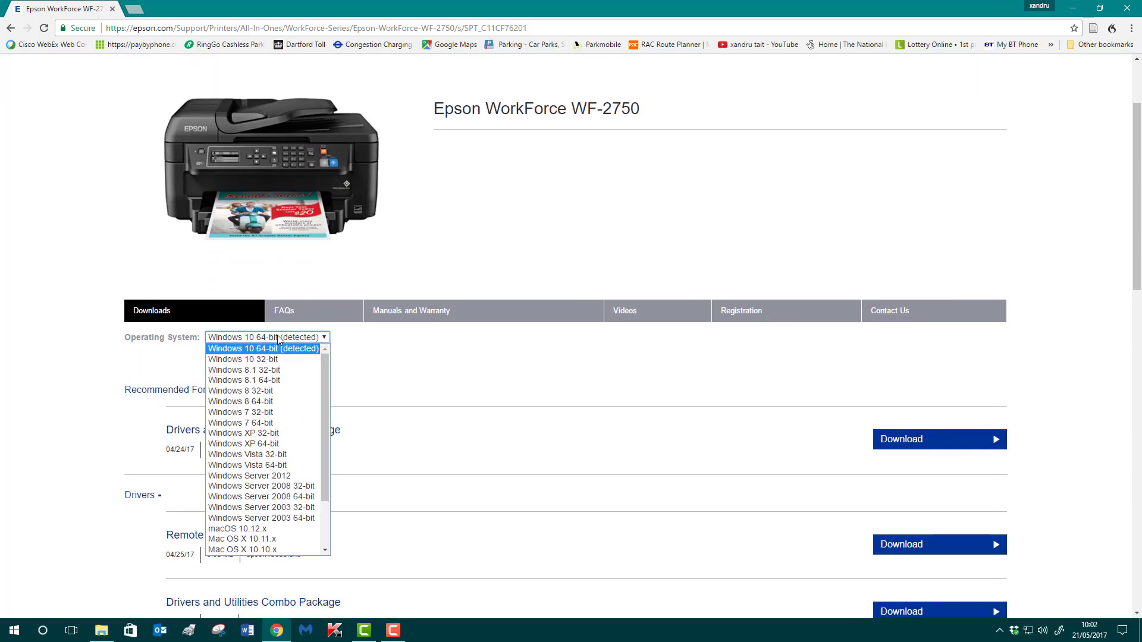
{"action": "left_click", "coordinate": [278, 338]}
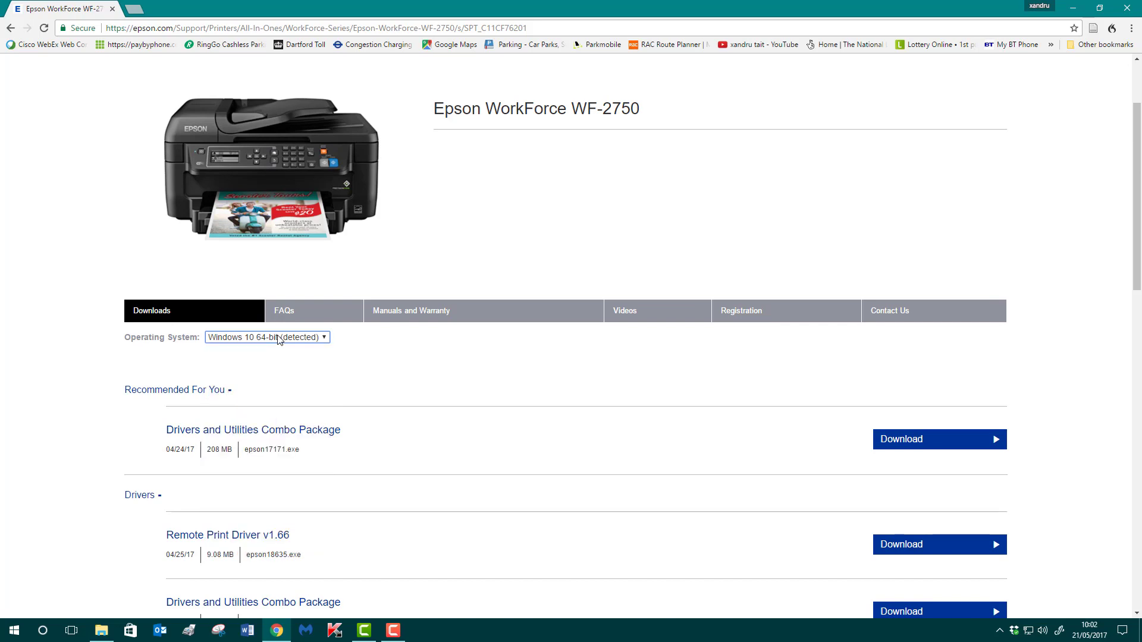
{"action": "scroll", "coordinate": [305, 399], "scroll_direction": "down", "scroll_amount": 2}
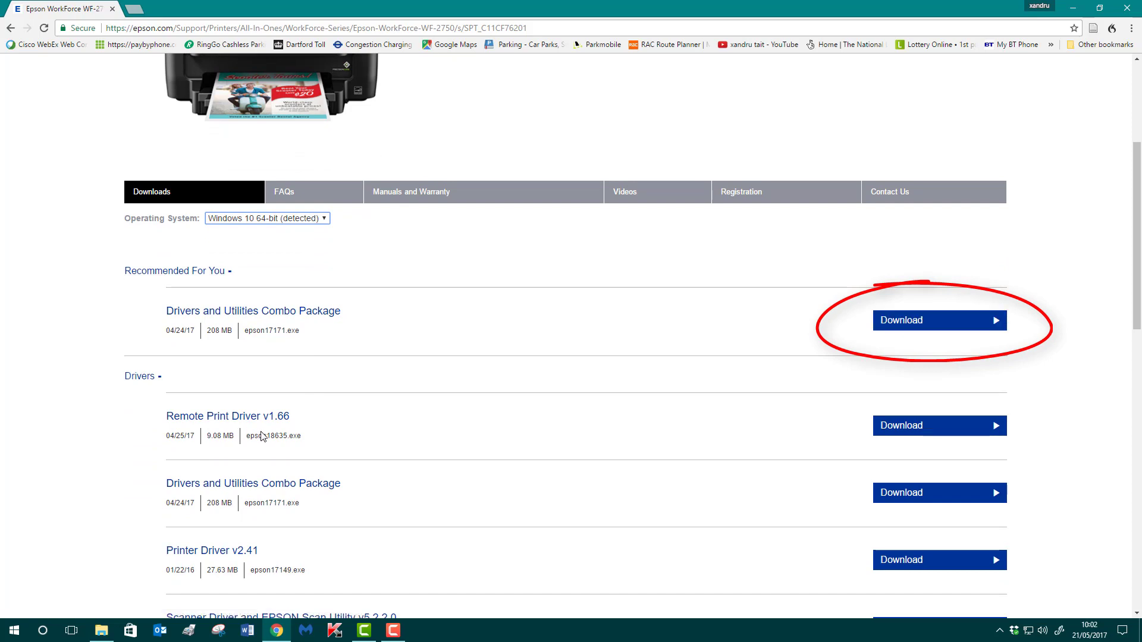
{"action": "scroll", "coordinate": [261, 437], "scroll_direction": "down", "scroll_amount": 3}
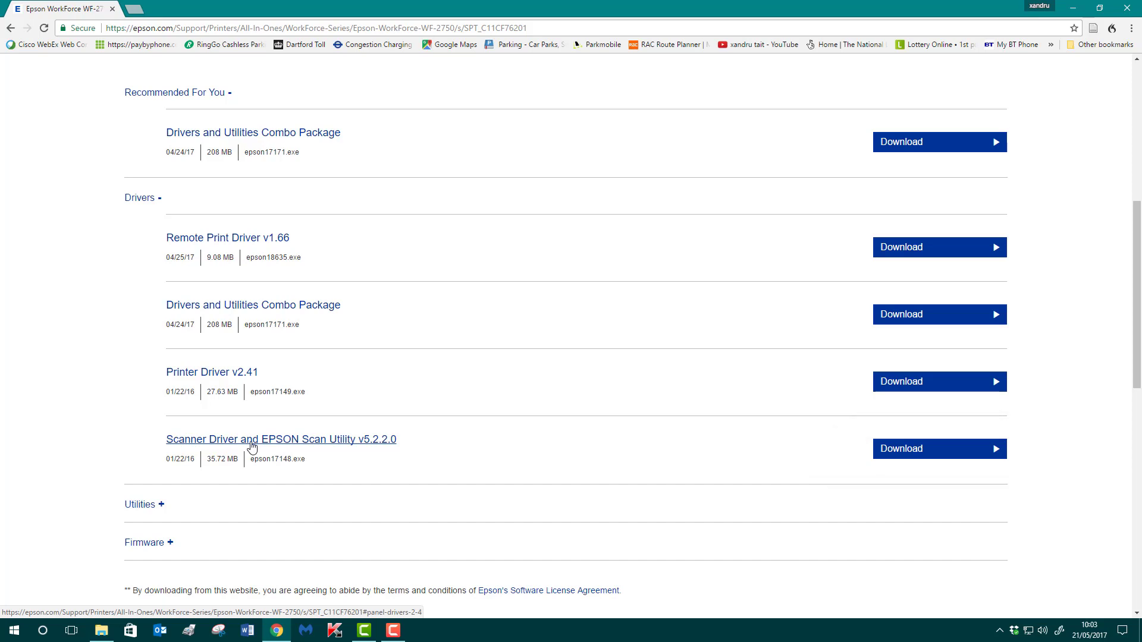
{"action": "left_click", "coordinate": [1072, 9]}
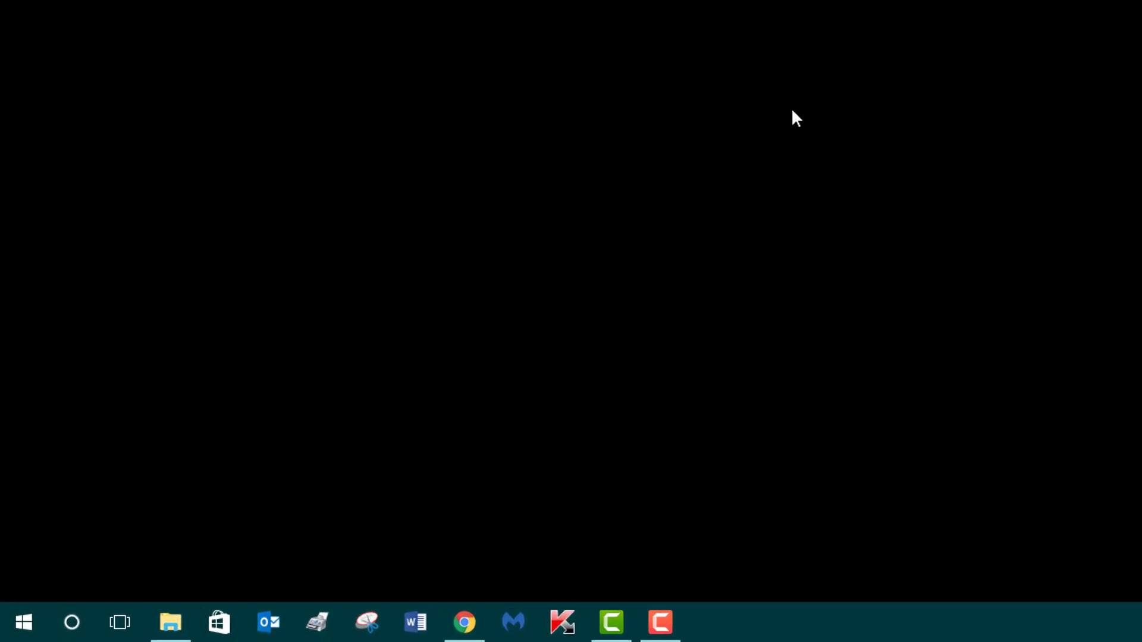
- Try to start EPSON Scan by searching Windows for "epson", and dismiss the message
{"action": "right_click", "coordinate": [26, 622]}
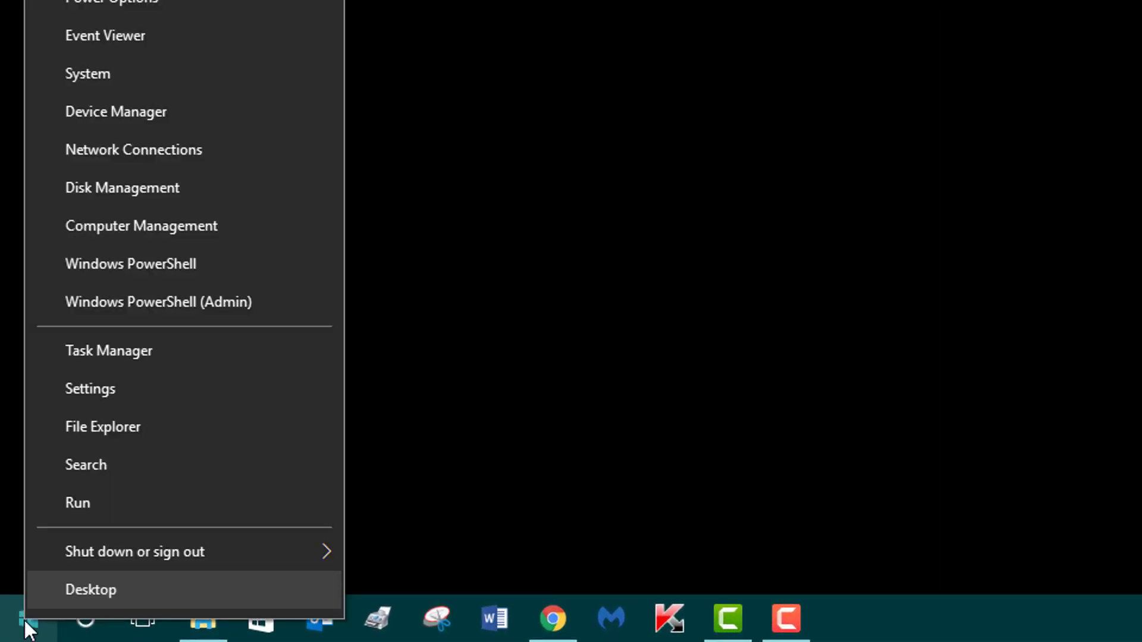
{"action": "left_click", "coordinate": [83, 465]}
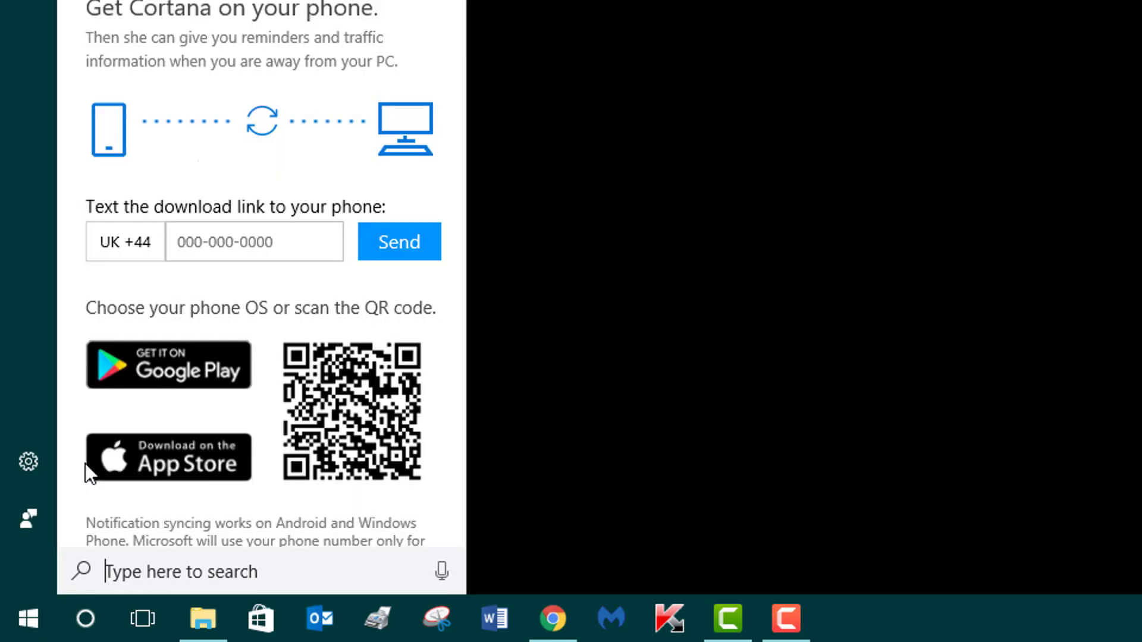
{"action": "type", "text": "epson"}
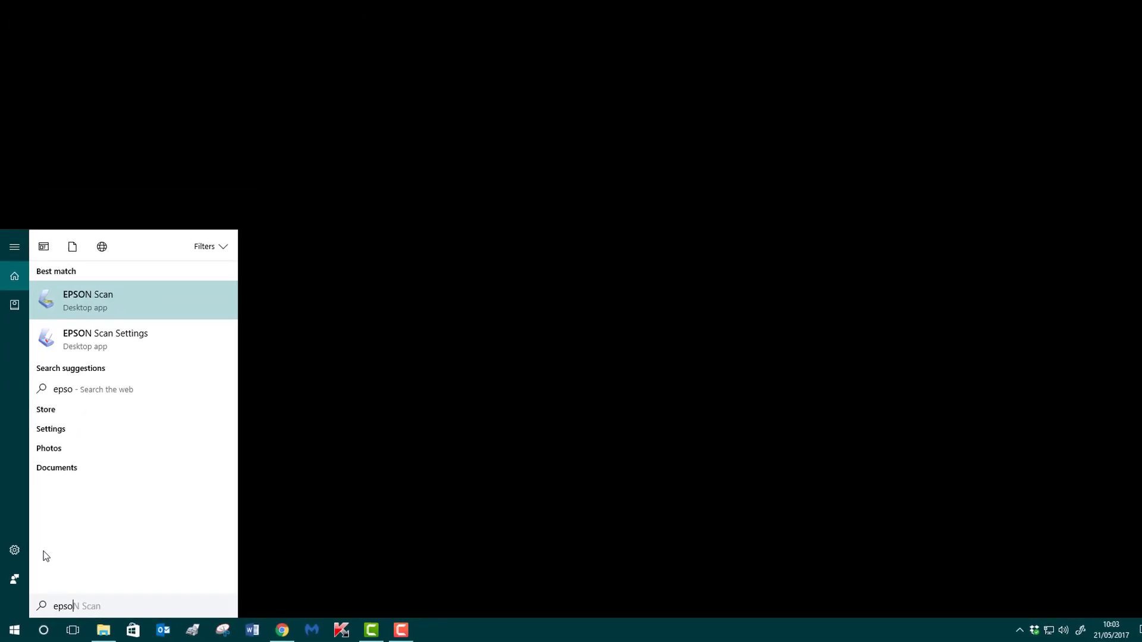
{"action": "key", "text": "Return"}
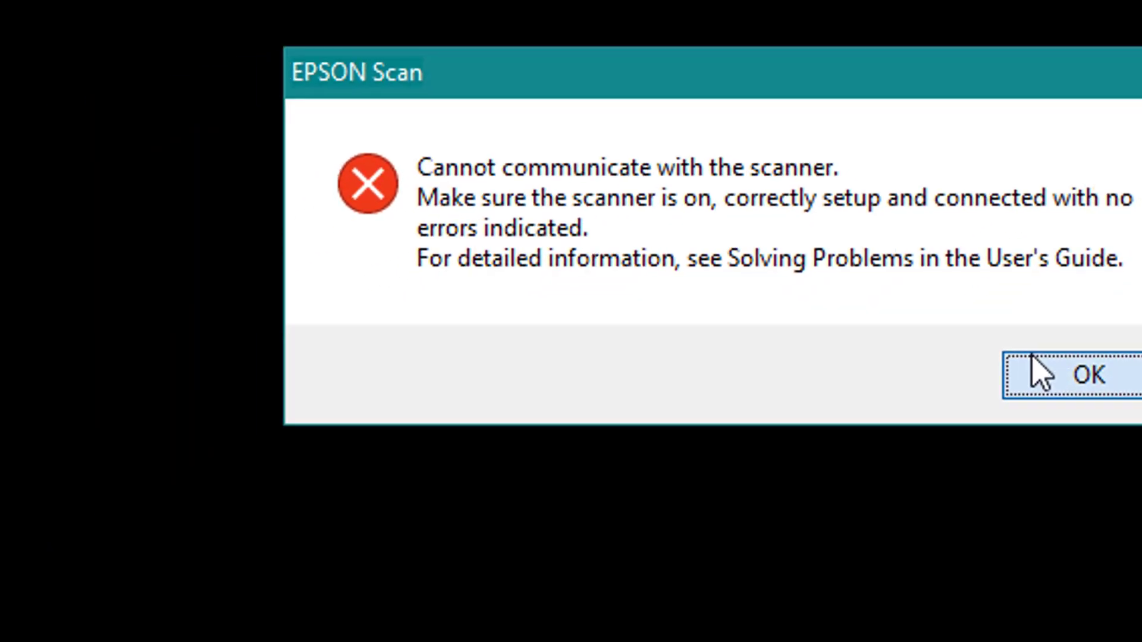
{"action": "left_click", "coordinate": [916, 498]}
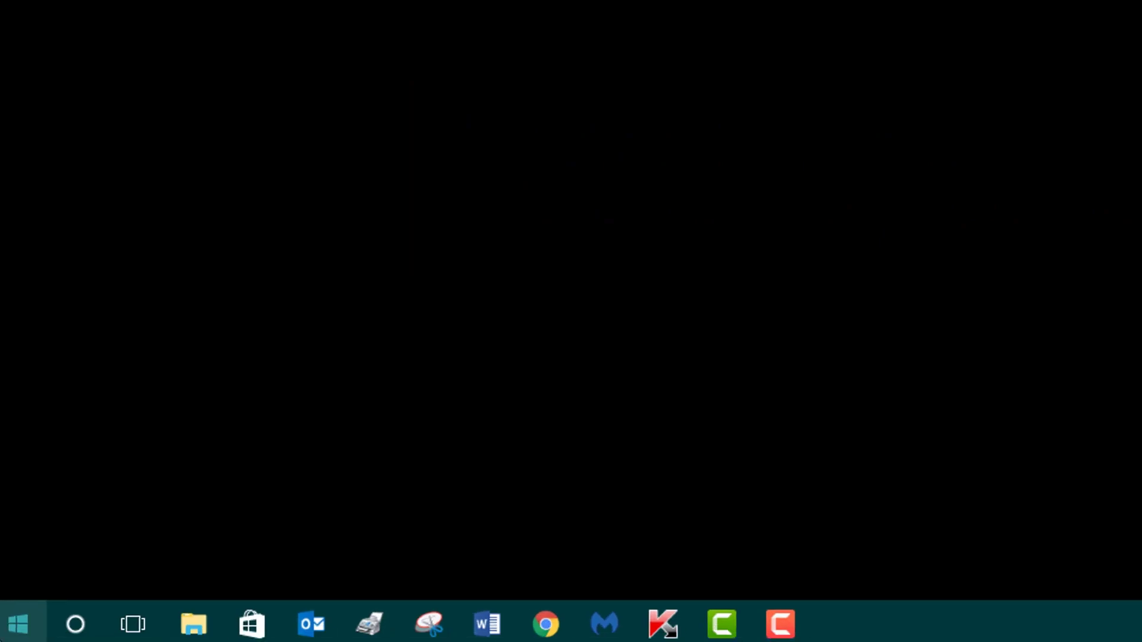
- Open EPSON Scan Settings through a Windows search for "epson" and select the detected network address for the new scanner Scanner1
{"action": "right_click", "coordinate": [18, 621]}
{"action": "left_click", "coordinate": [74, 482]}
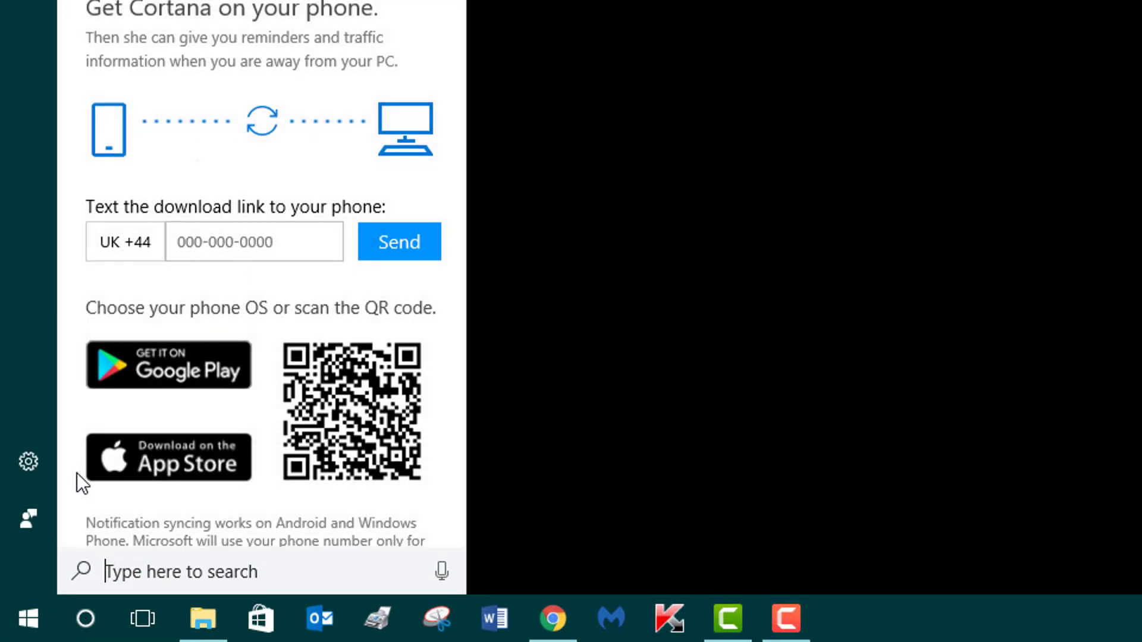
{"action": "type", "text": "epson"}
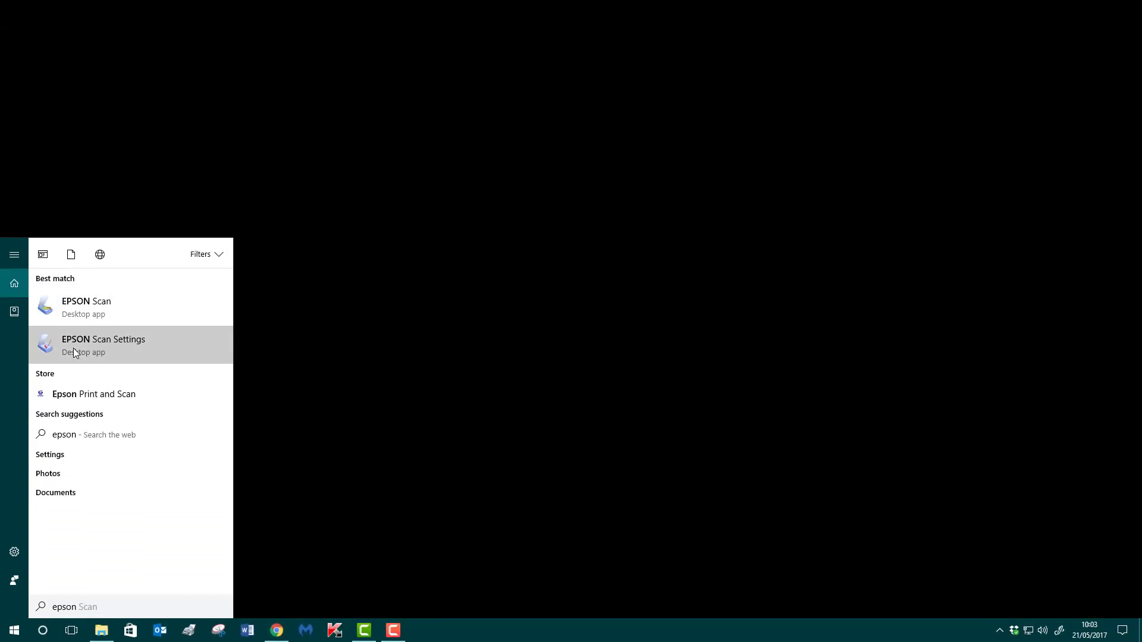
{"action": "left_click", "coordinate": [74, 348]}
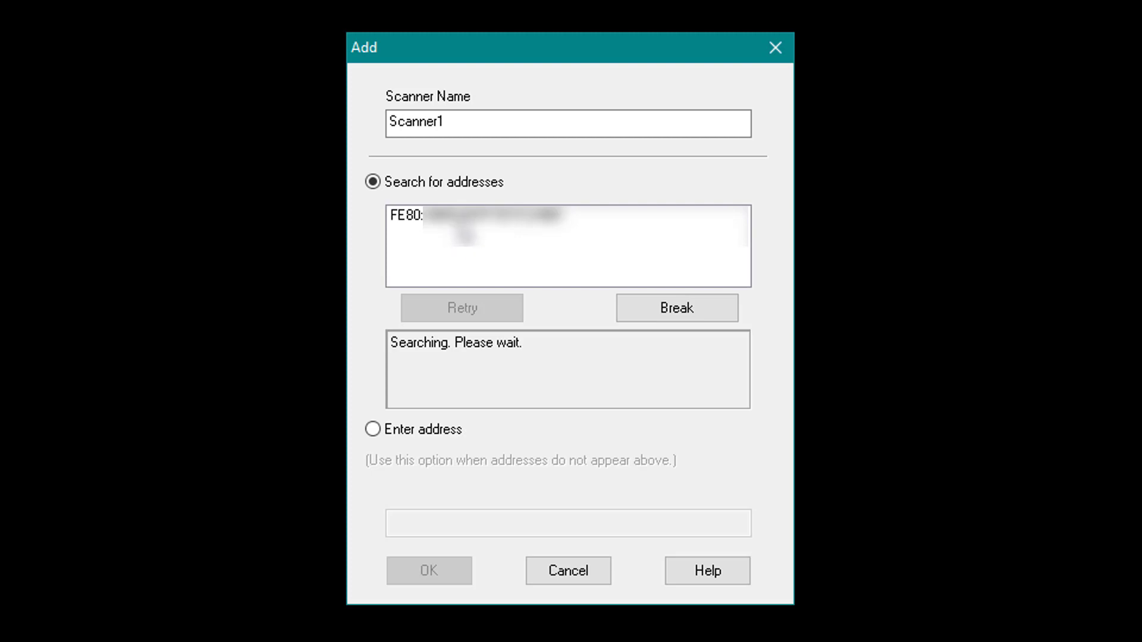
{"action": "left_click", "coordinate": [466, 222]}
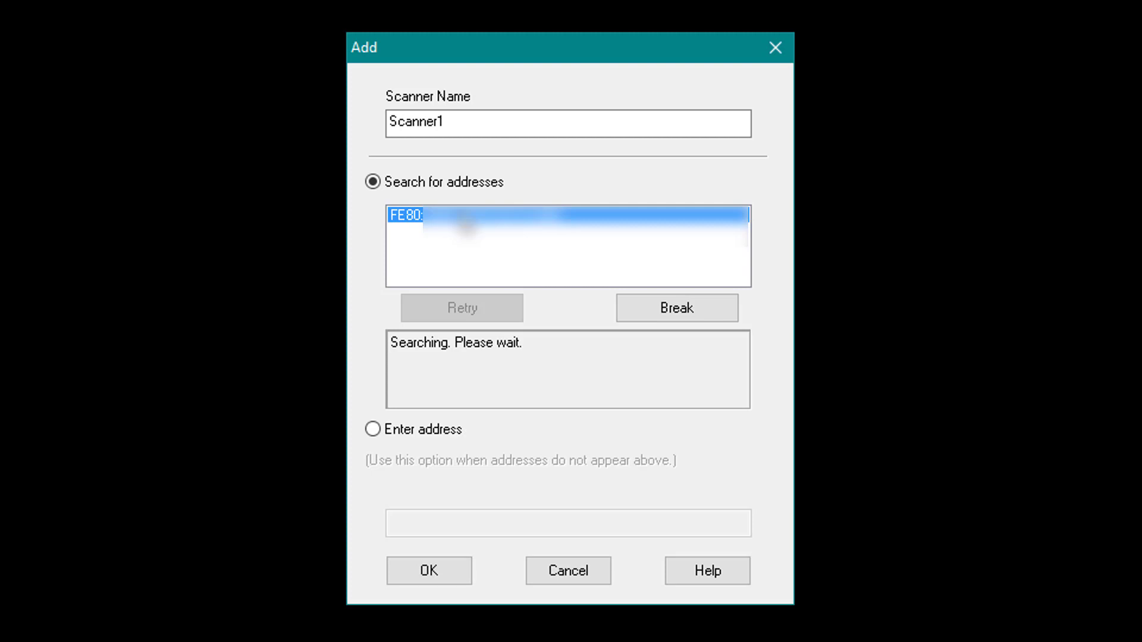
- Switch the new scanner to manual address entry and examine the computer's network properties in Windows Settings
{"action": "left_click", "coordinate": [373, 428]}
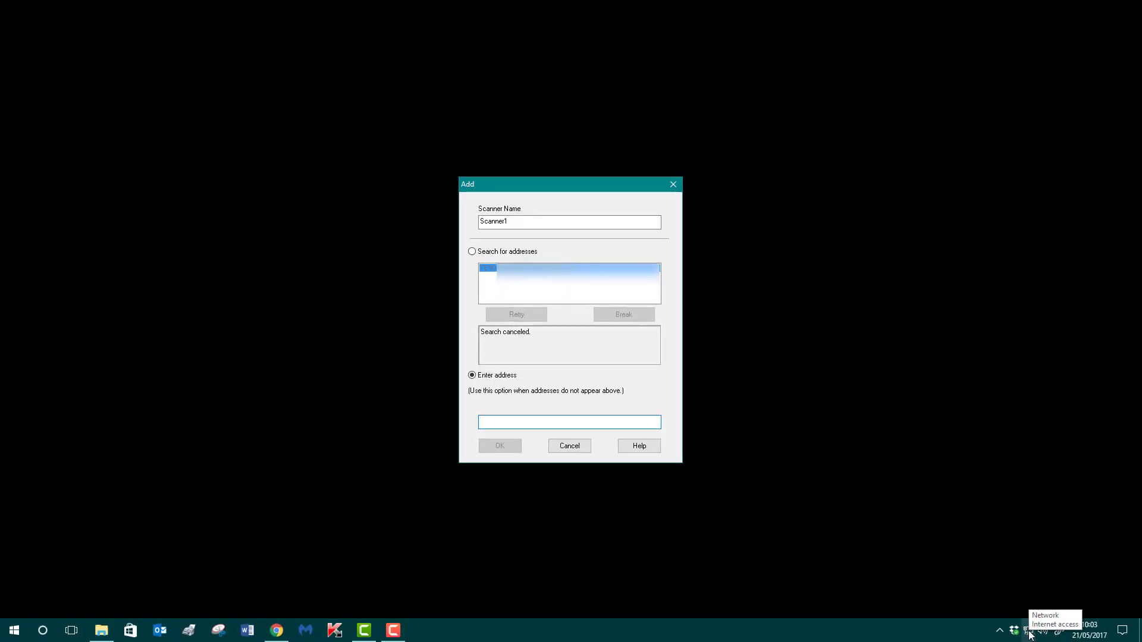
{"action": "left_click", "coordinate": [1029, 634]}
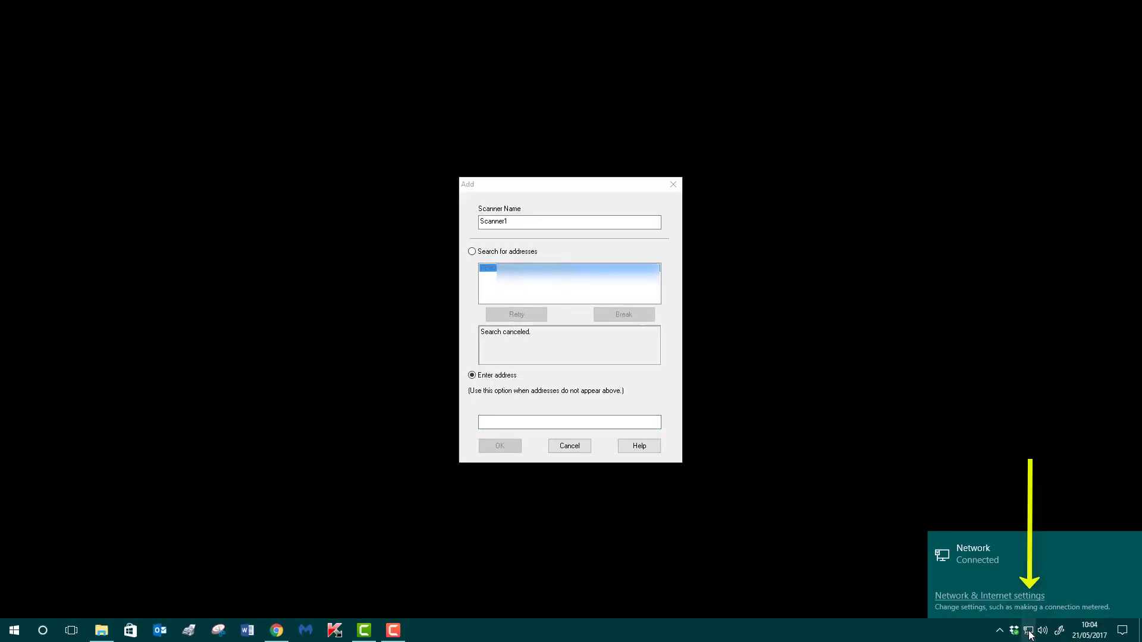
{"action": "left_click", "coordinate": [987, 596]}
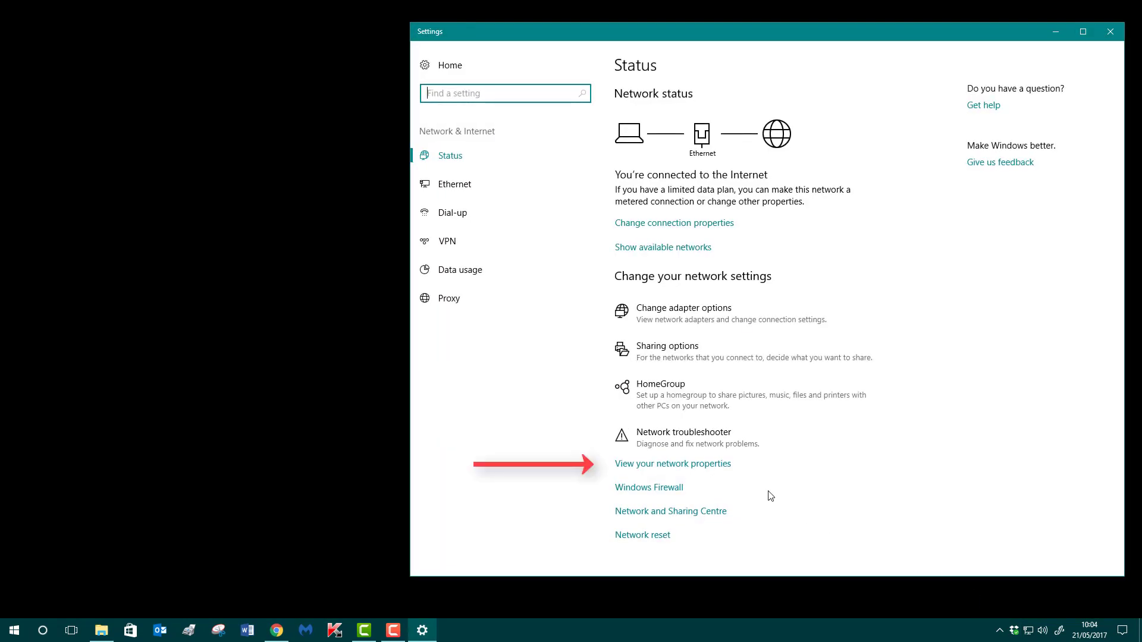
{"action": "left_click", "coordinate": [659, 470]}
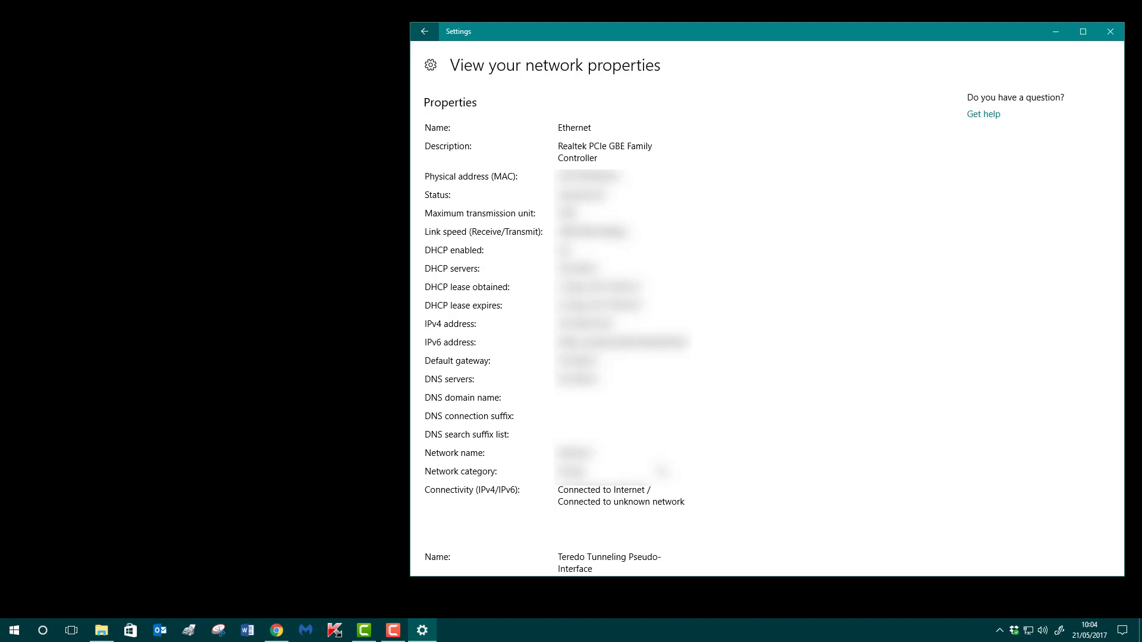
{"action": "left_click", "coordinate": [1098, 27]}
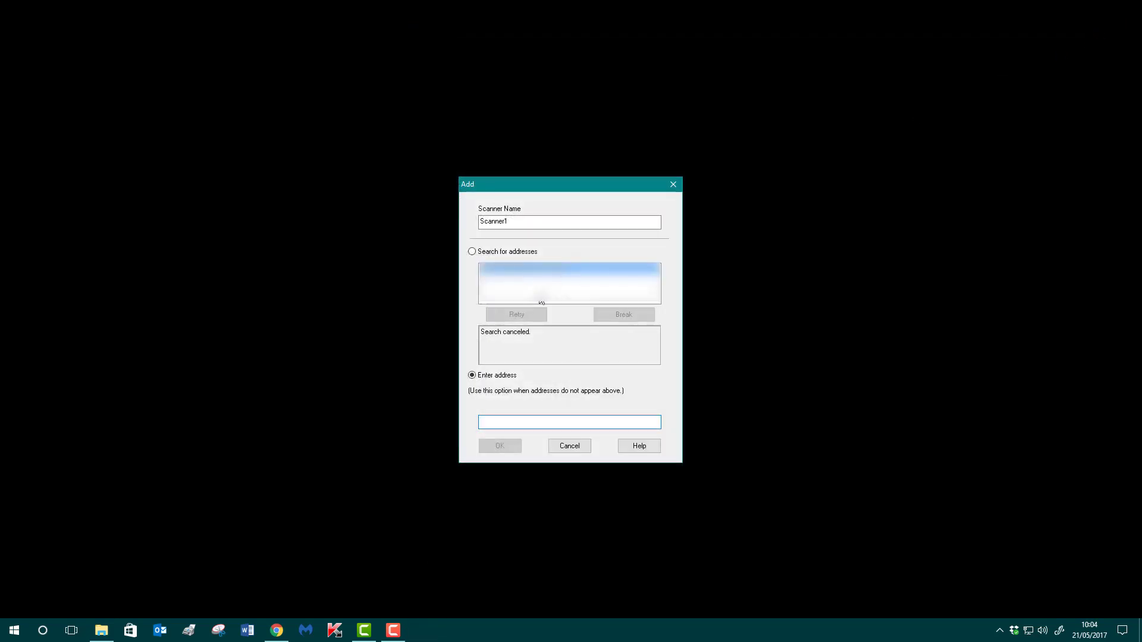
- Return to the Search for addresses option and add Scanner1 with the detected address
{"action": "left_click", "coordinate": [471, 251]}
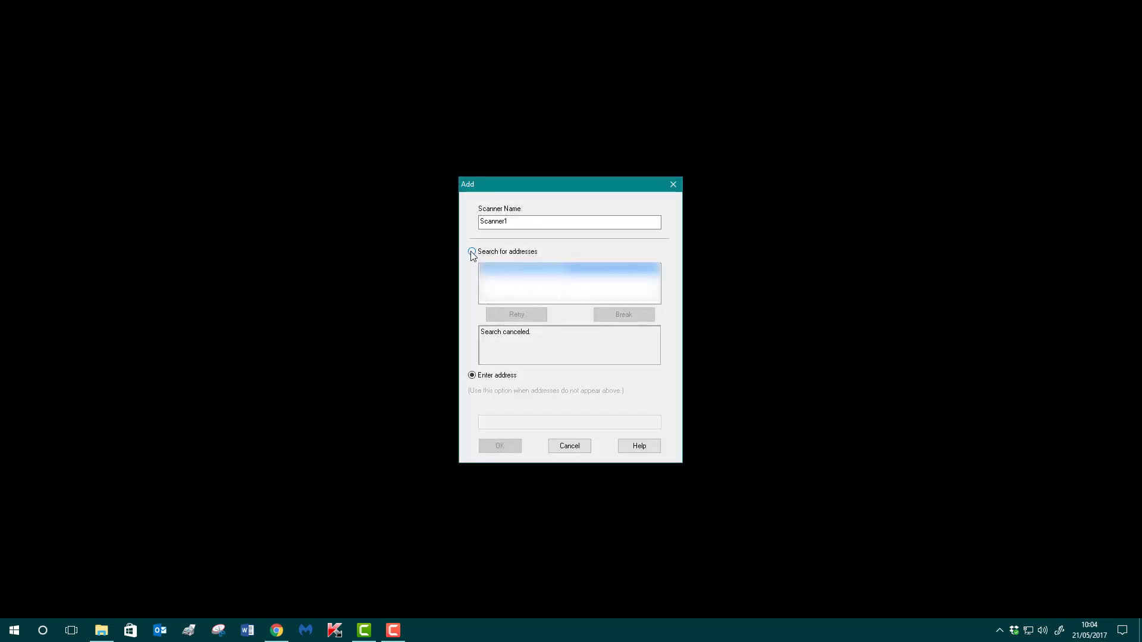
{"action": "left_click", "coordinate": [499, 446]}
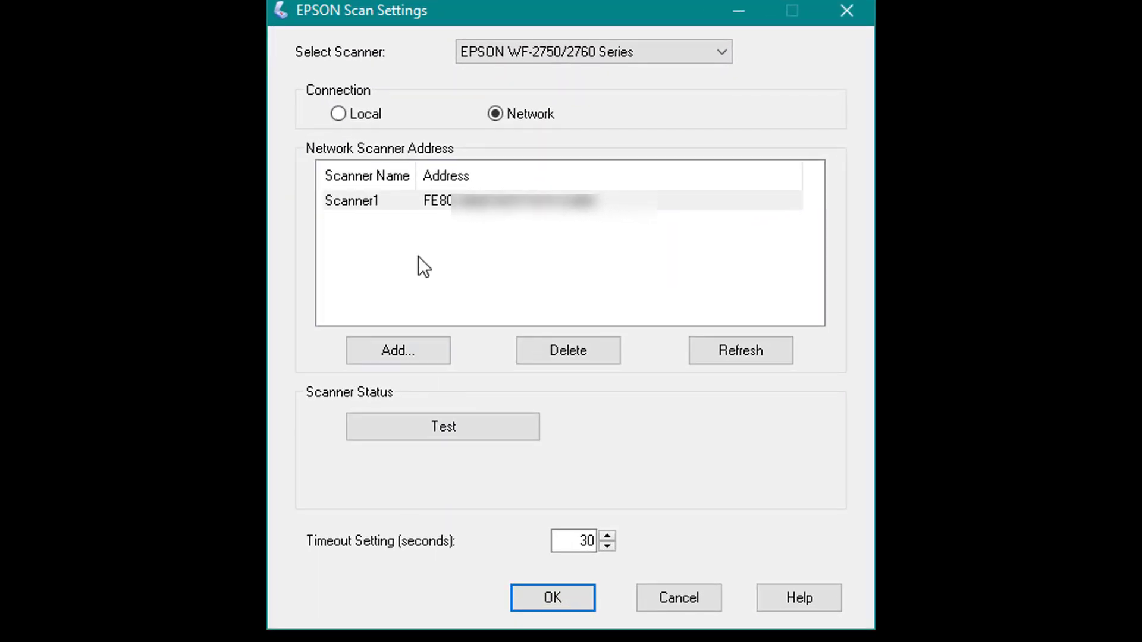
- Check the scanner model list and the Local connection options, leaving EPSON WF-2750/2760 Series on the Network connection
{"action": "left_click", "coordinate": [545, 51]}
{"action": "left_click", "coordinate": [545, 52]}
{"action": "left_click", "coordinate": [365, 114]}
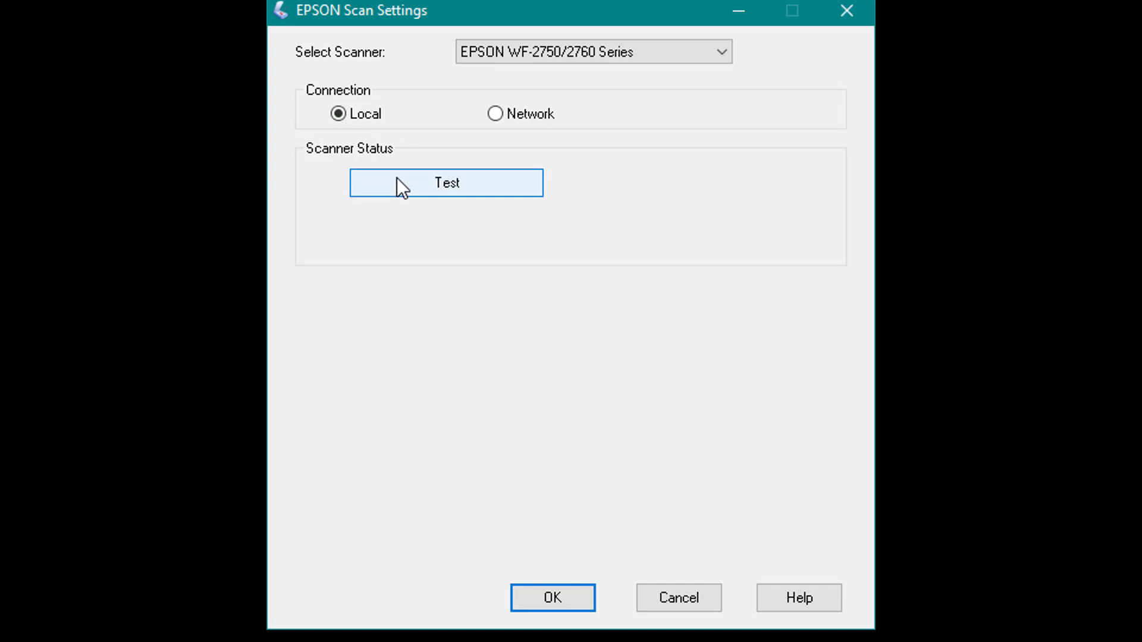
{"action": "left_click", "coordinate": [496, 114]}
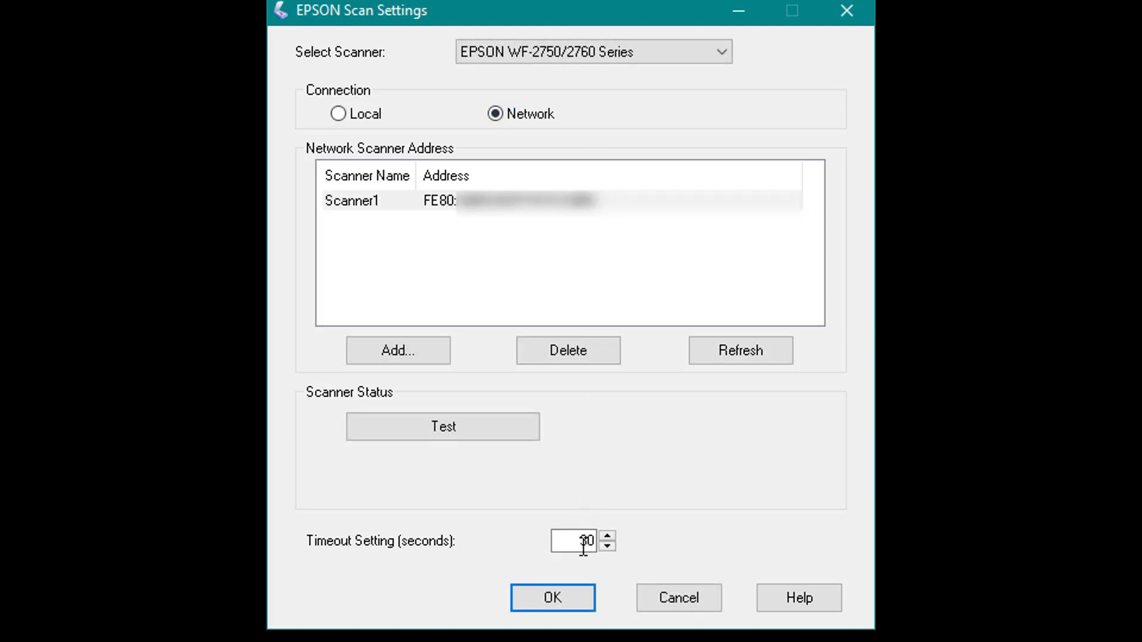
- Test the network scanner connection and save the EPSON Scan settings
{"action": "left_click", "coordinate": [447, 427]}
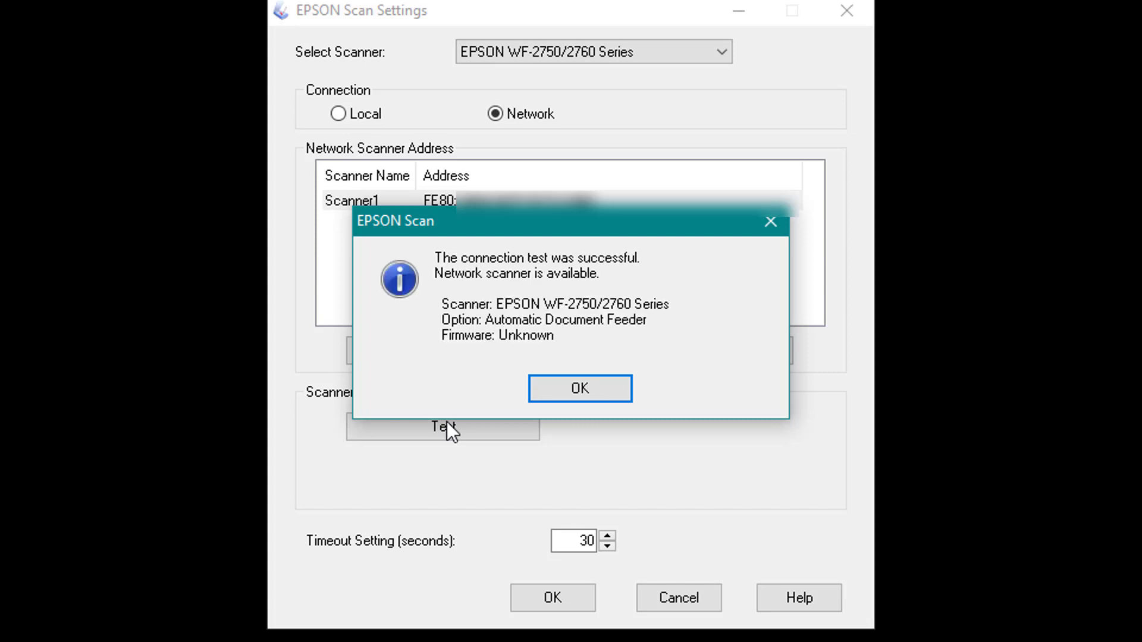
{"action": "left_click", "coordinate": [564, 386]}
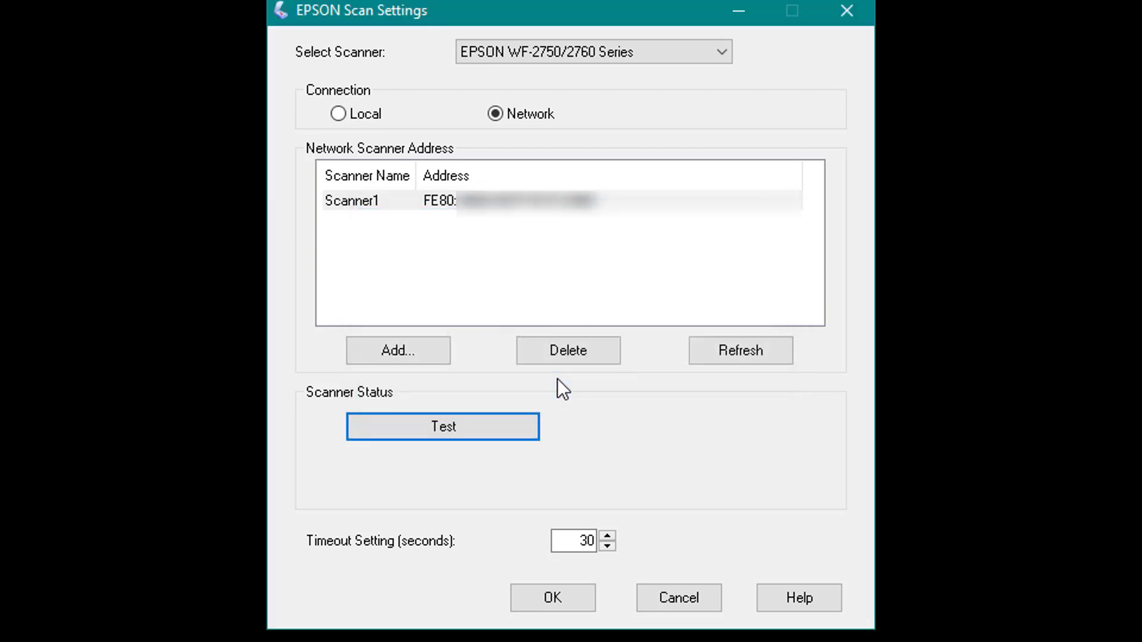
{"action": "left_click", "coordinate": [561, 594]}
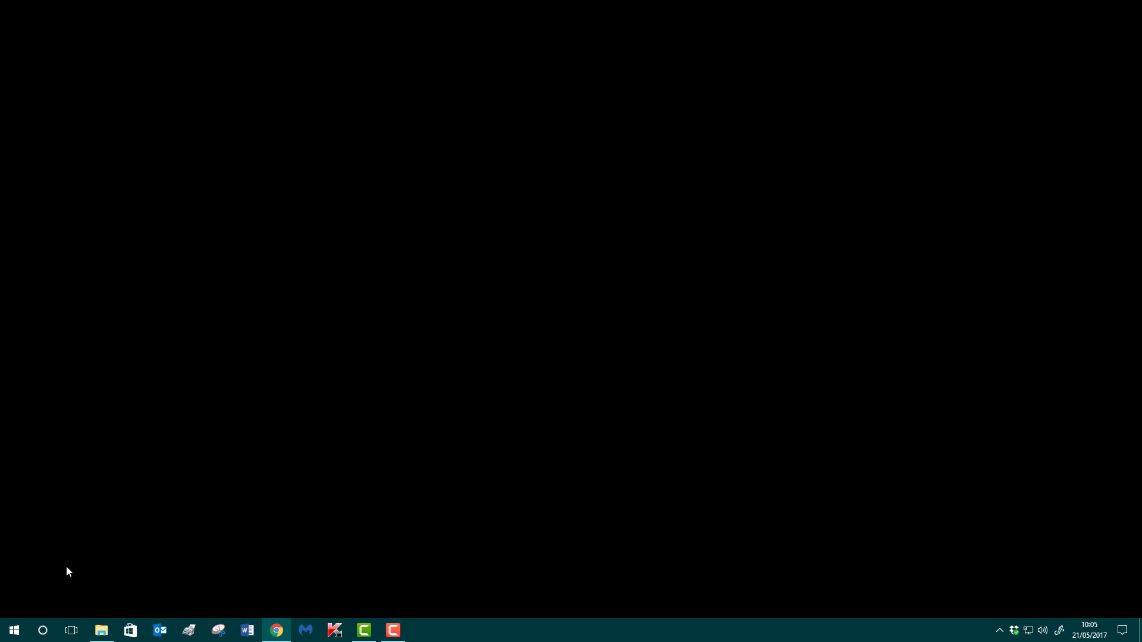
- Launch EPSON Scan by searching Windows for "epson"
{"action": "right_click", "coordinate": [13, 629]}
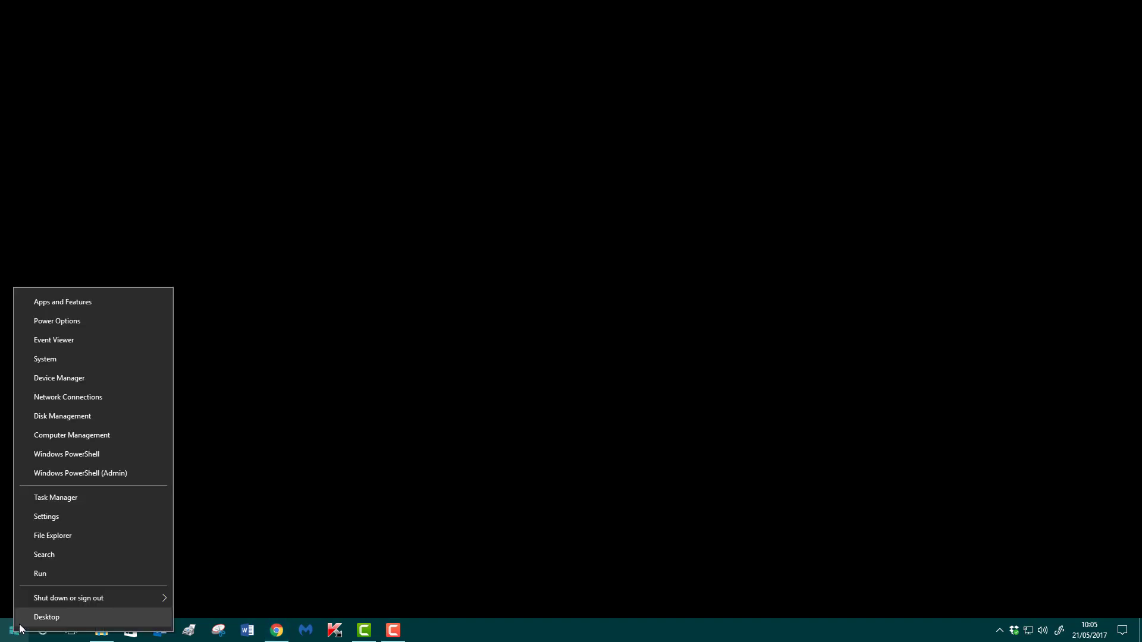
{"action": "left_click", "coordinate": [46, 553]}
{"action": "type", "text": "ep"}
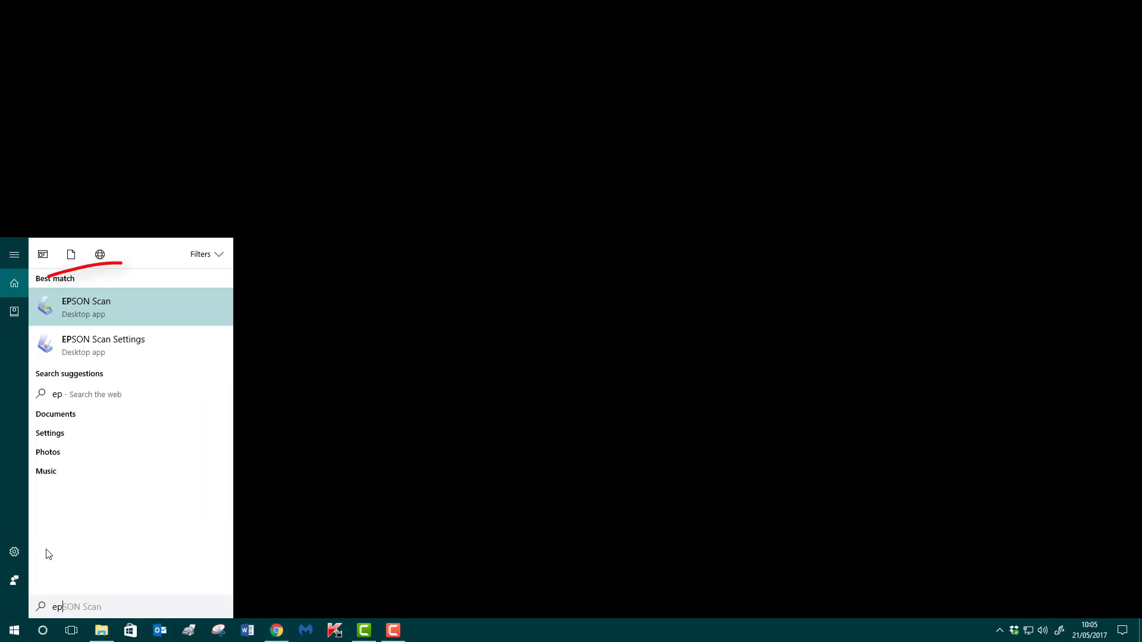
{"action": "type", "text": "son"}
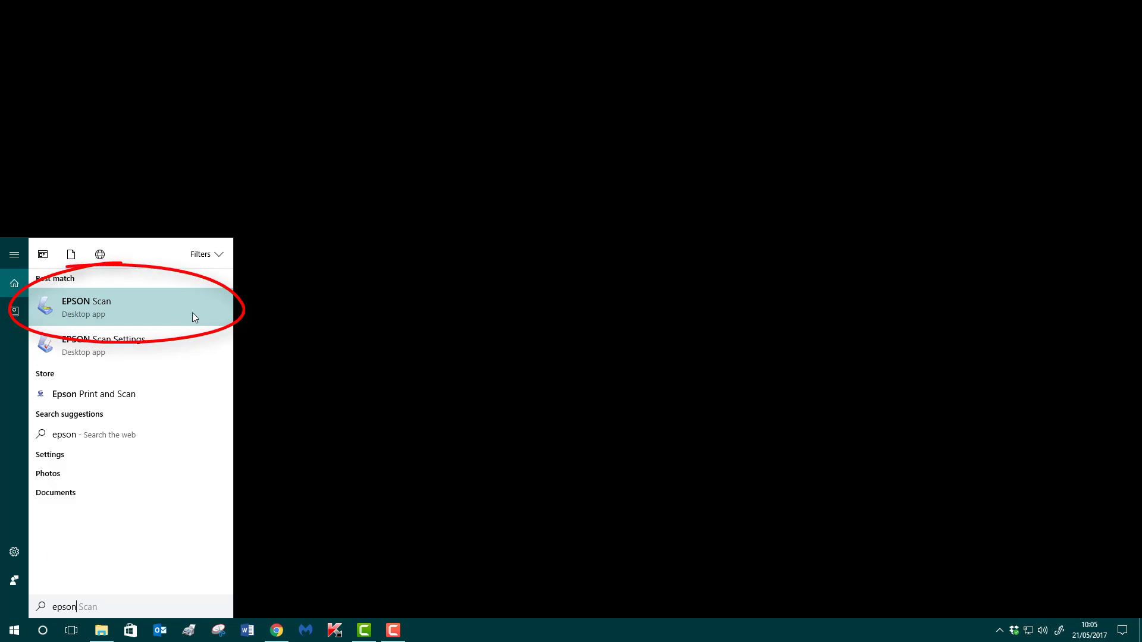
{"action": "left_click", "coordinate": [191, 314]}
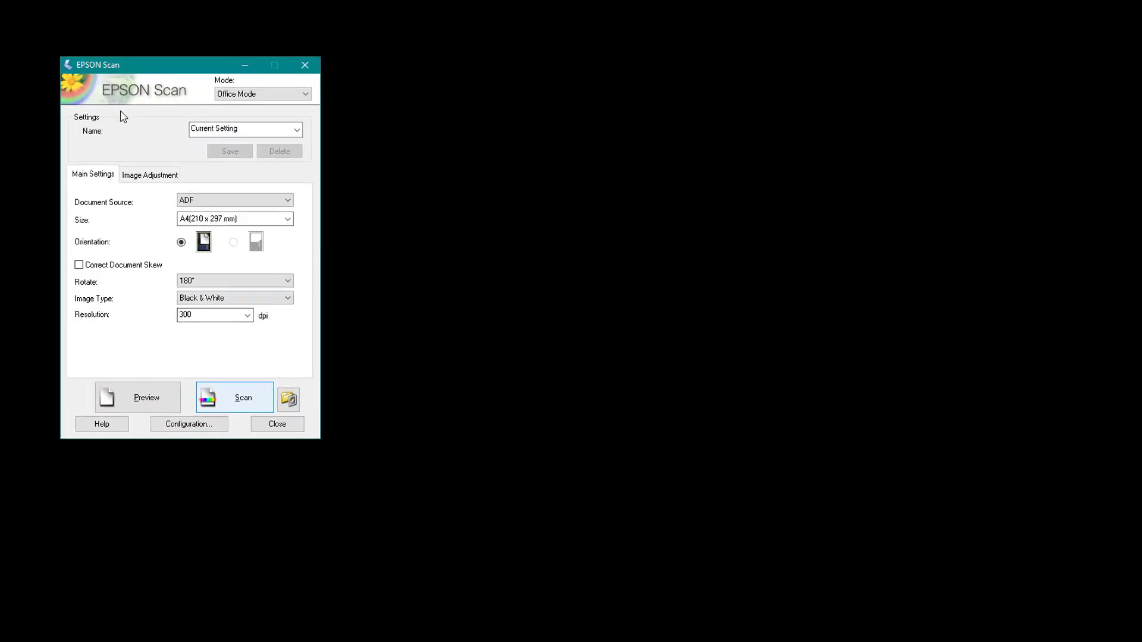
- Check the list of saved scan settings, then change the scanning mode to Professional Mode
{"action": "left_click", "coordinate": [298, 133]}
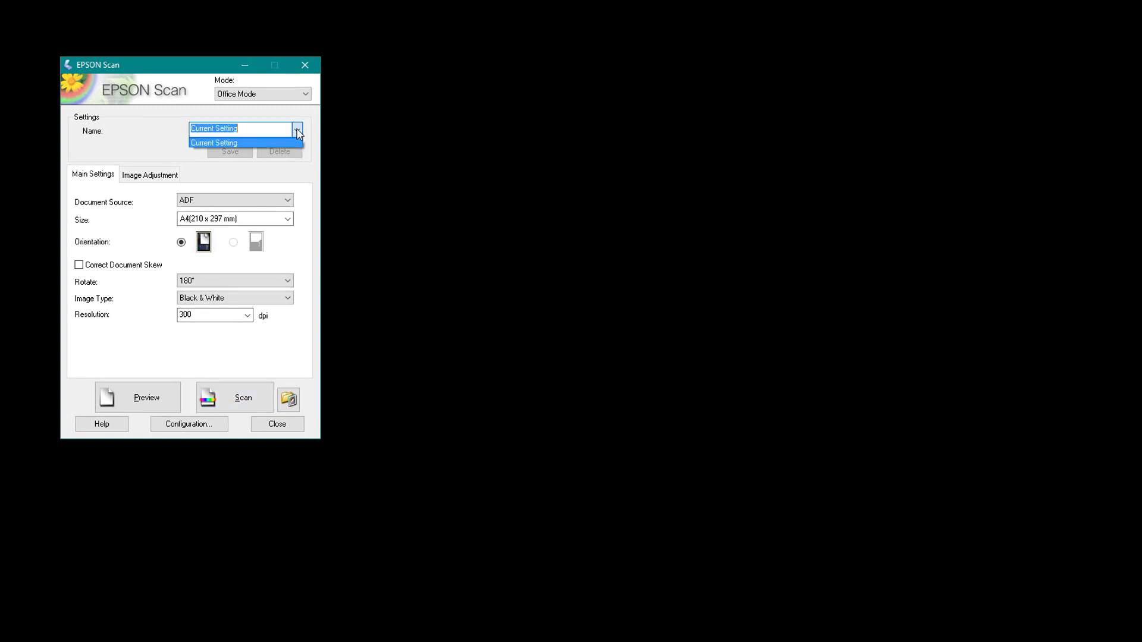
{"action": "left_click", "coordinate": [298, 133]}
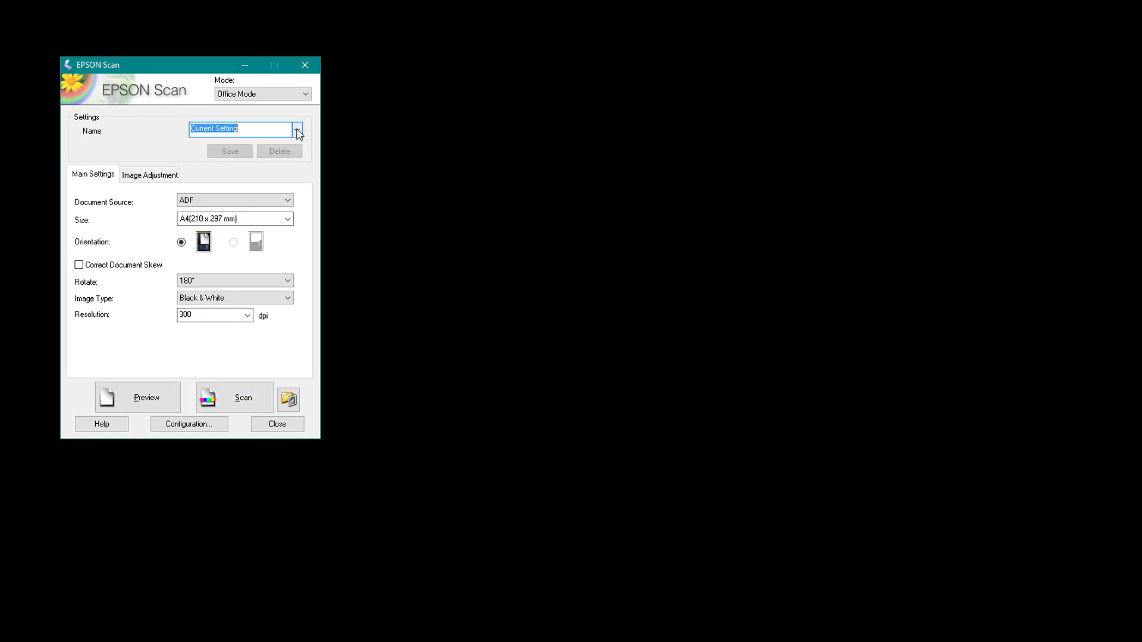
{"action": "left_click", "coordinate": [304, 96]}
{"action": "left_click", "coordinate": [293, 115]}
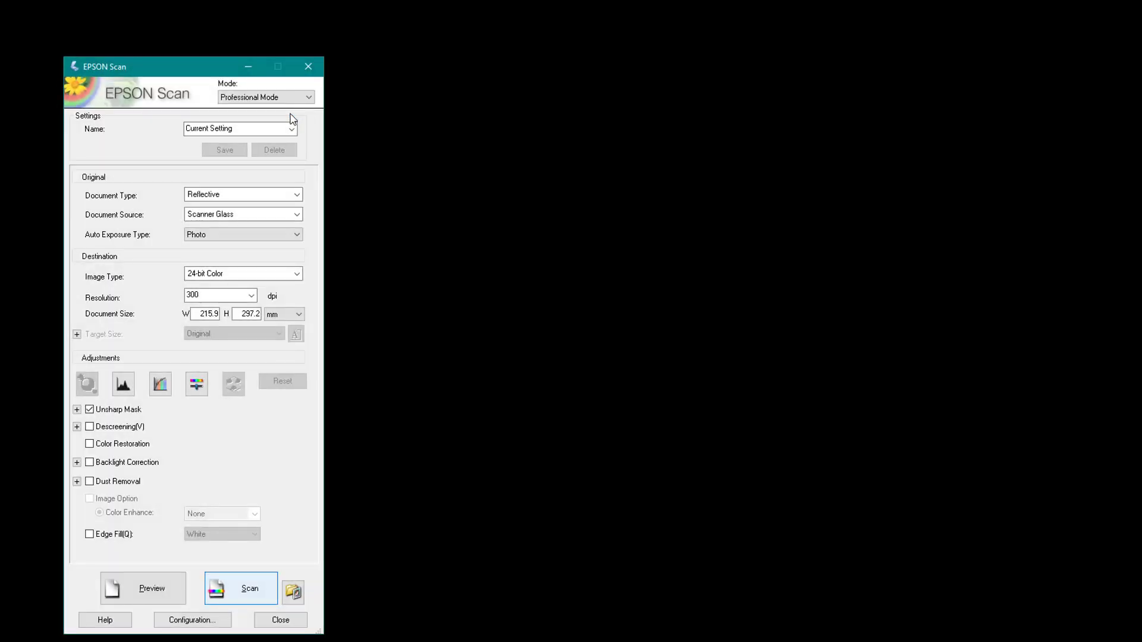
- Compare the Office Mode and Professional Mode options, leaving the scanning mode on Office Mode
{"action": "left_click", "coordinate": [297, 97]}
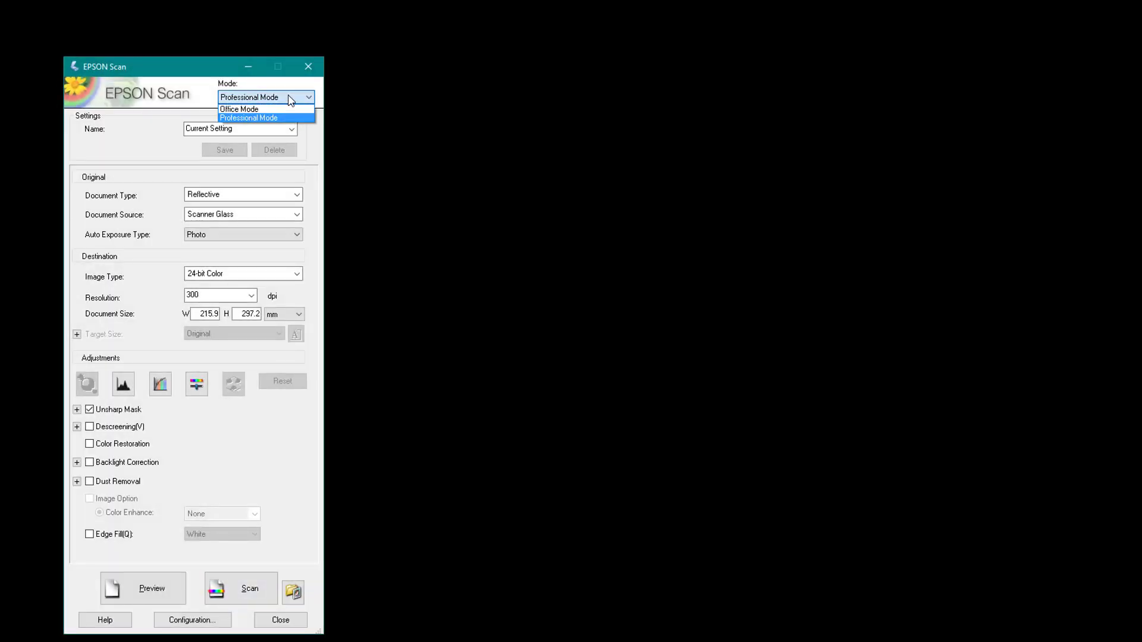
{"action": "left_click", "coordinate": [281, 107]}
{"action": "left_click", "coordinate": [283, 97]}
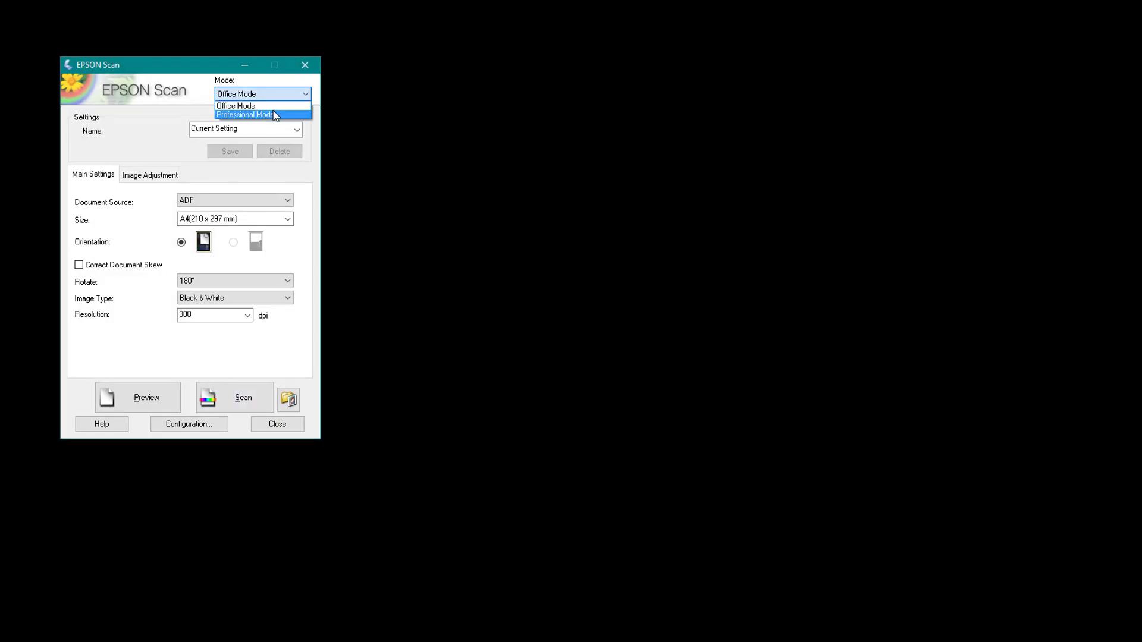
{"action": "left_click", "coordinate": [273, 113]}
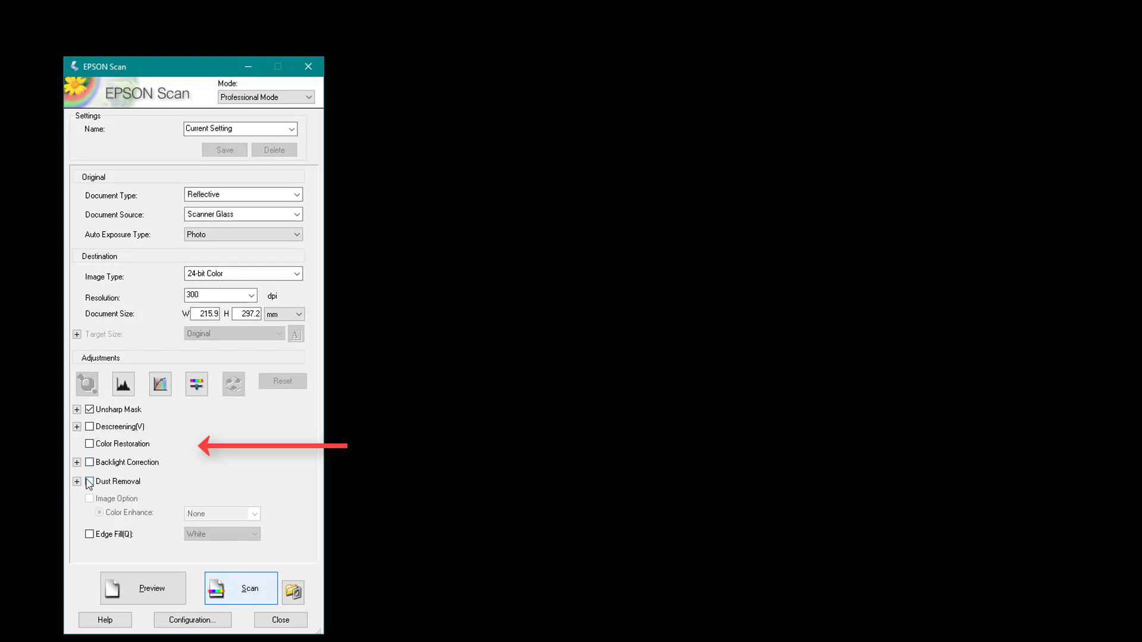
{"action": "left_click", "coordinate": [282, 97]}
{"action": "left_click", "coordinate": [268, 117]}
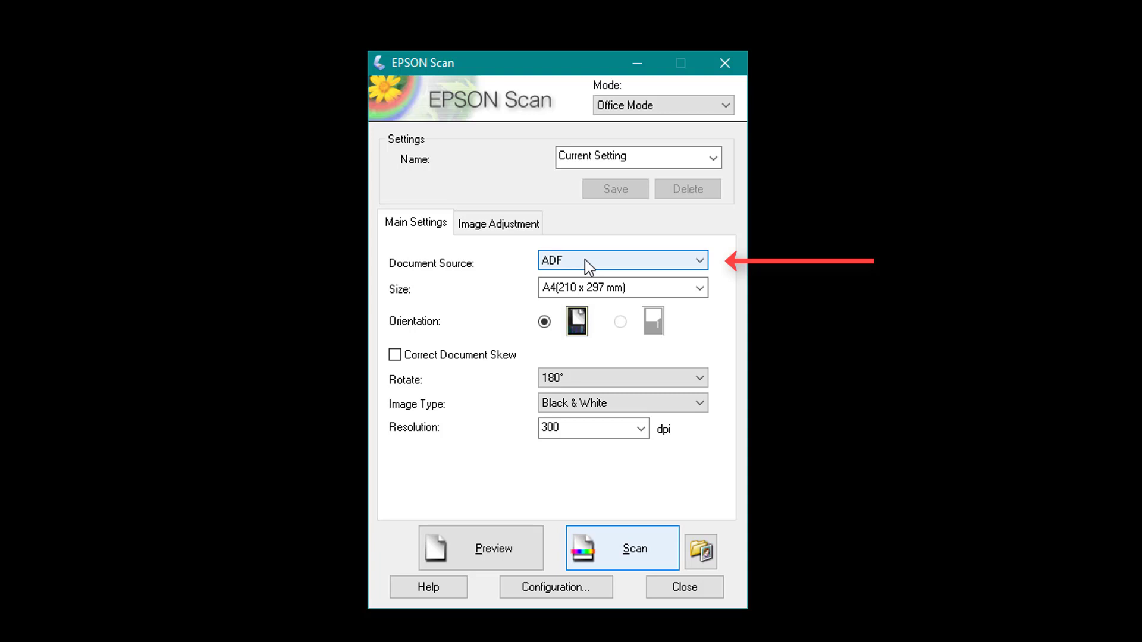
- Try Scanner Glass as the document source, return it to ADF and acknowledge the loading notice
{"action": "left_click", "coordinate": [605, 255]}
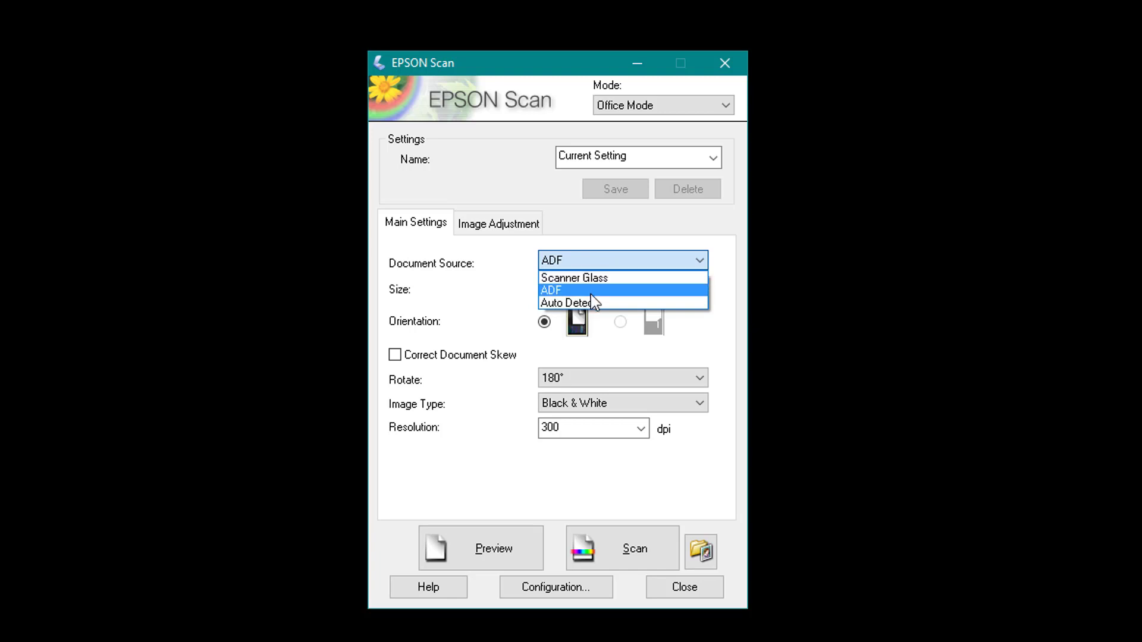
{"action": "left_click", "coordinate": [594, 280]}
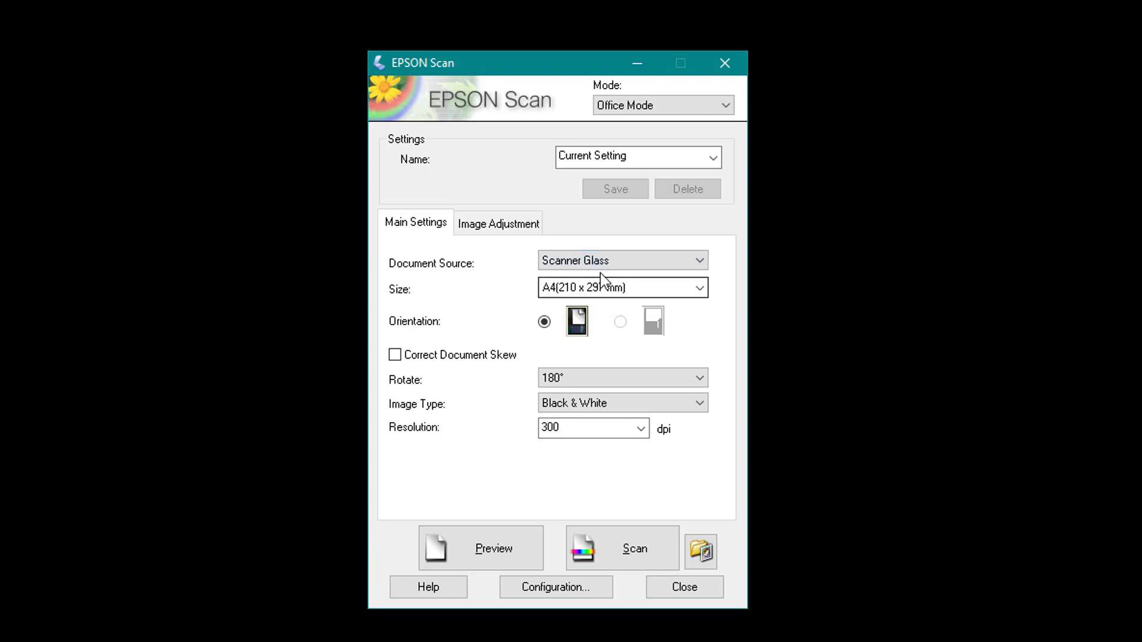
{"action": "left_click", "coordinate": [613, 262]}
{"action": "left_click", "coordinate": [607, 293]}
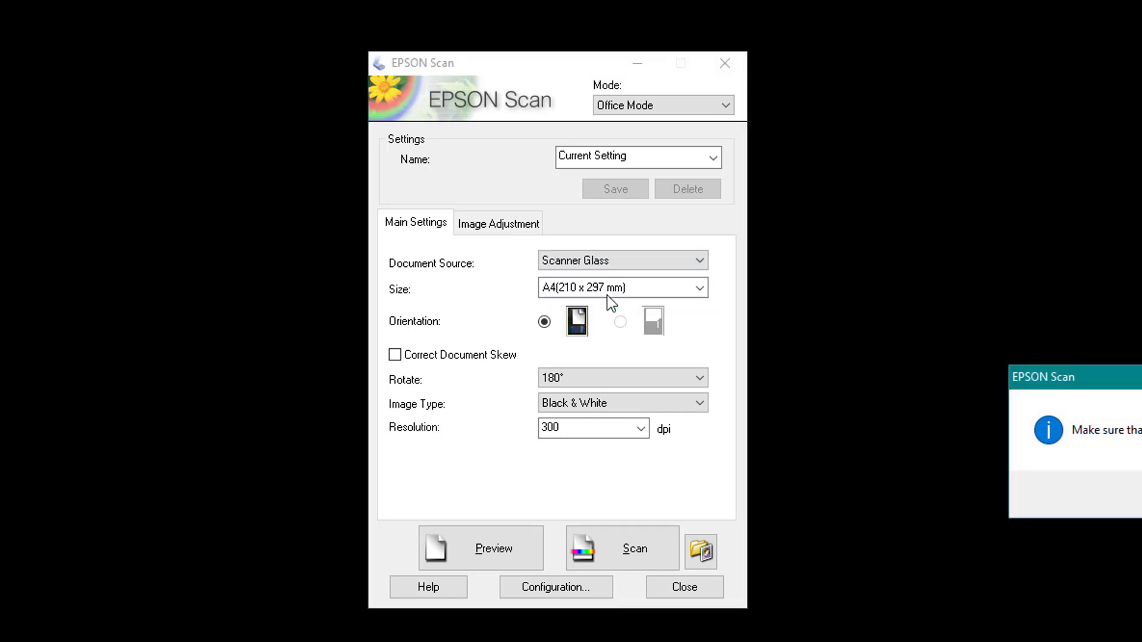
{"action": "key", "text": "Return"}
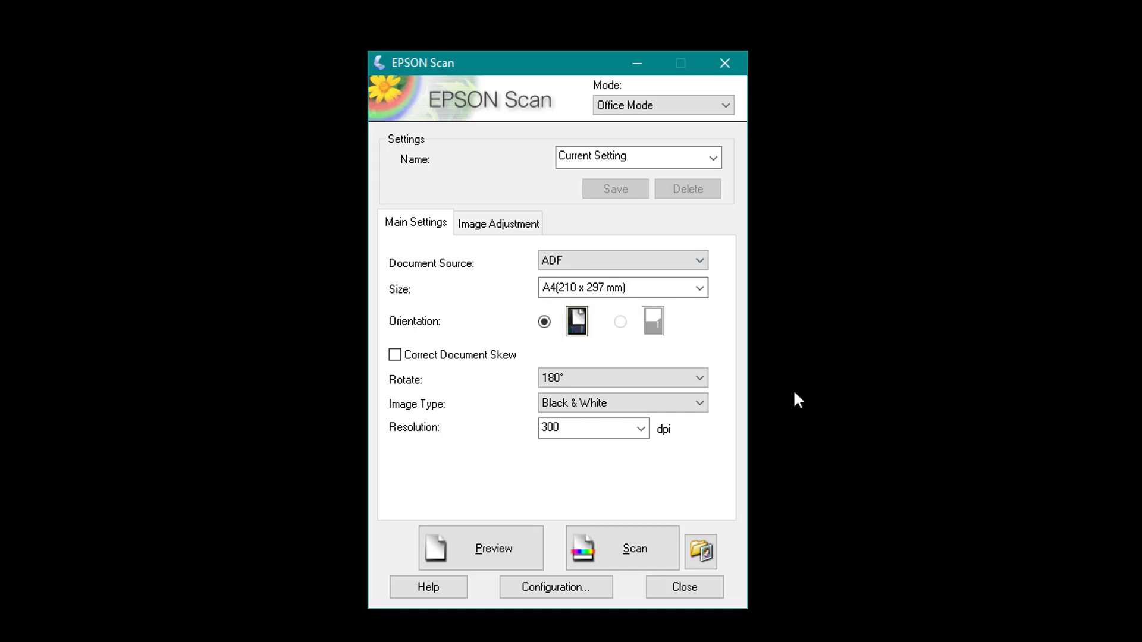
- Turn on Correct Document Skew and try a 90° rotation before setting Rotate to 180°
{"action": "left_click", "coordinate": [636, 377]}
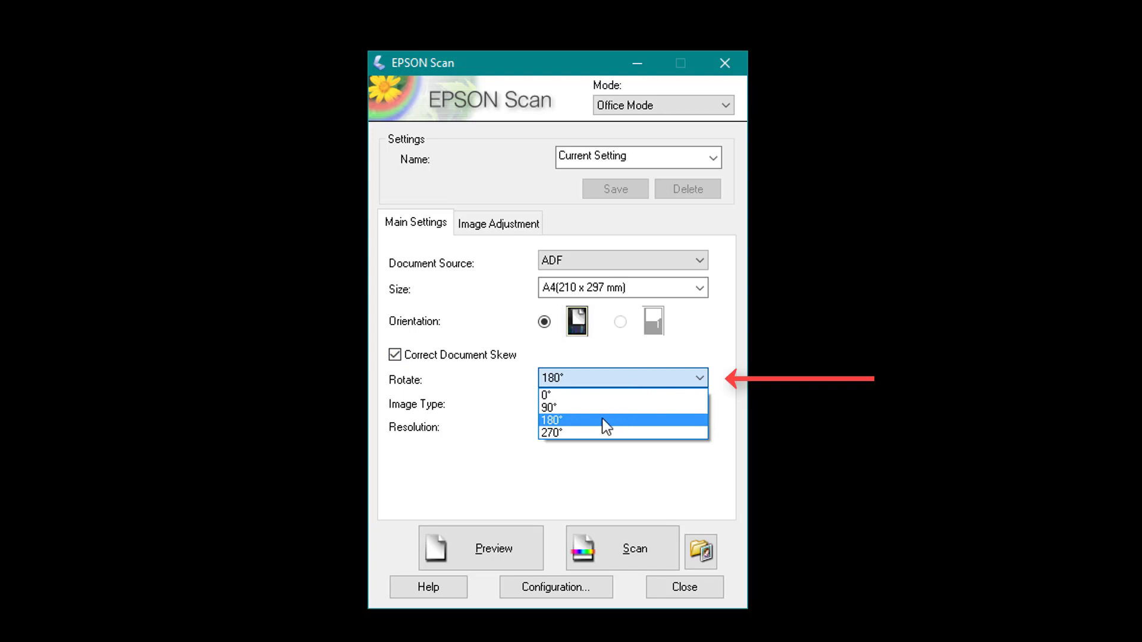
{"action": "left_click", "coordinate": [605, 406]}
{"action": "left_click", "coordinate": [617, 379]}
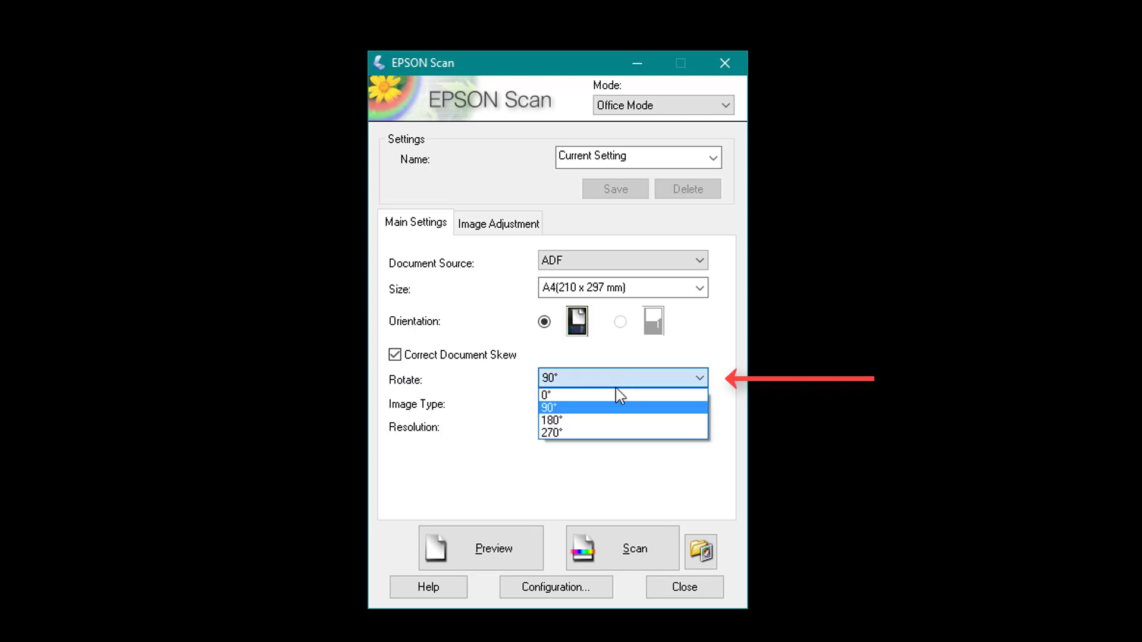
{"action": "left_click", "coordinate": [595, 420]}
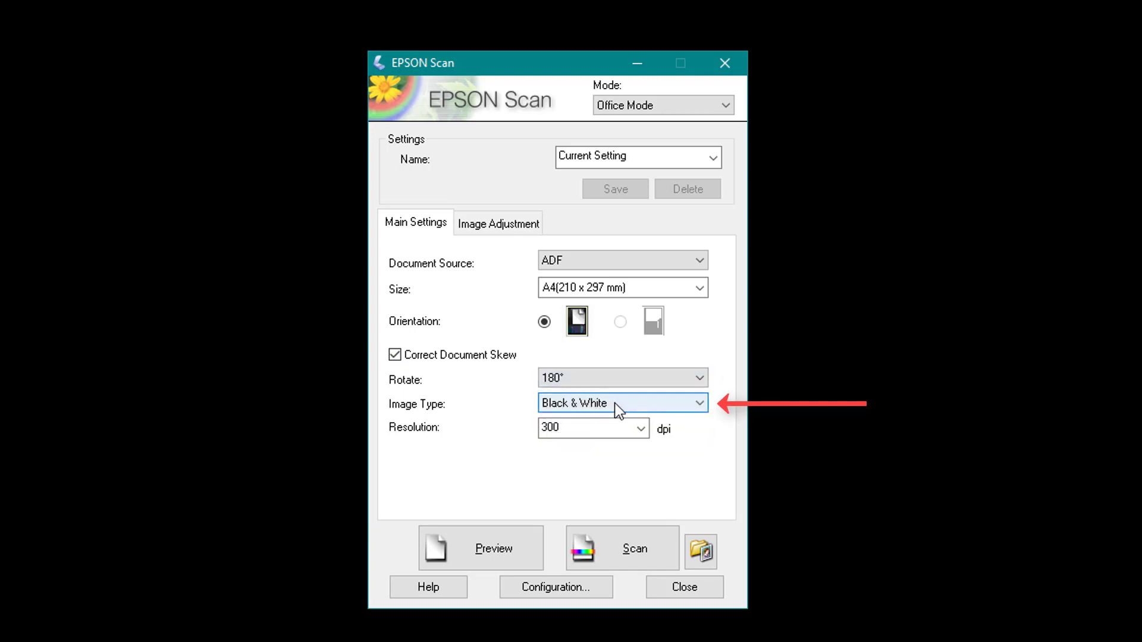
- Keep the image type on Black & White and try 200 dpi before setting the resolution to 300 dpi
{"action": "left_click", "coordinate": [615, 402]}
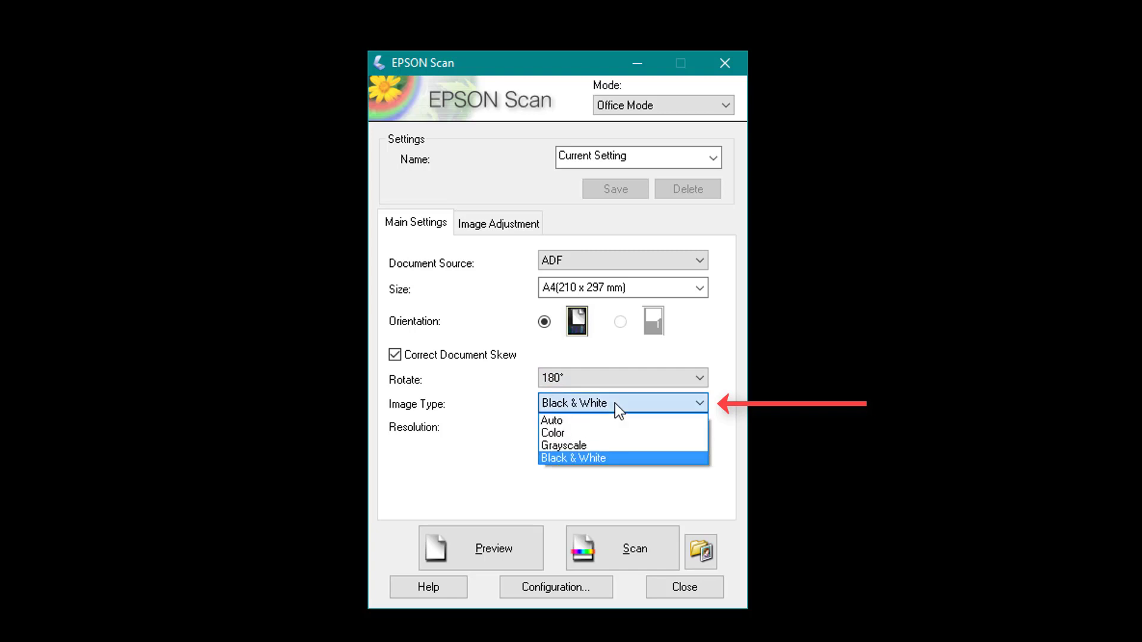
{"action": "left_click", "coordinate": [601, 458]}
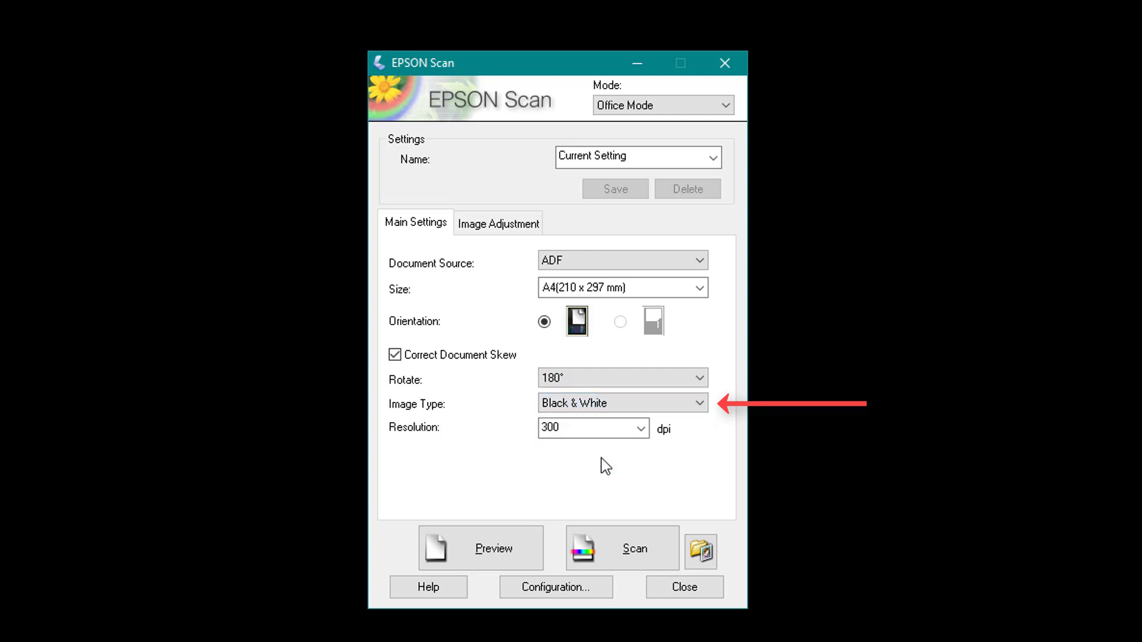
{"action": "left_click", "coordinate": [643, 429]}
{"action": "left_click", "coordinate": [573, 489]}
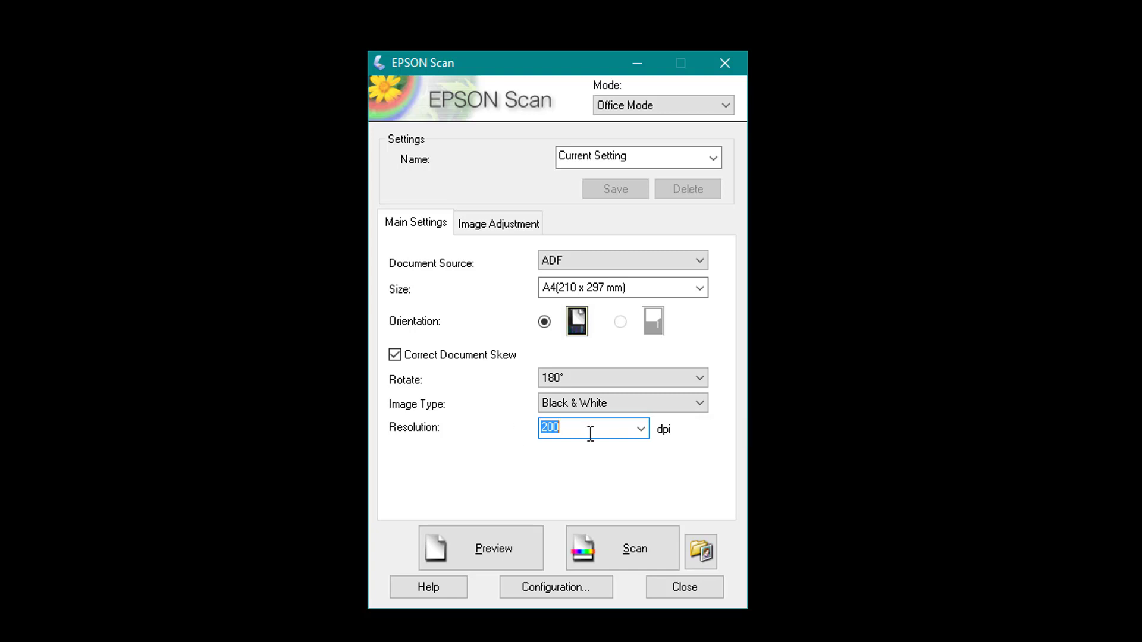
{"action": "left_click", "coordinate": [642, 428]}
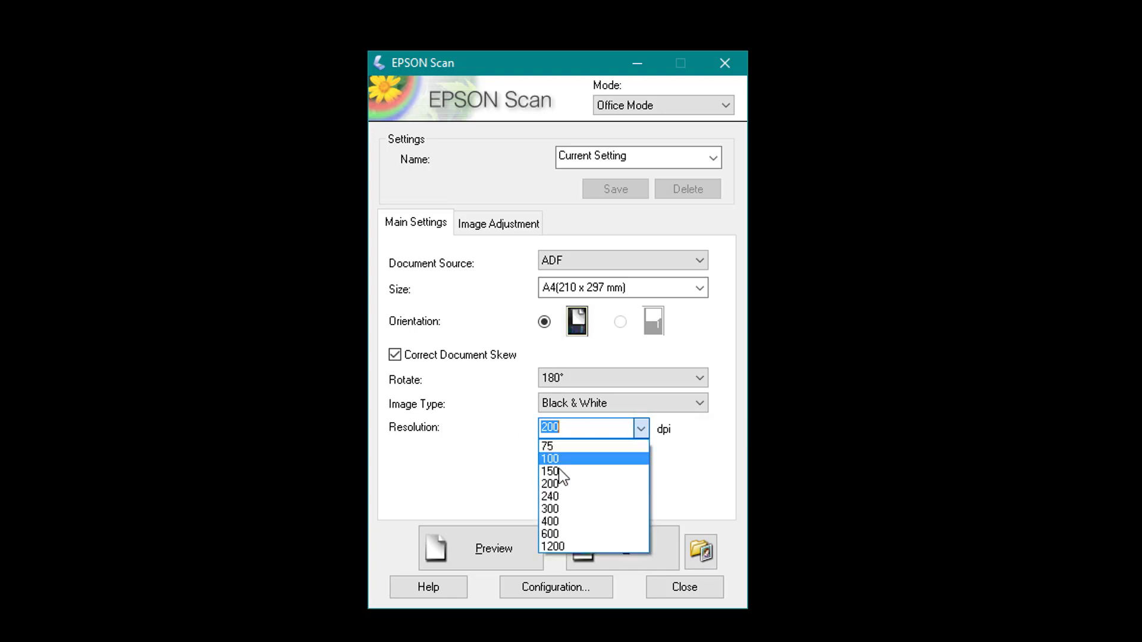
{"action": "left_click", "coordinate": [550, 508]}
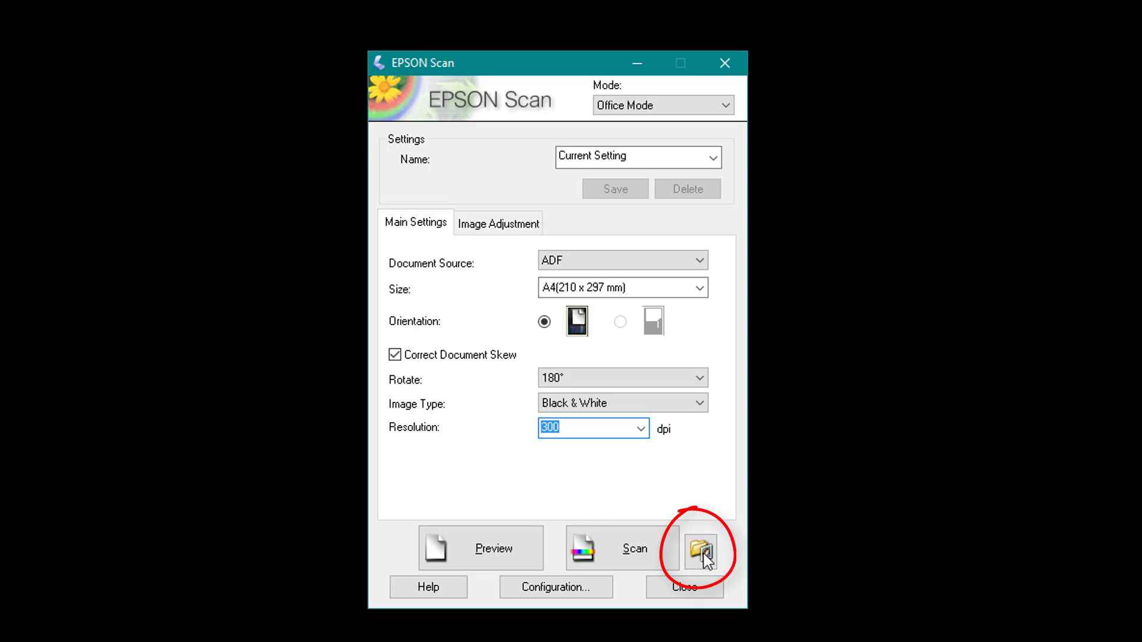
- Open the file save settings and choose My Documents as the location for scanned files
{"action": "left_click", "coordinate": [703, 554]}
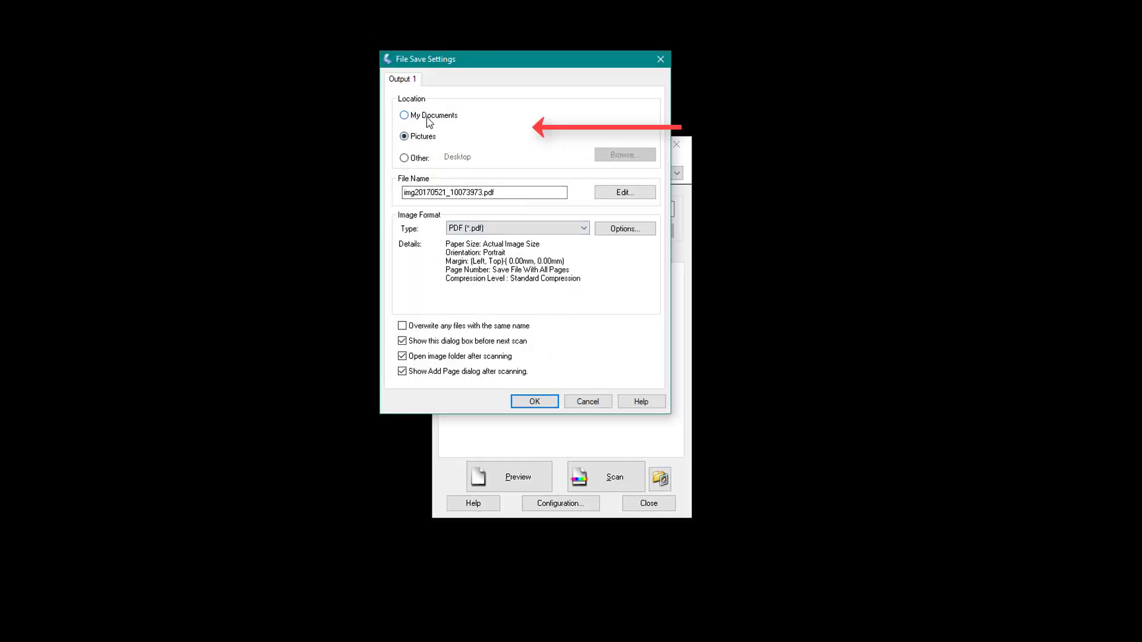
{"action": "left_click", "coordinate": [408, 158]}
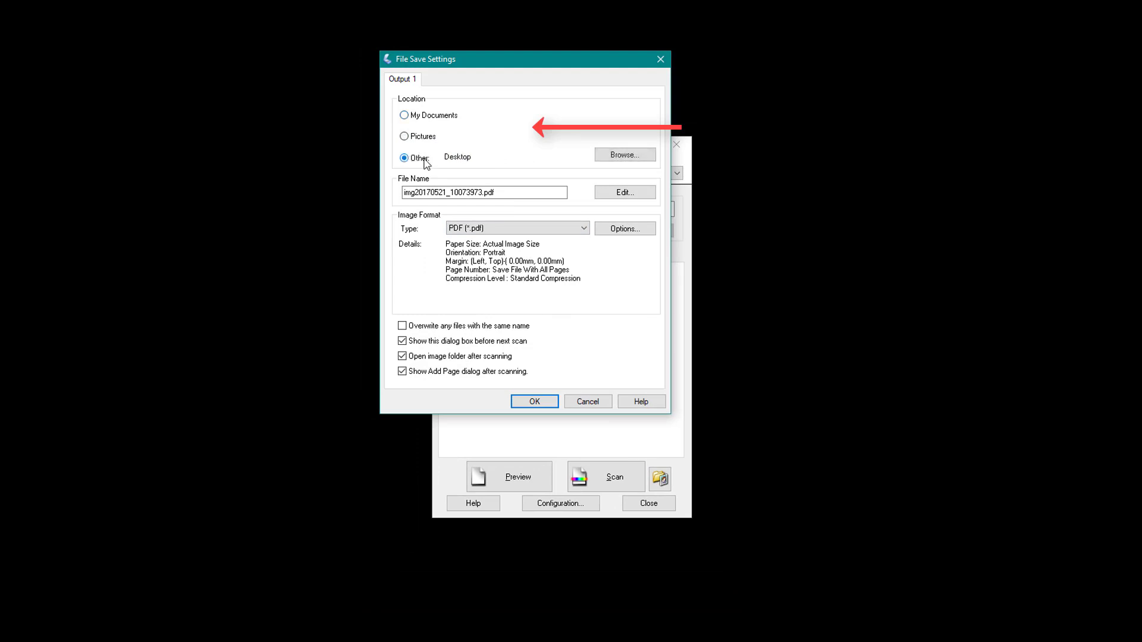
{"action": "left_click", "coordinate": [403, 115]}
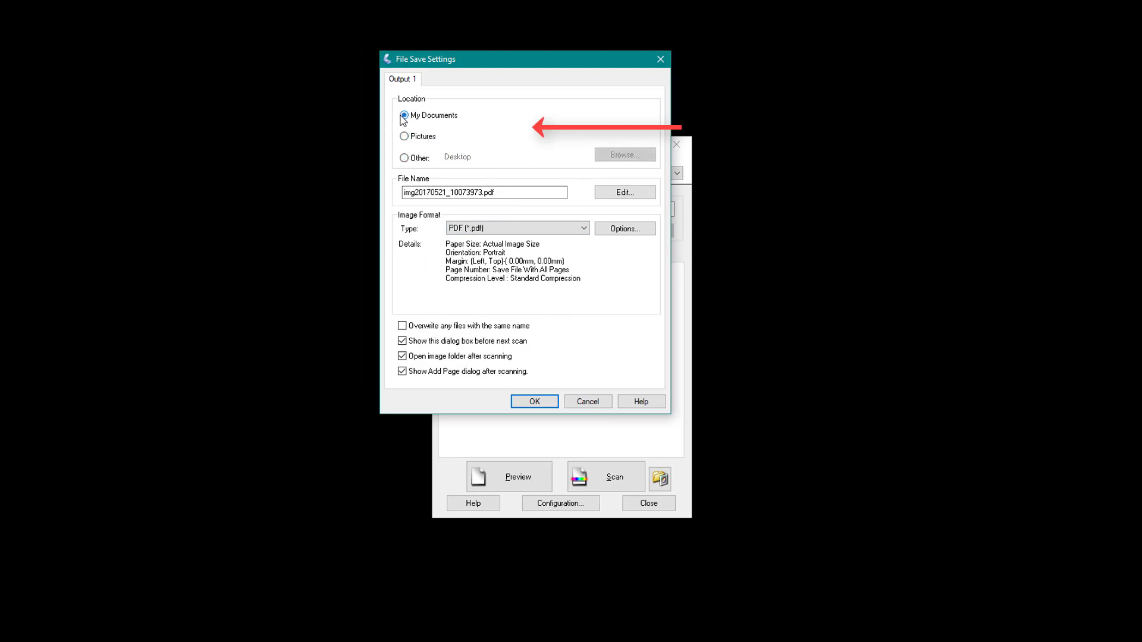
- Change the scanned file name prefix to "tester", keeping the time stamp
{"action": "left_click", "coordinate": [634, 192]}
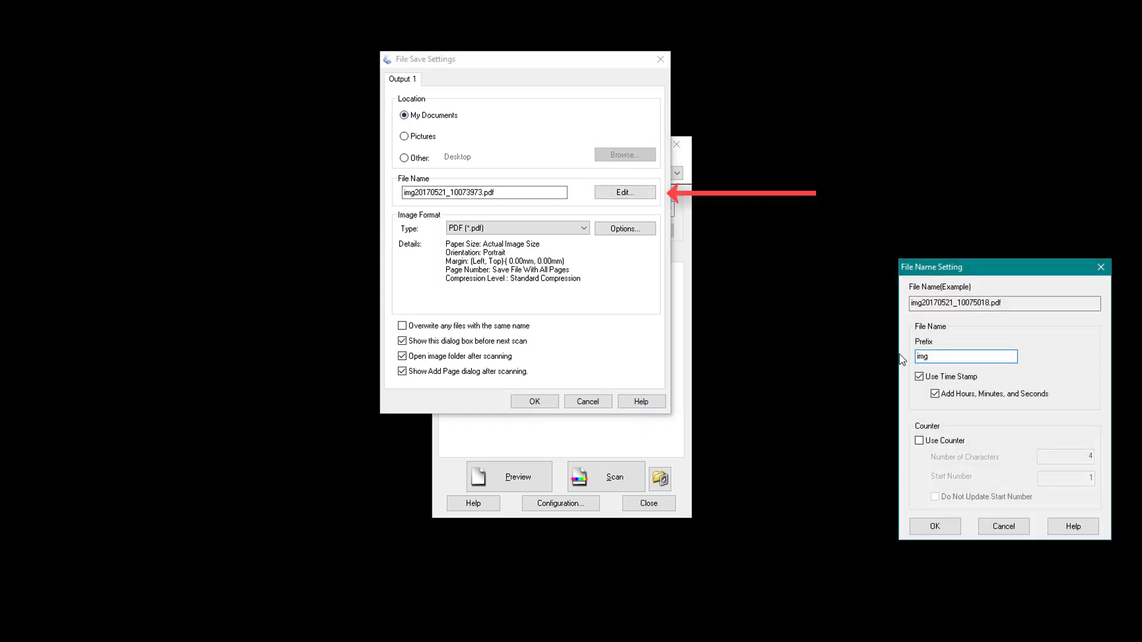
{"action": "left_click_drag", "start_coordinate": [931, 355], "coordinate": [892, 354]}
{"action": "type", "text": "tester"}
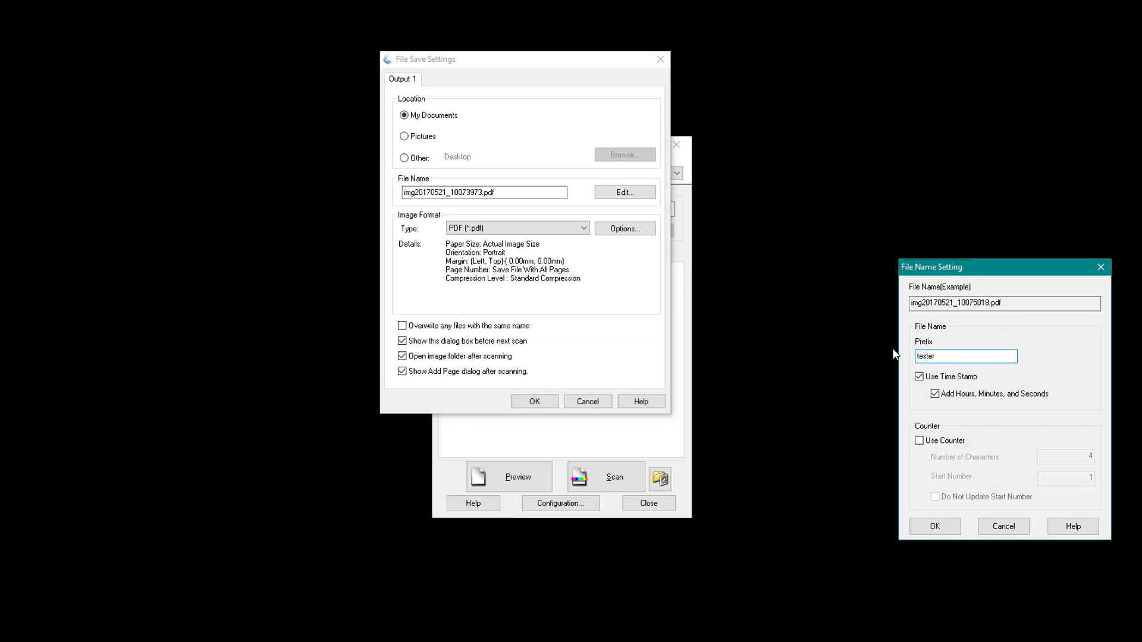
{"action": "left_click", "coordinate": [932, 526]}
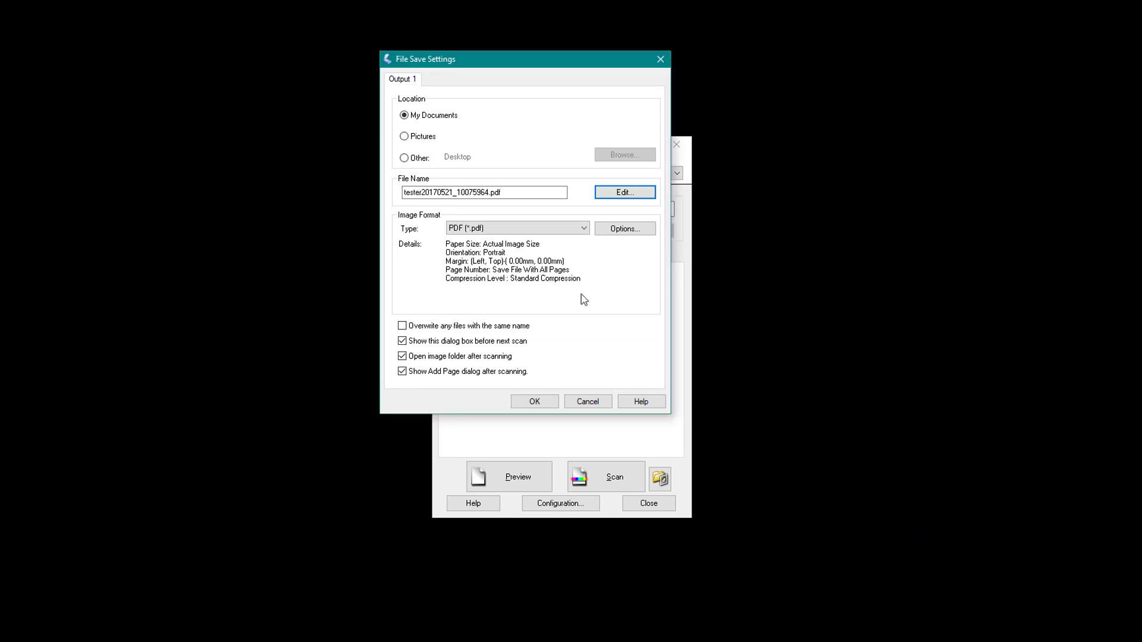
- Keep PDF as the image format, check the PDF compression options without changing them, and accept the file save settings
{"action": "left_click", "coordinate": [483, 230]}
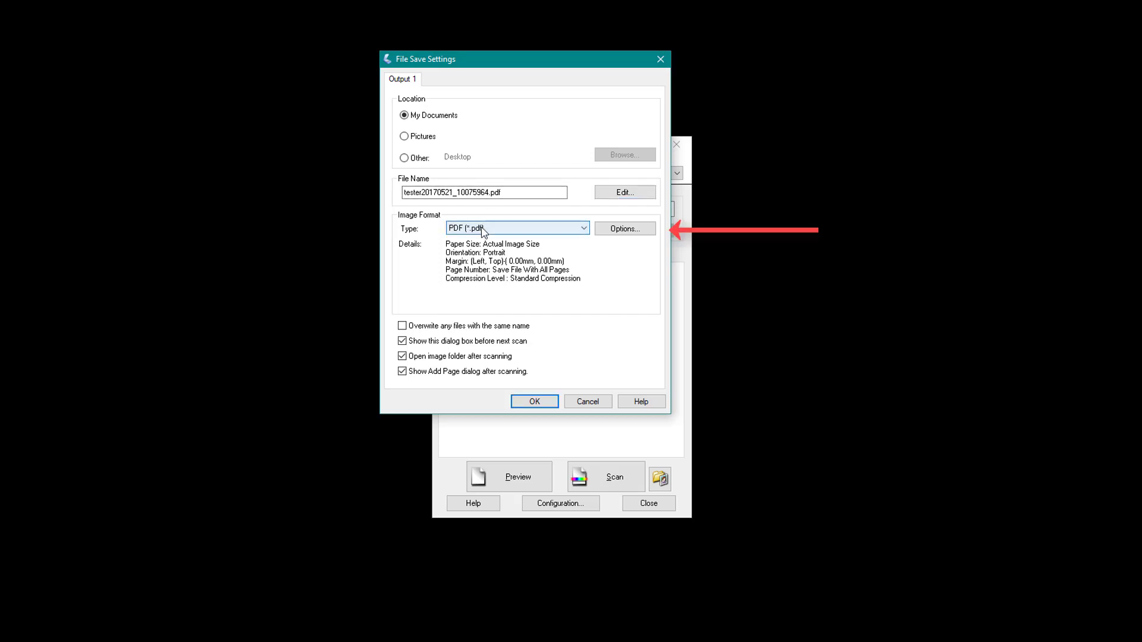
{"action": "left_click", "coordinate": [483, 231]}
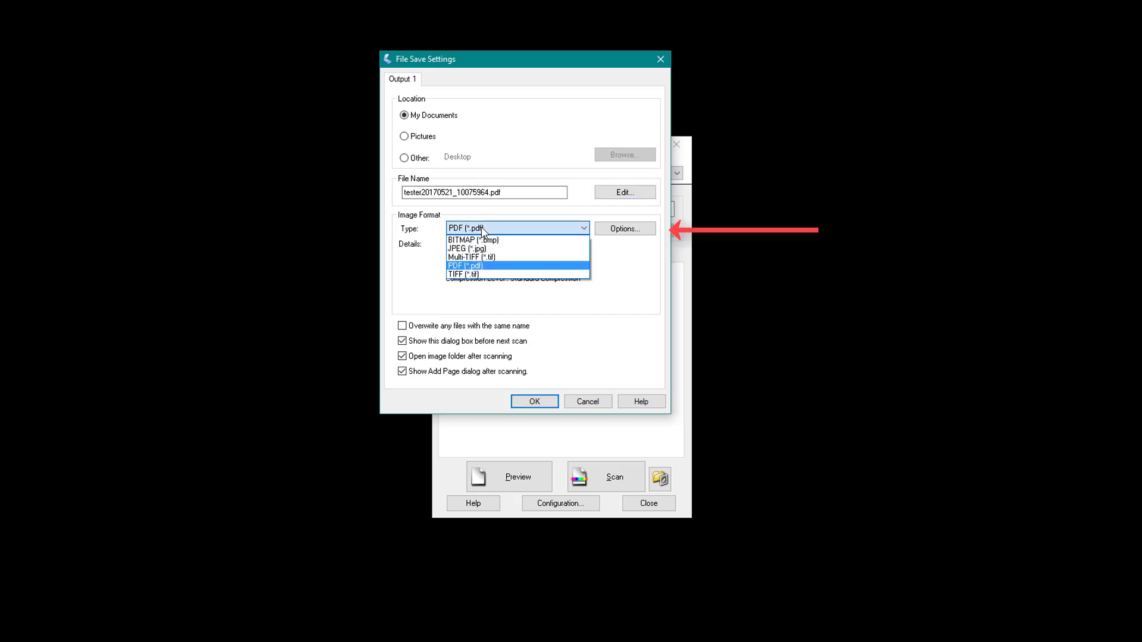
{"action": "left_click", "coordinate": [481, 267]}
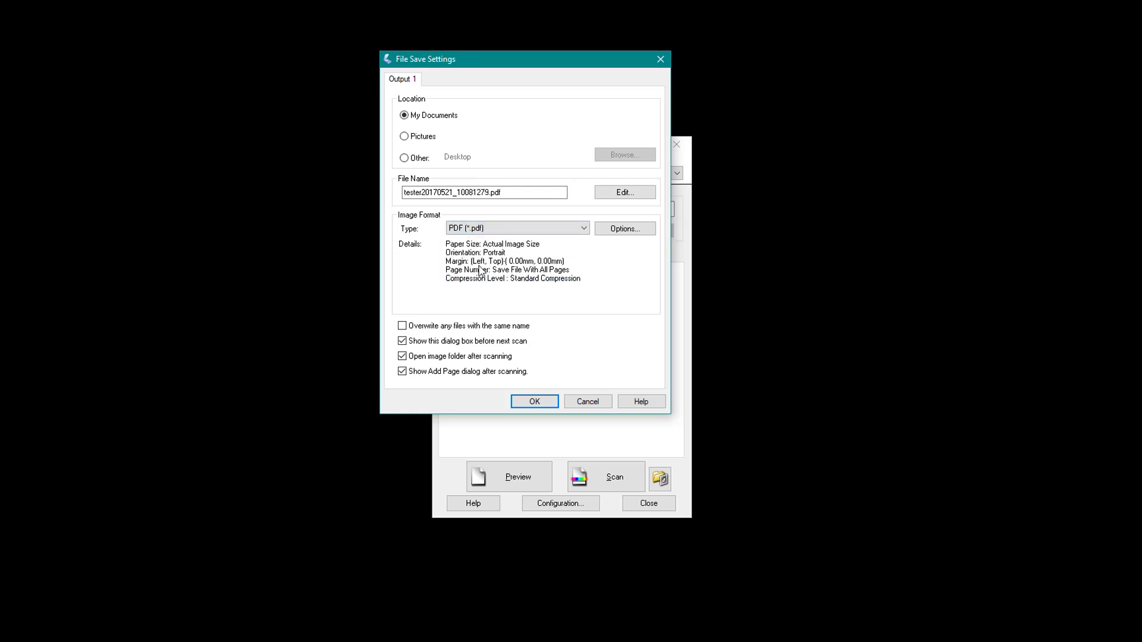
{"action": "left_click", "coordinate": [622, 230]}
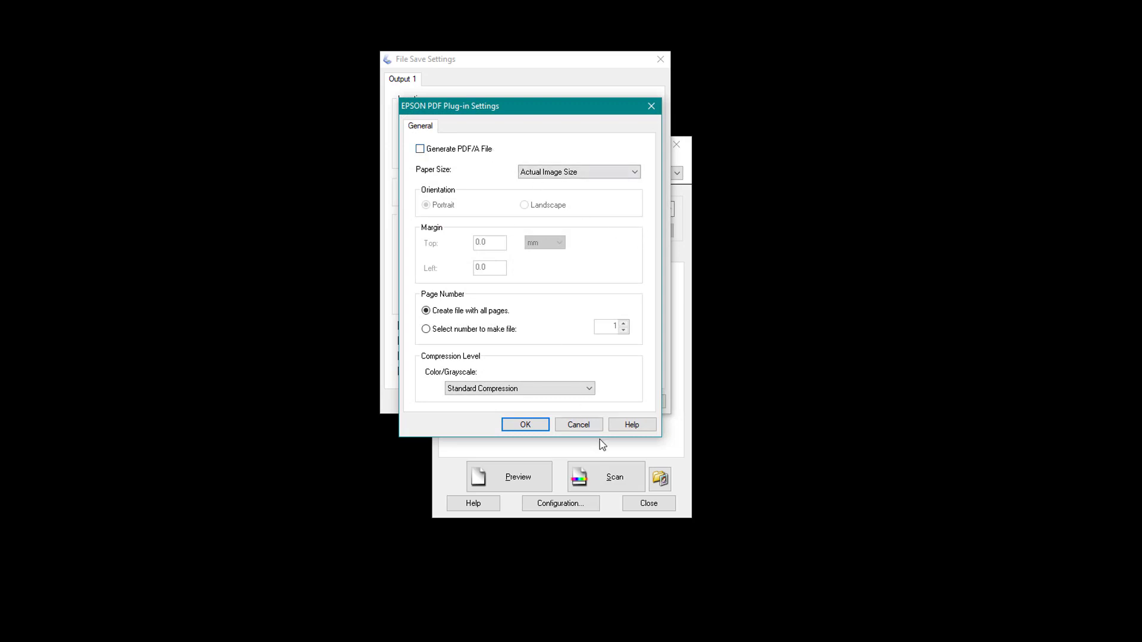
{"action": "left_click", "coordinate": [556, 390]}
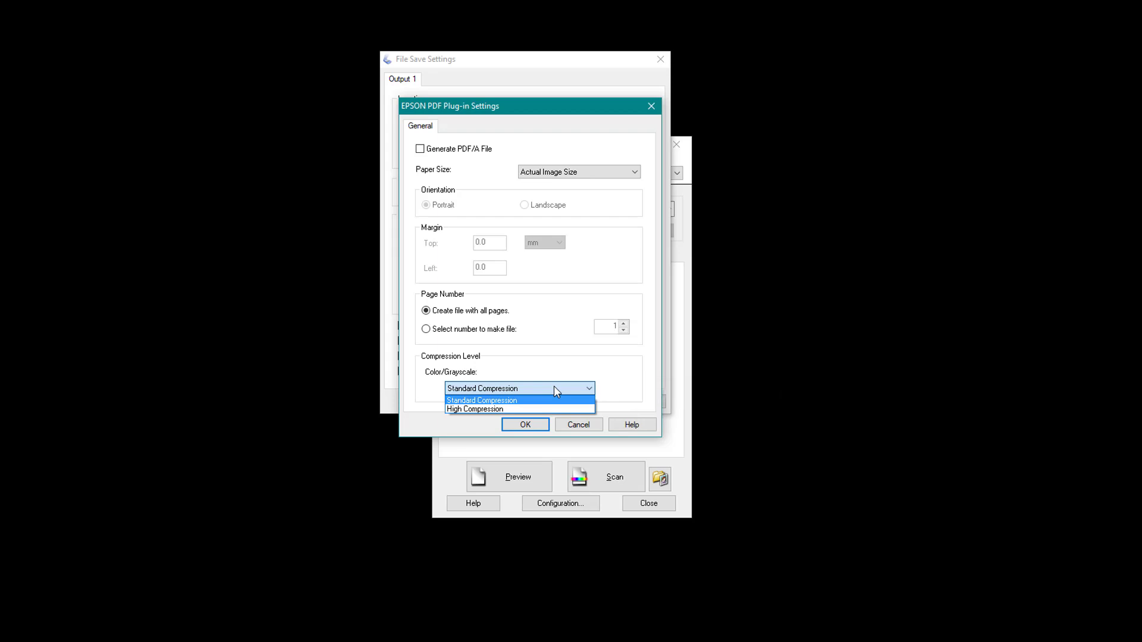
{"action": "left_click", "coordinate": [556, 400]}
{"action": "left_click", "coordinate": [580, 426]}
{"action": "left_click", "coordinate": [534, 401]}
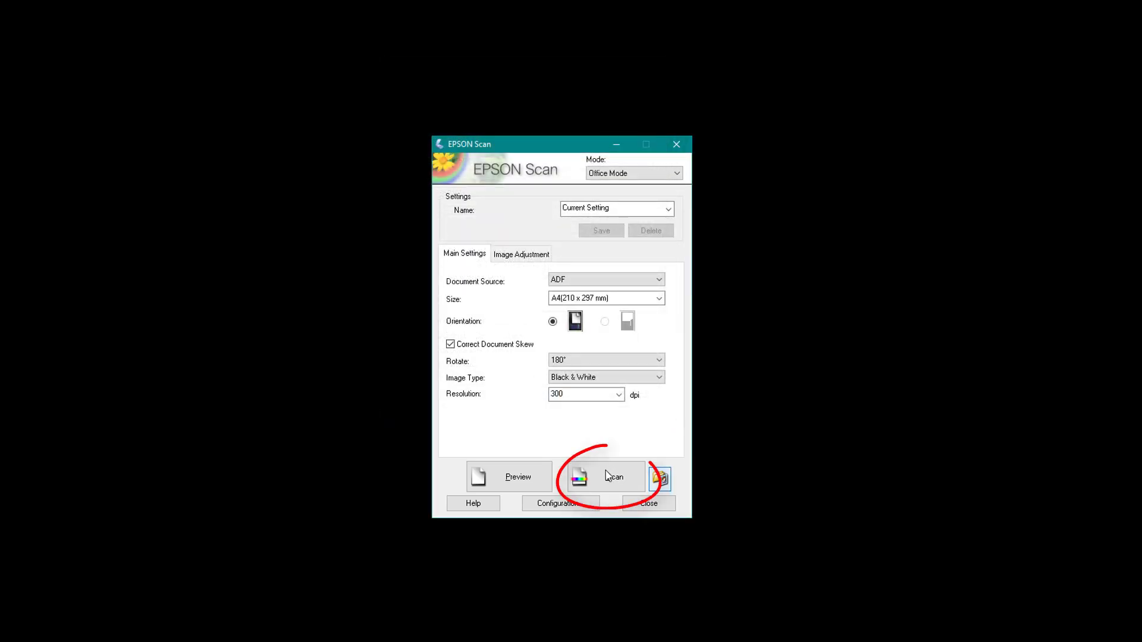
- Scan the document from the ADF with the current save settings and choose to edit the scanned page
{"action": "left_click", "coordinate": [606, 470]}
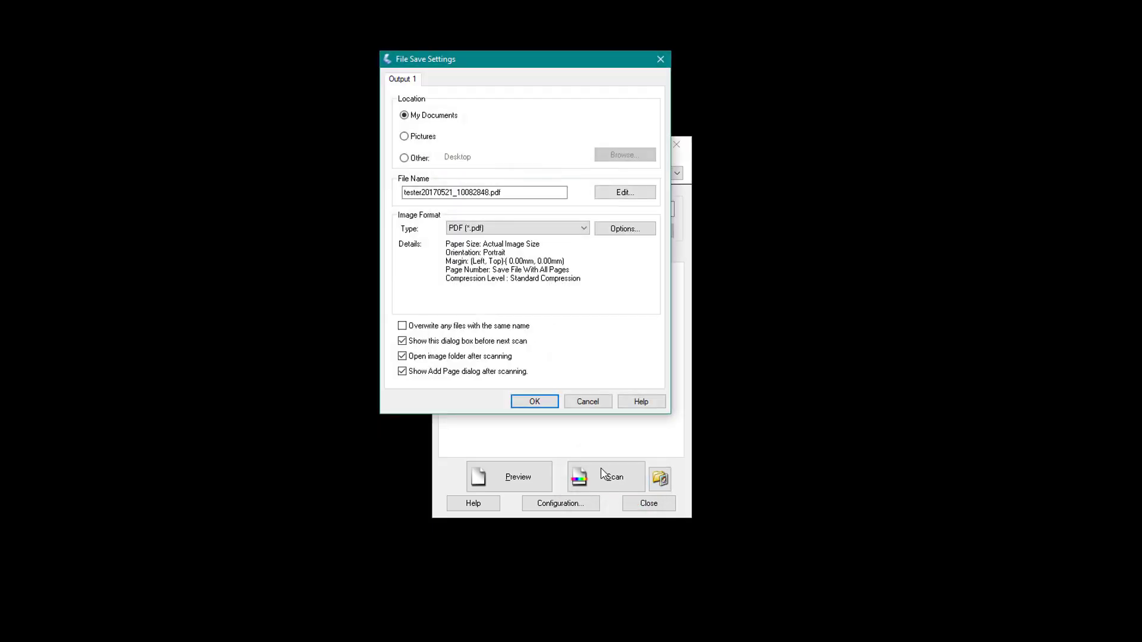
{"action": "left_click", "coordinate": [534, 402]}
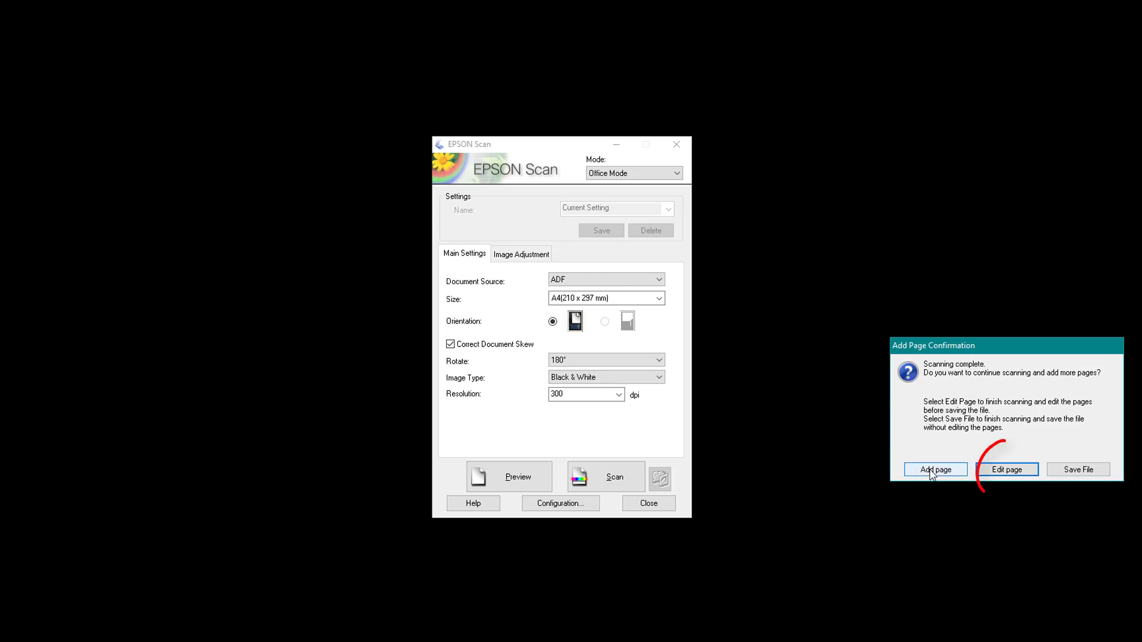
{"action": "left_click", "coordinate": [1009, 470]}
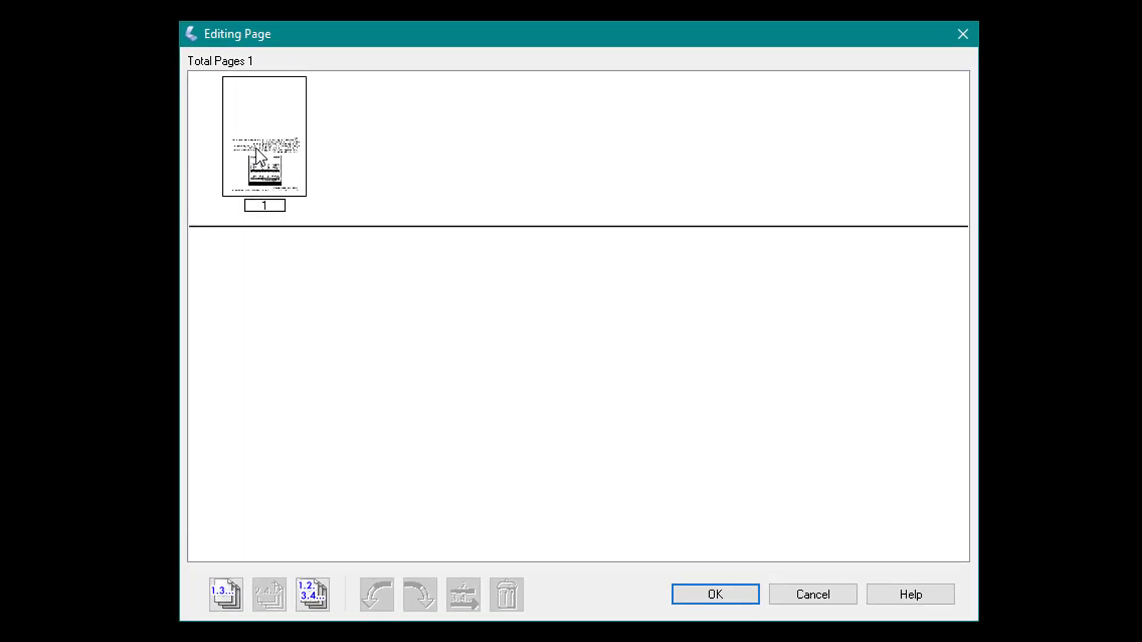
- Enlarge scanned page 1 to check it, rotate it clockwise twice so it is upright, and save the edited scan
{"action": "double_click", "coordinate": [260, 158]}
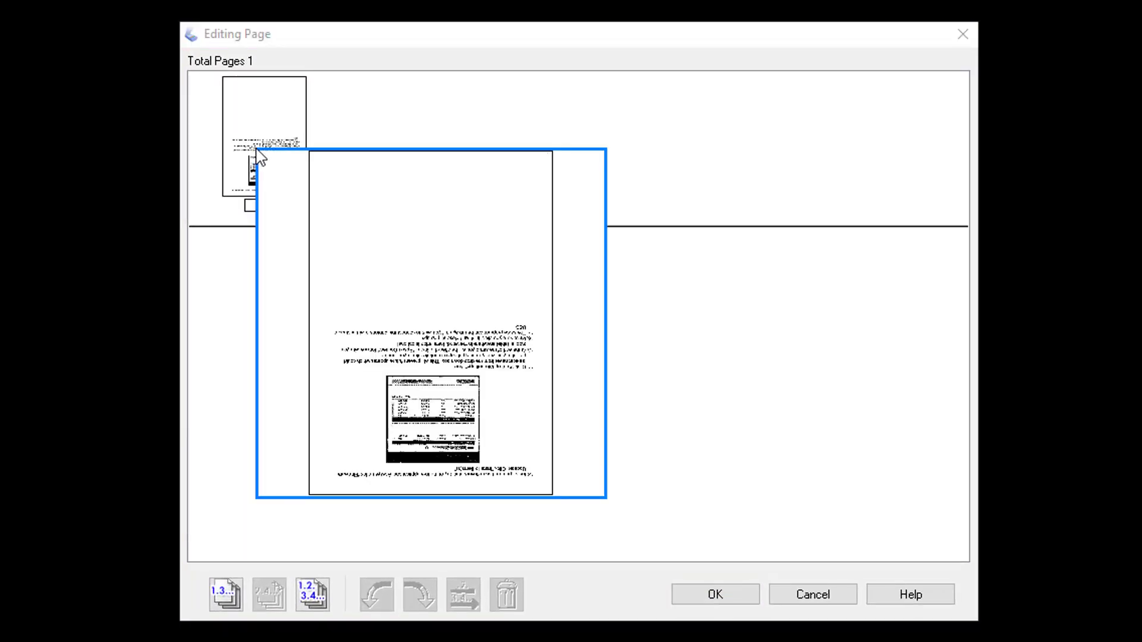
{"action": "left_click", "coordinate": [260, 158]}
{"action": "left_click", "coordinate": [254, 178]}
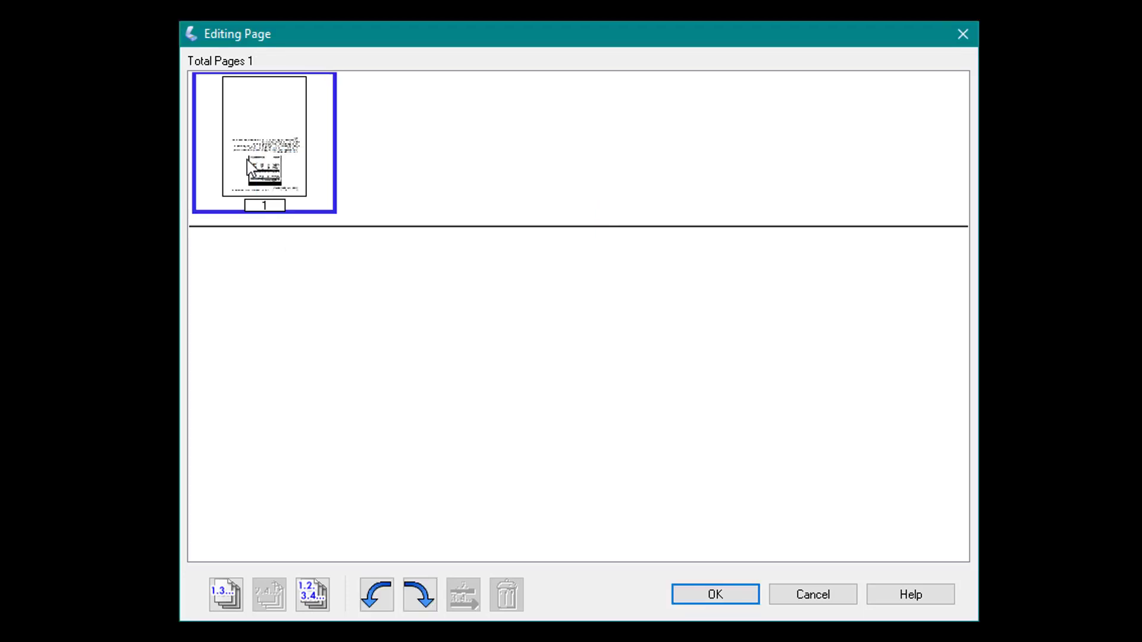
{"action": "left_click", "coordinate": [420, 596]}
{"action": "left_click", "coordinate": [419, 596]}
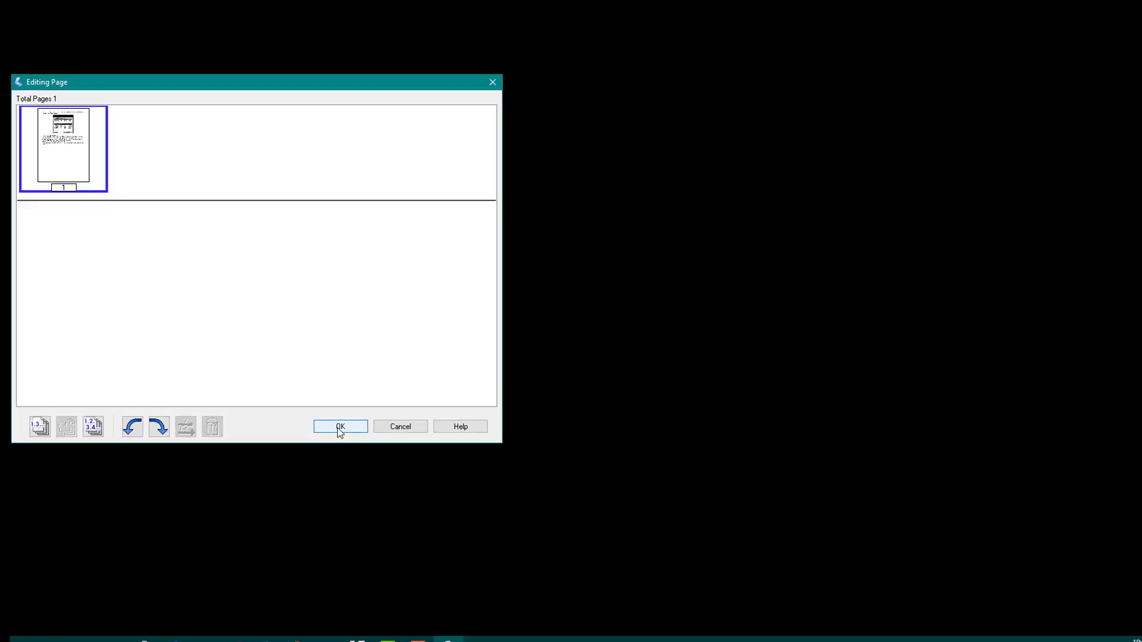
{"action": "left_click", "coordinate": [716, 595]}
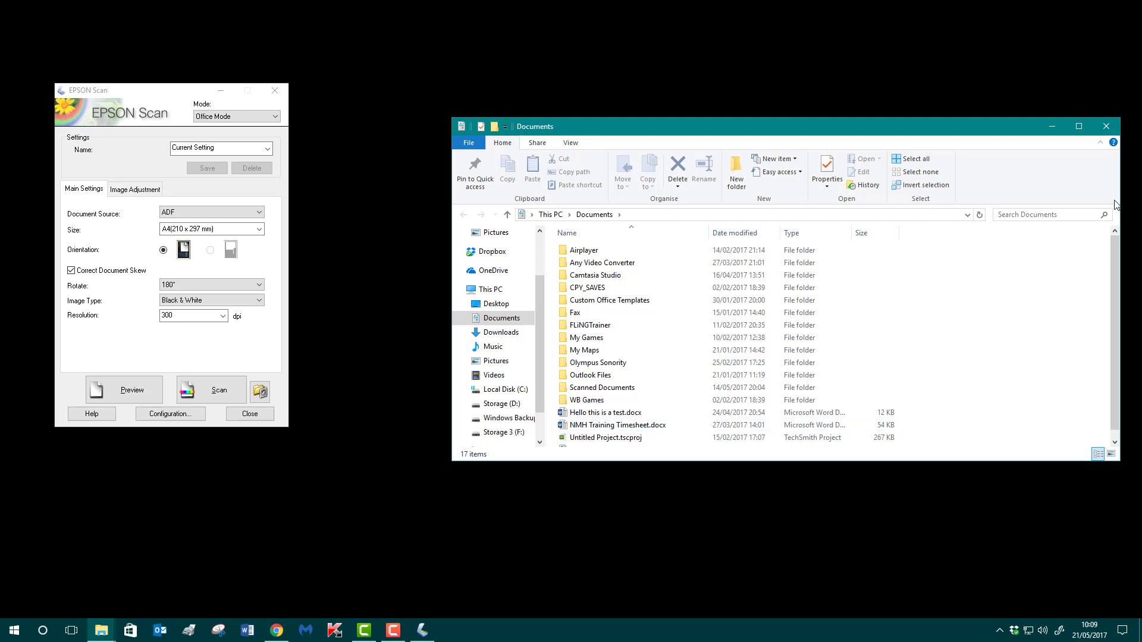
- Close the Documents folder and EPSON Scan, and open a new blank document in Word
{"action": "left_click", "coordinate": [1099, 125]}
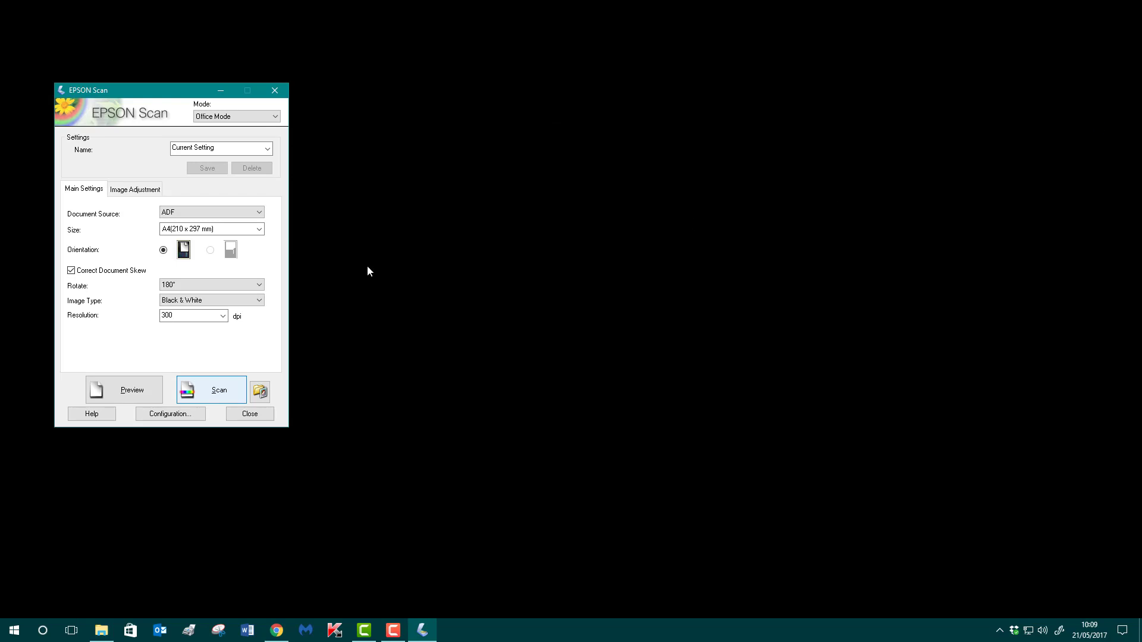
{"action": "left_click", "coordinate": [244, 415]}
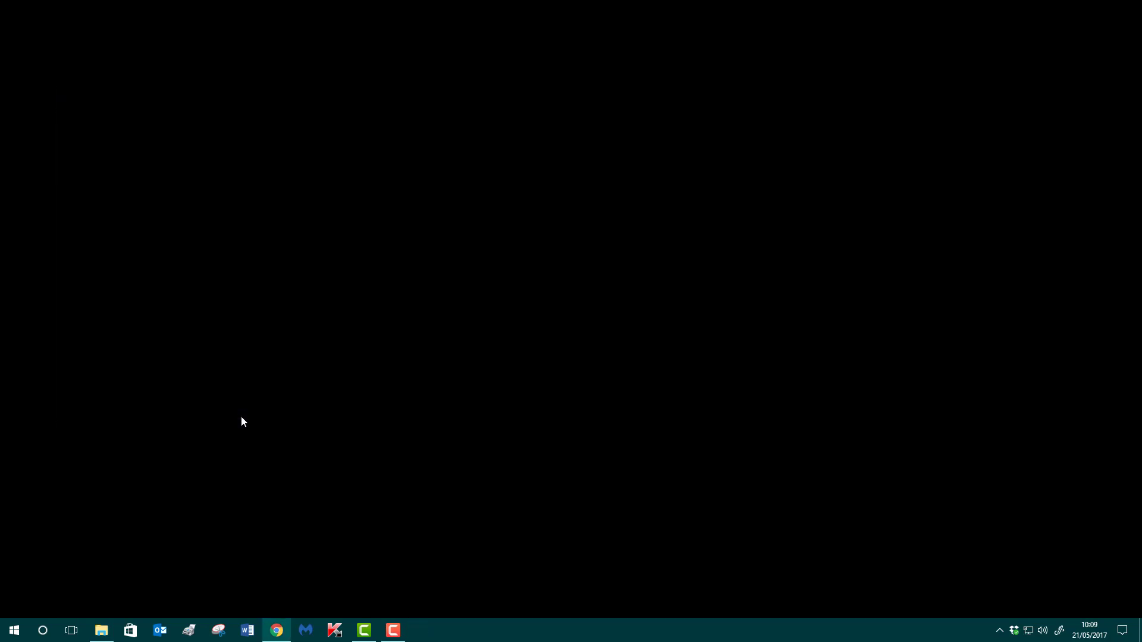
{"action": "left_click", "coordinate": [246, 632]}
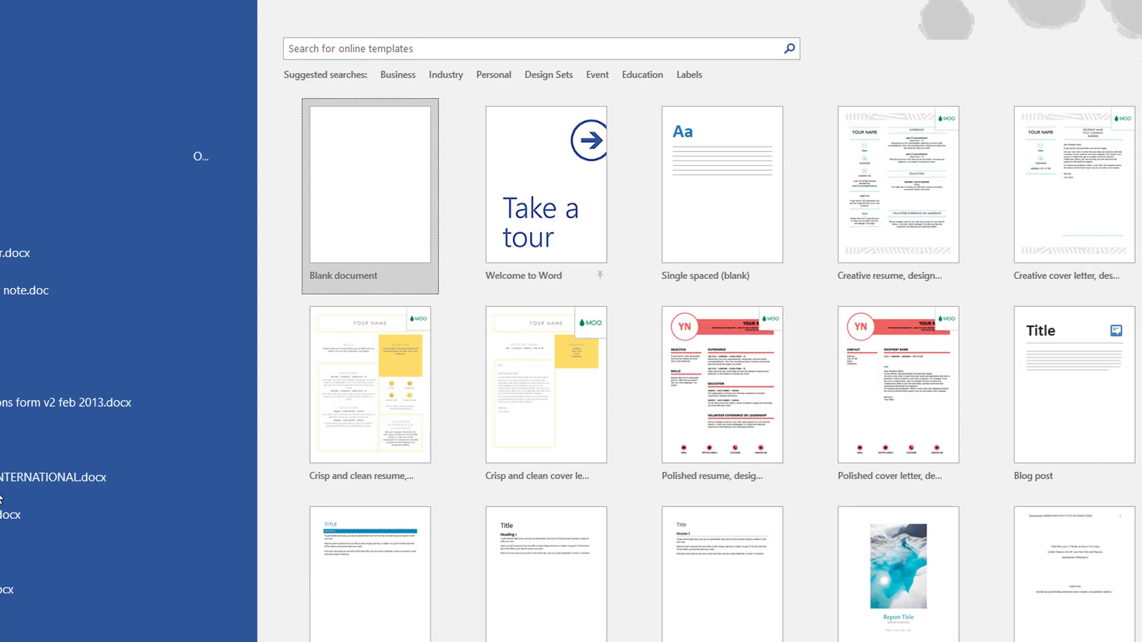
{"action": "left_click", "coordinate": [342, 222]}
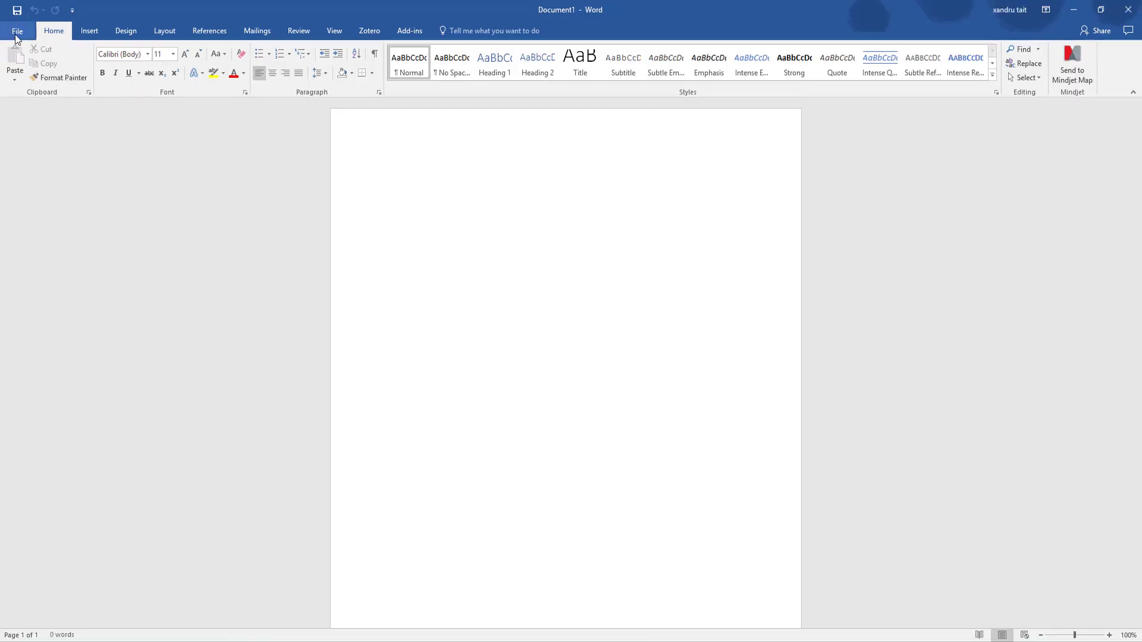
- Open the print settings for the blank document and choose EPSON7CE4BD (WF-2750 Series) as the printer
{"action": "key", "text": "ctrl+p"}
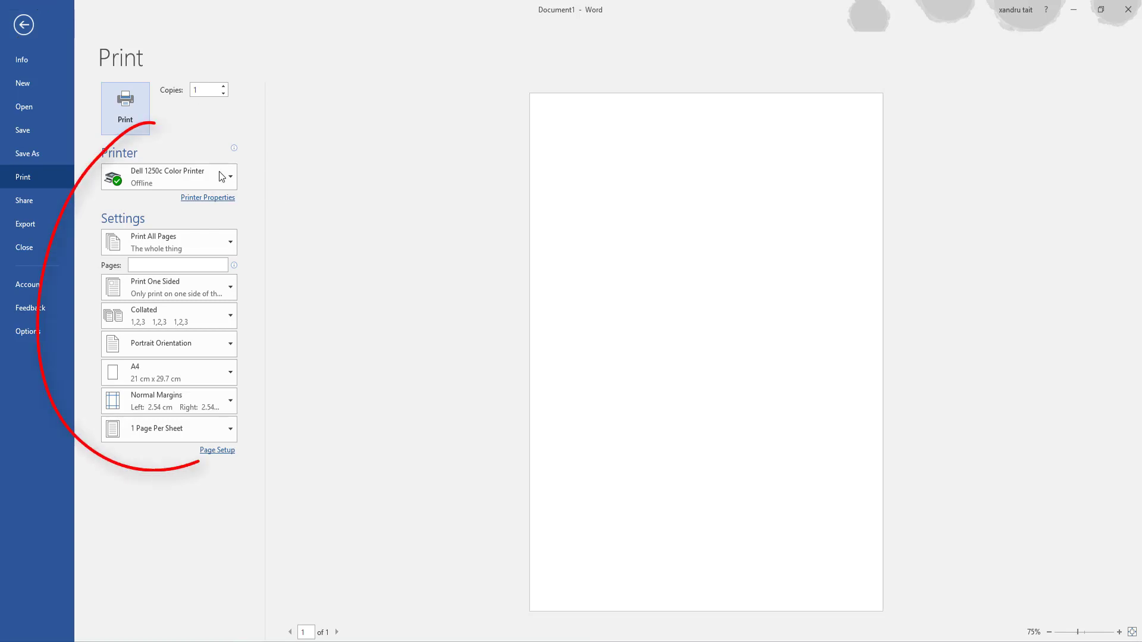
{"action": "left_click", "coordinate": [199, 175]}
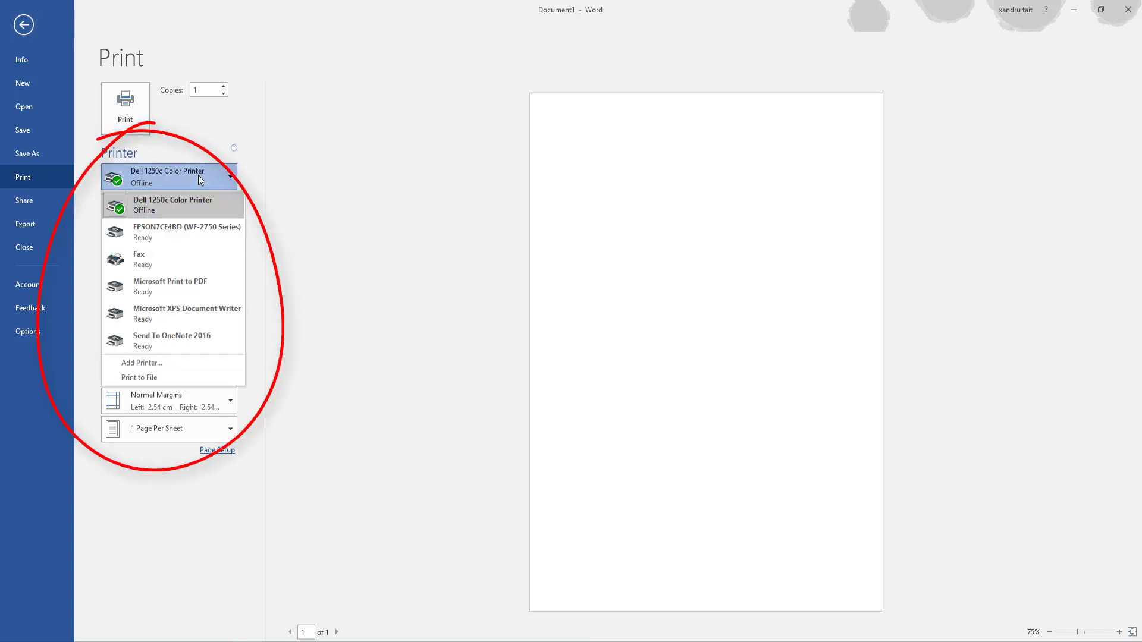
{"action": "left_click", "coordinate": [188, 233]}
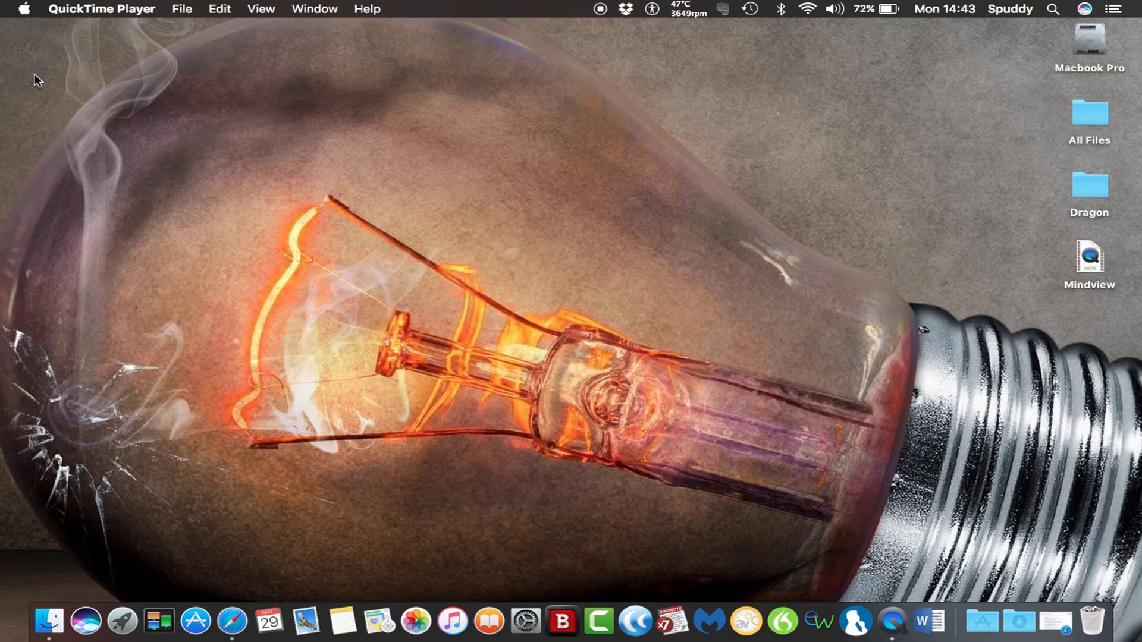
- On the Mac, use Safari to open Epson's WF-2750 support page from the Google results for "epson wf-2750 mac driver"
{"action": "left_click", "coordinate": [230, 600]}
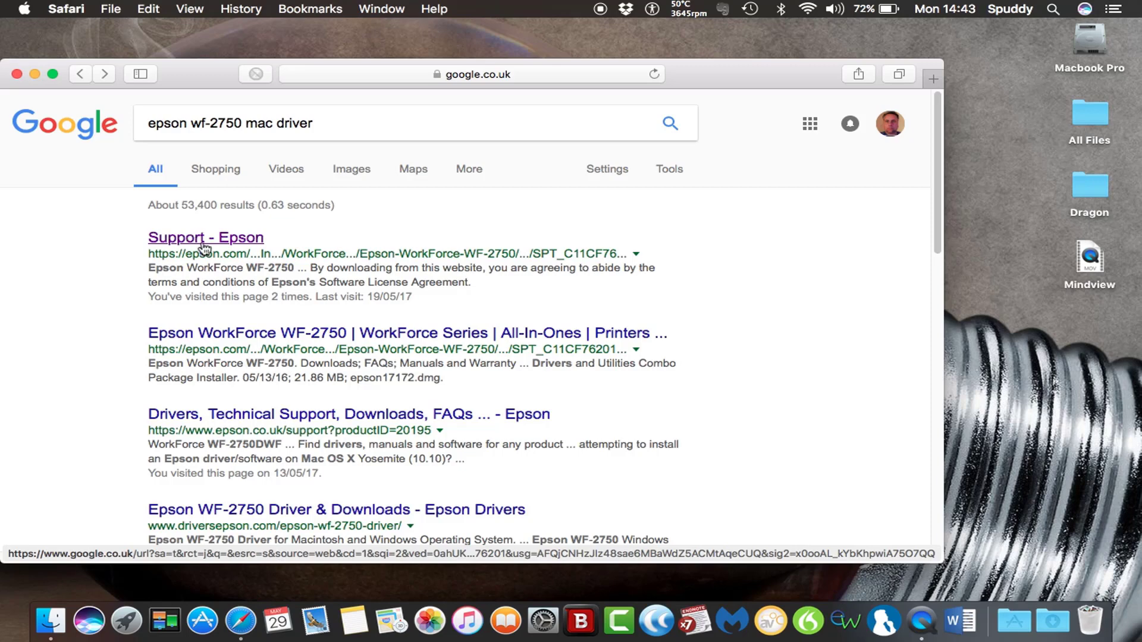
{"action": "left_click", "coordinate": [201, 239]}
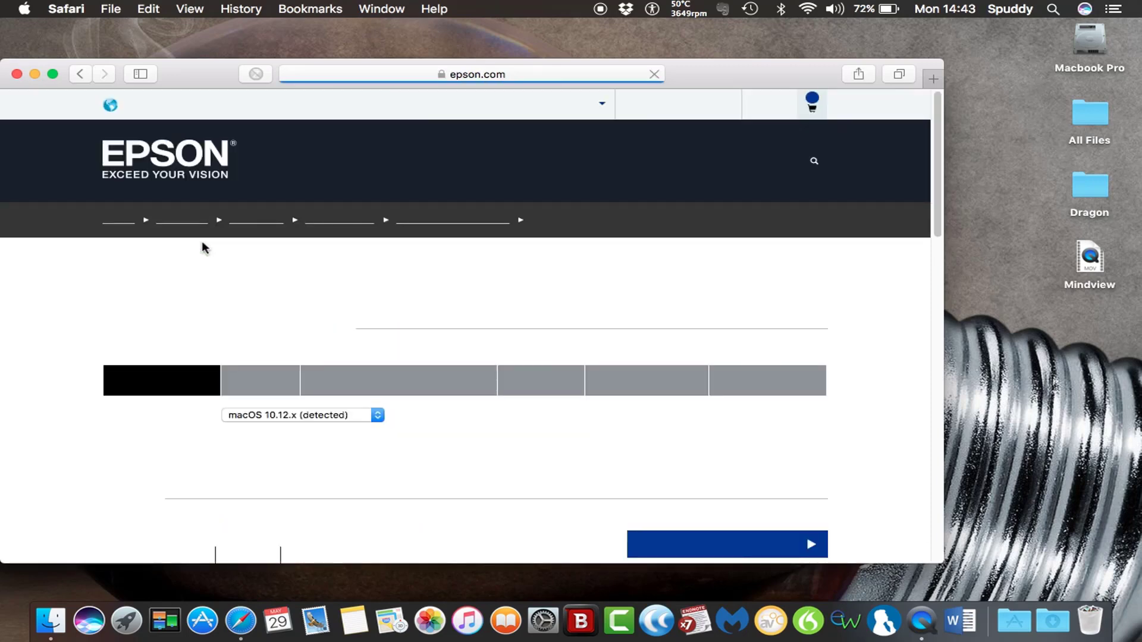
{"action": "scroll", "coordinate": [203, 243], "scroll_direction": "down", "scroll_amount": 3}
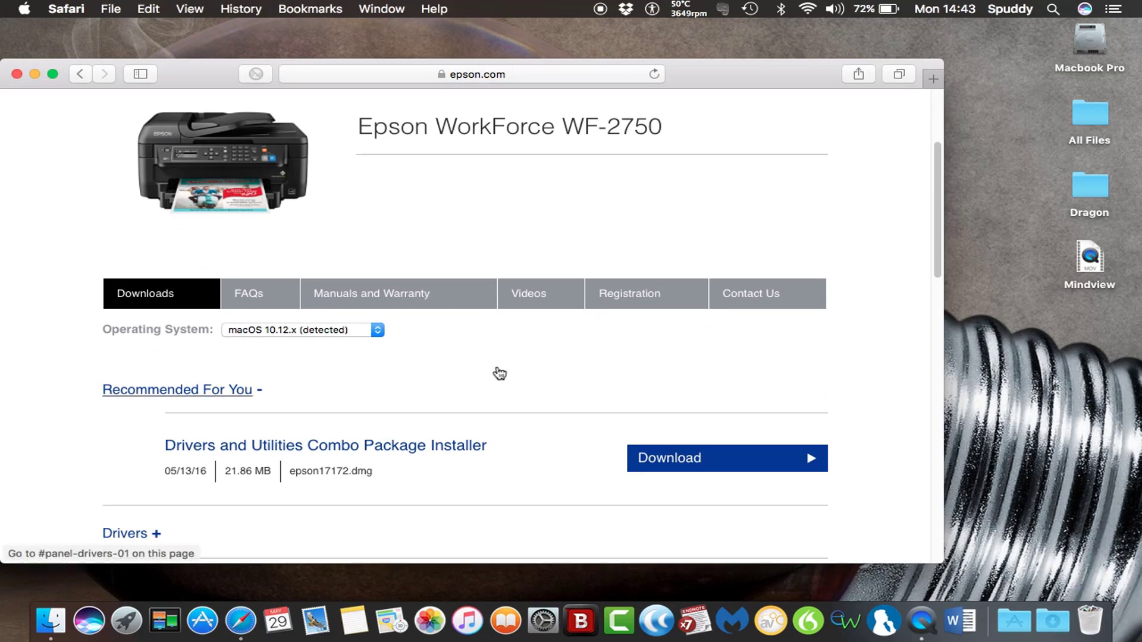
- Keep macOS 10.12.x as the operating system, download the Drivers and Utilities Combo Package Installer, and check it in the downloads
{"action": "left_click", "coordinate": [377, 328]}
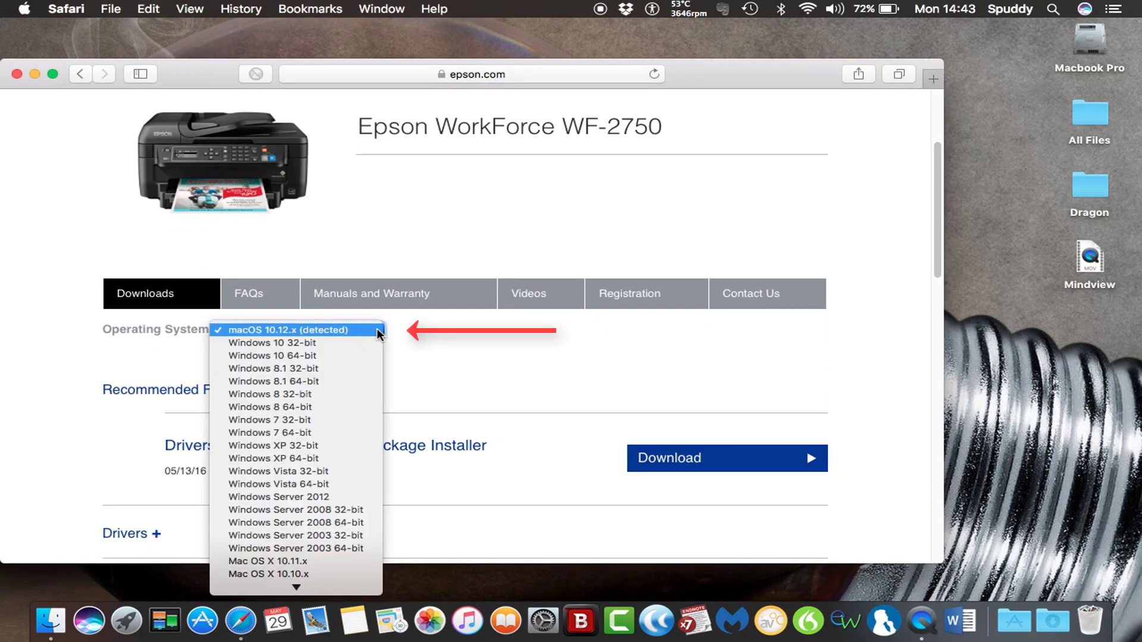
{"action": "left_click", "coordinate": [376, 328]}
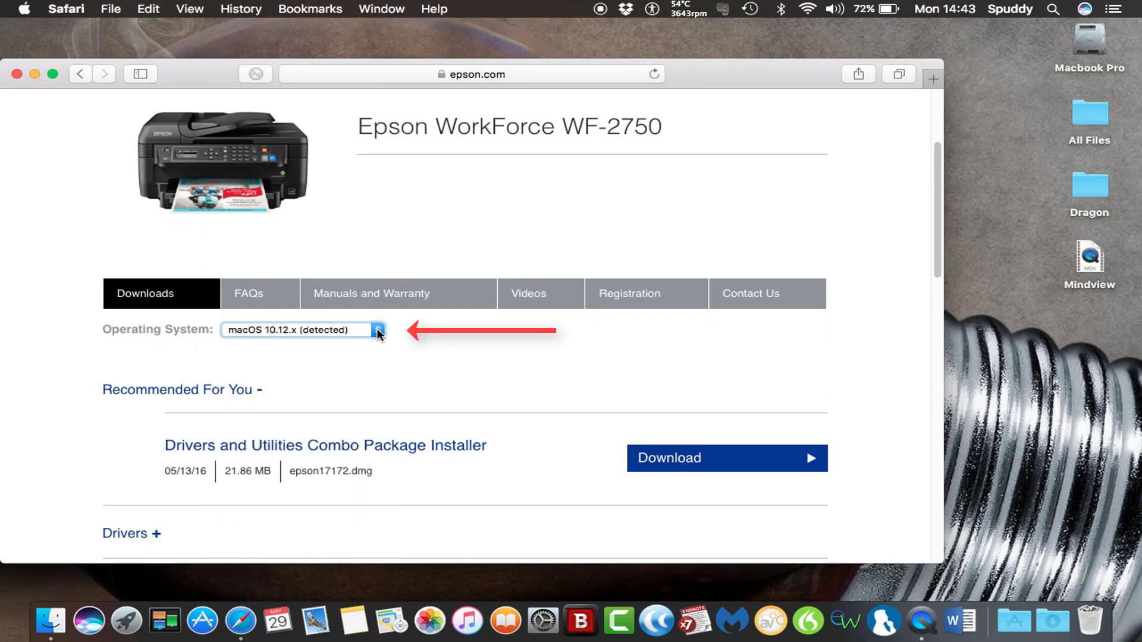
{"action": "left_click", "coordinate": [694, 472]}
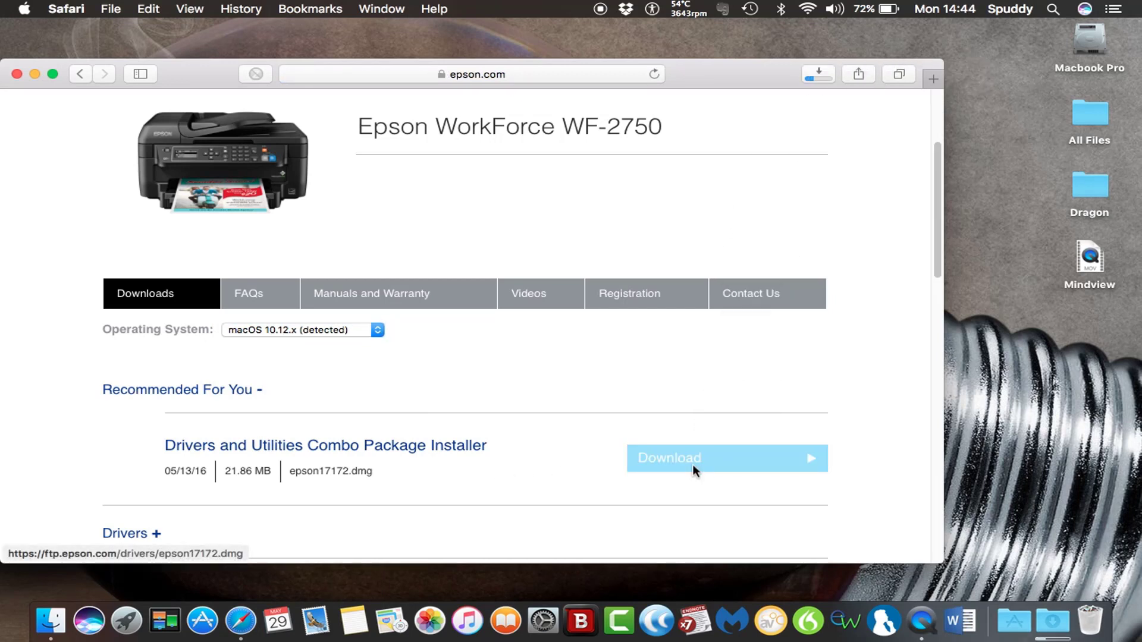
{"action": "left_click", "coordinate": [820, 75]}
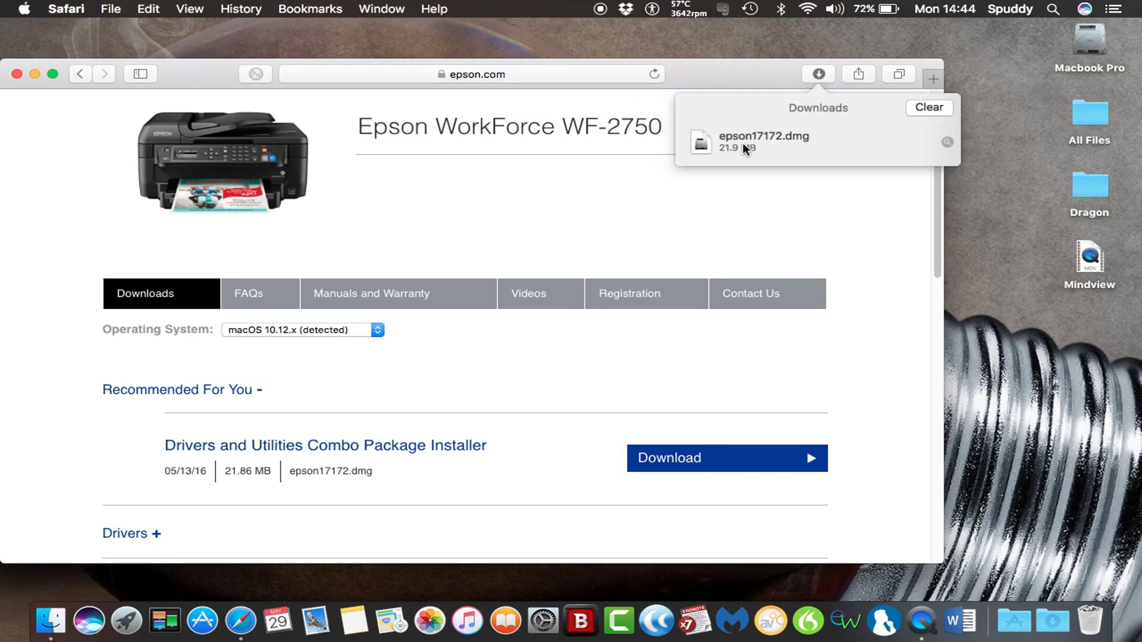
- Add the nearby EPSON WF-2750 Series printer under Printers & Scanners in System Preferences
{"action": "left_click", "coordinate": [552, 600]}
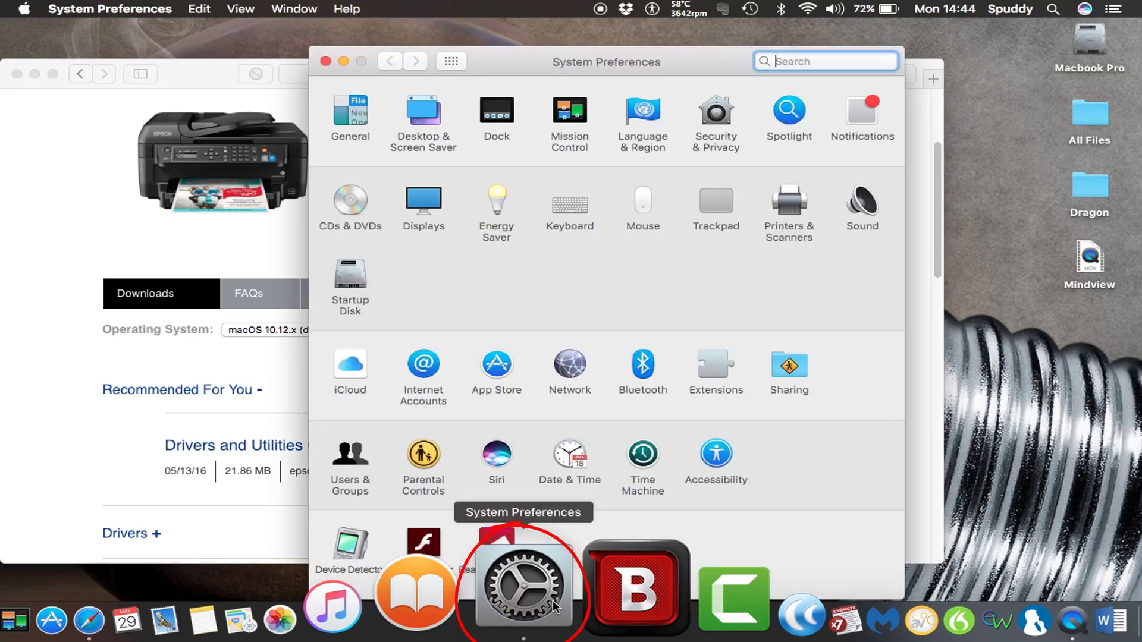
{"action": "left_click", "coordinate": [25, 8]}
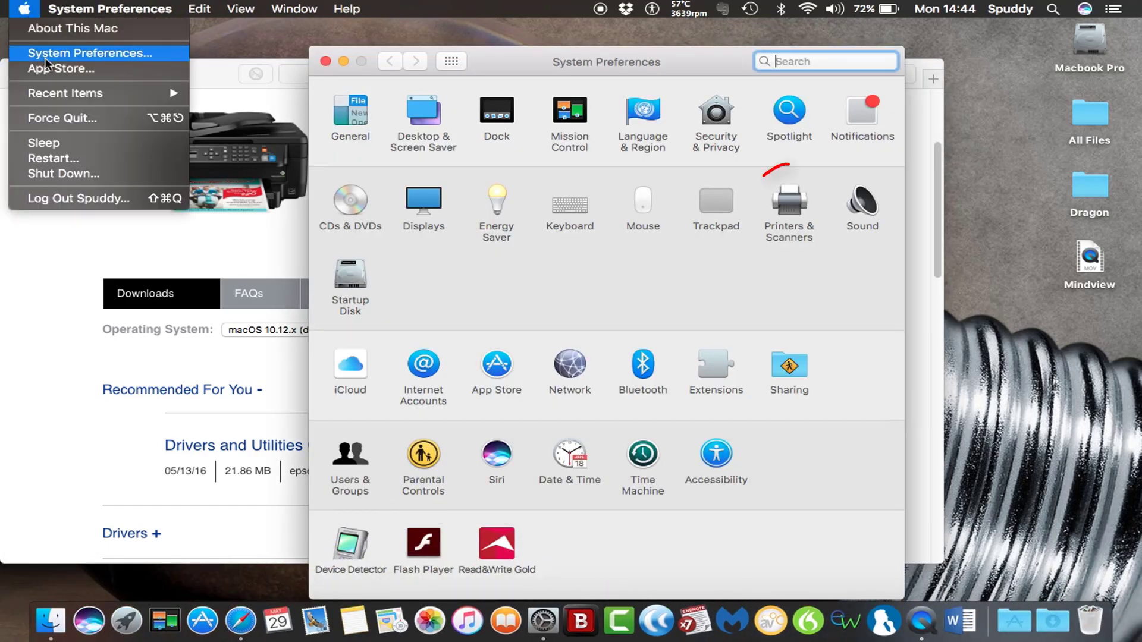
{"action": "left_click", "coordinate": [662, 287]}
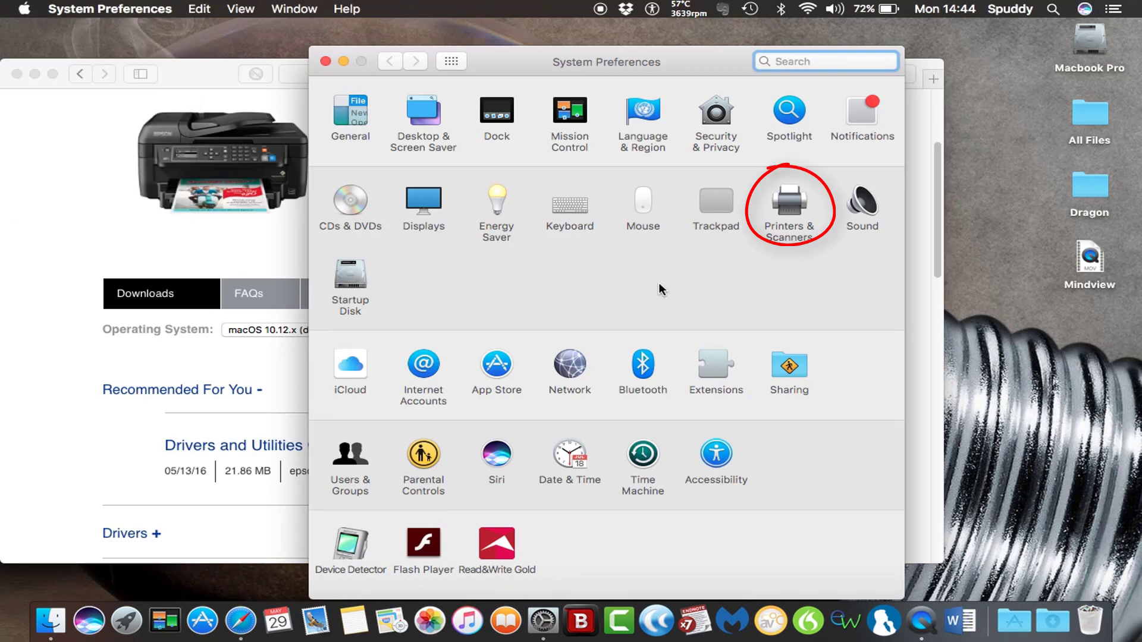
{"action": "left_click", "coordinate": [775, 241]}
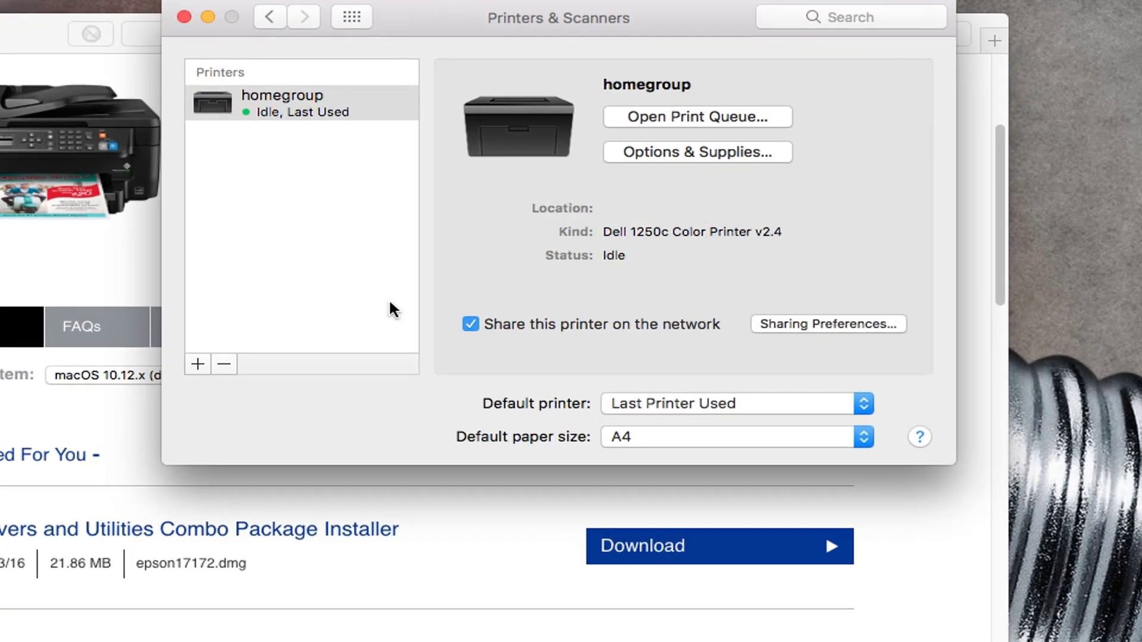
{"action": "left_click", "coordinate": [198, 365]}
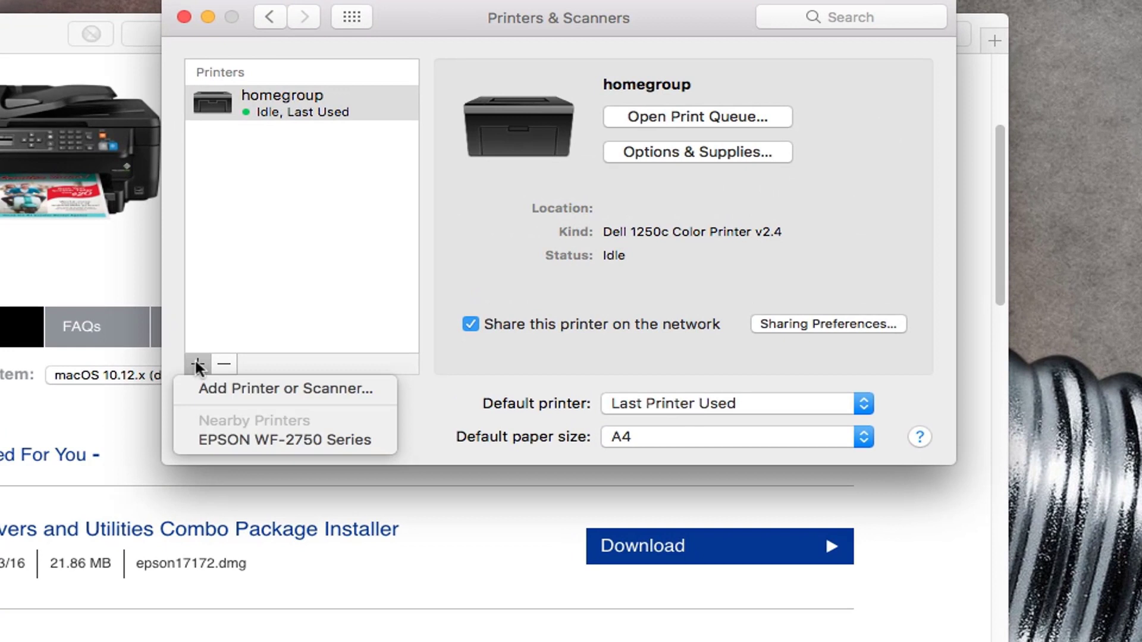
{"action": "left_click", "coordinate": [224, 441]}
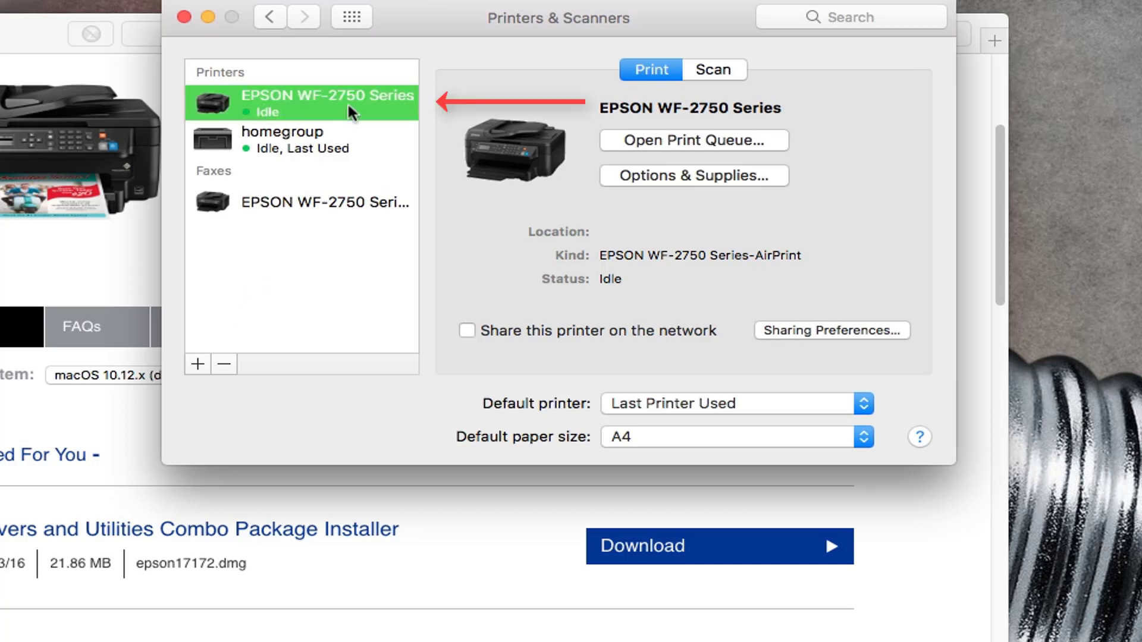
- Open the scanner of the EPSON WF-2750 Series and show its detailed settings, leaving the document feeder unused
{"action": "left_click", "coordinate": [718, 73]}
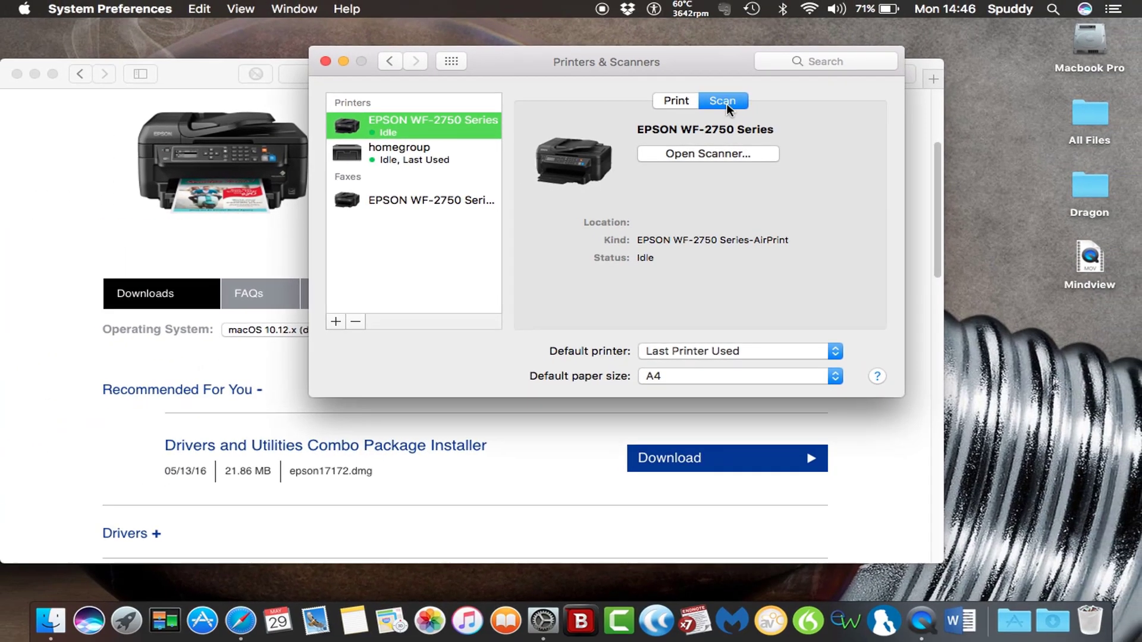
{"action": "left_click", "coordinate": [683, 155]}
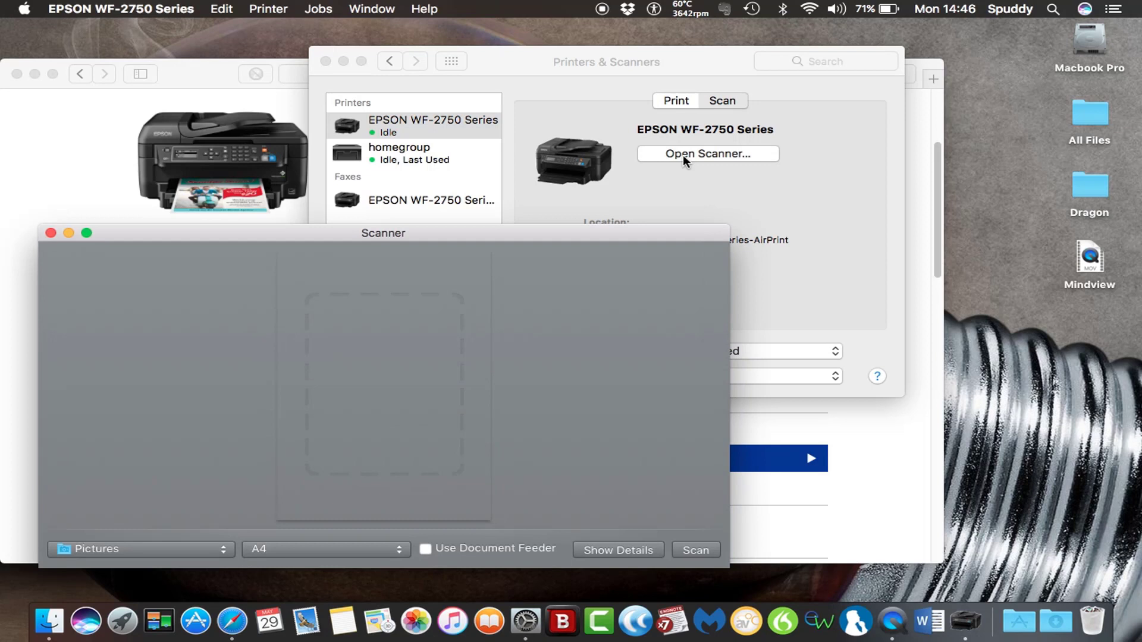
{"action": "left_click", "coordinate": [425, 550]}
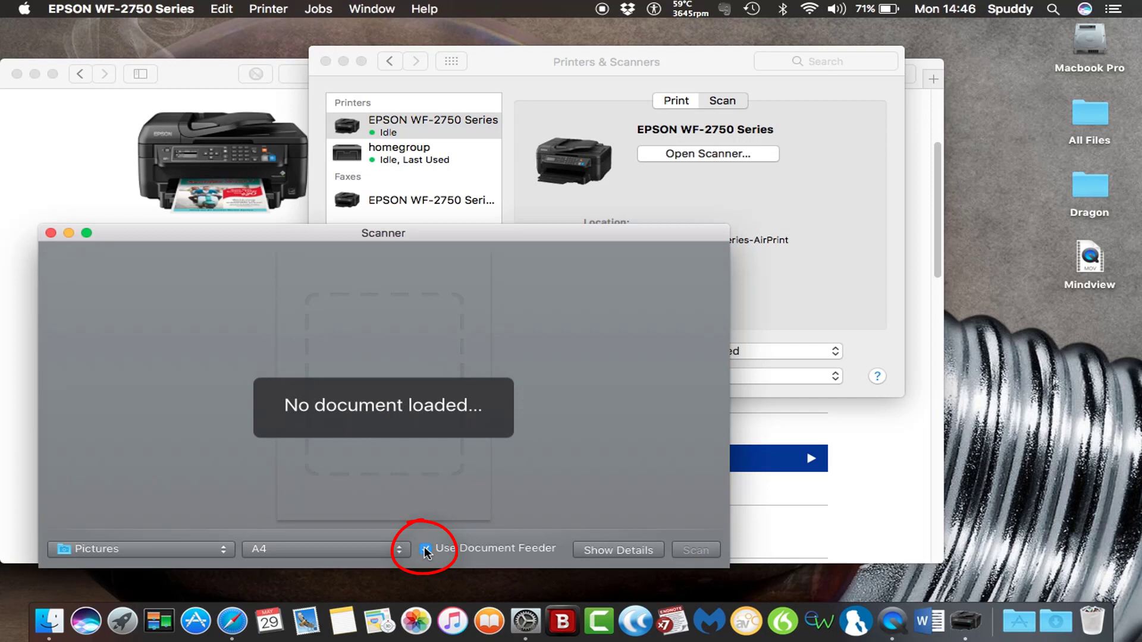
{"action": "left_click", "coordinate": [425, 550]}
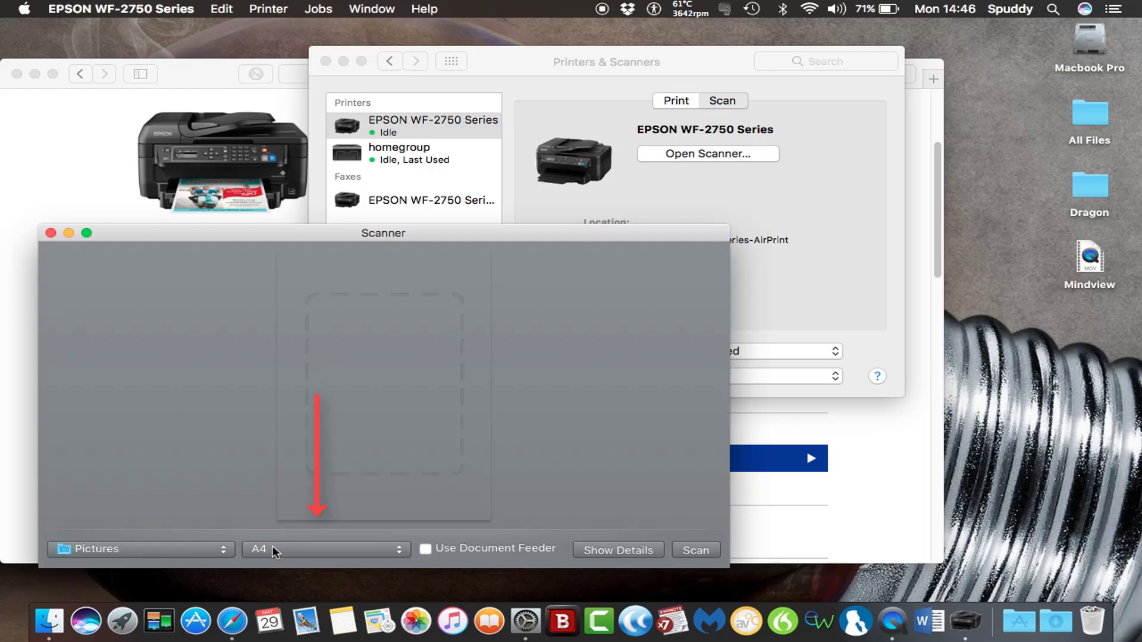
{"action": "left_click", "coordinate": [624, 548]}
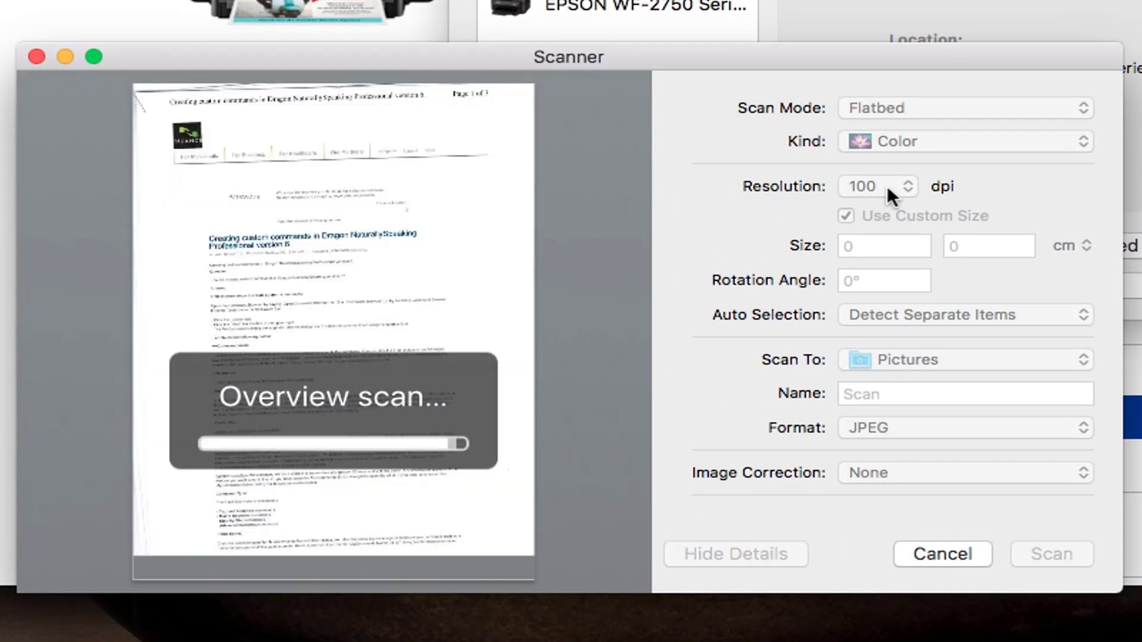
- Keep Flatbed as the scan mode and Color as the kind, and set the scan resolution to 300 dpi
{"action": "left_click", "coordinate": [958, 113]}
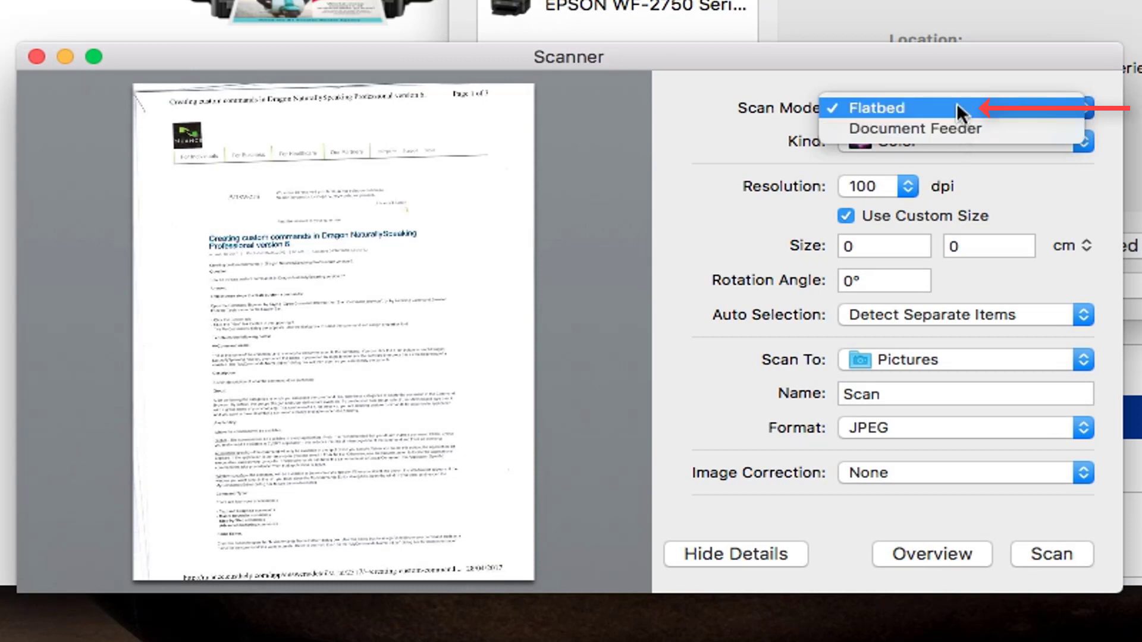
{"action": "left_click", "coordinate": [956, 103]}
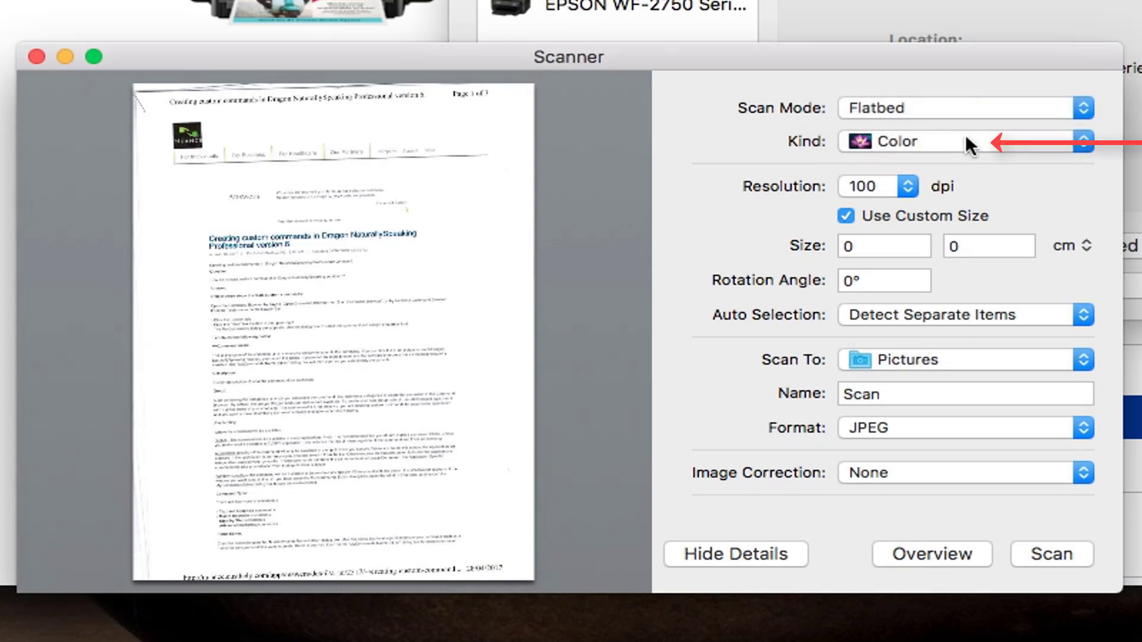
{"action": "left_click", "coordinate": [968, 143]}
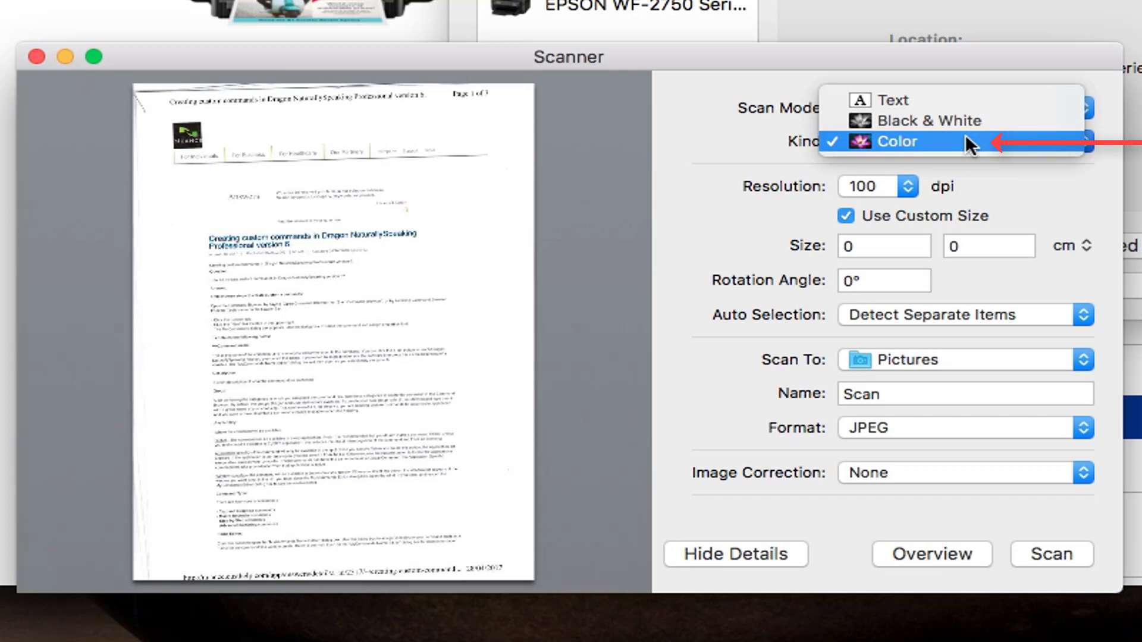
{"action": "left_click", "coordinate": [966, 138]}
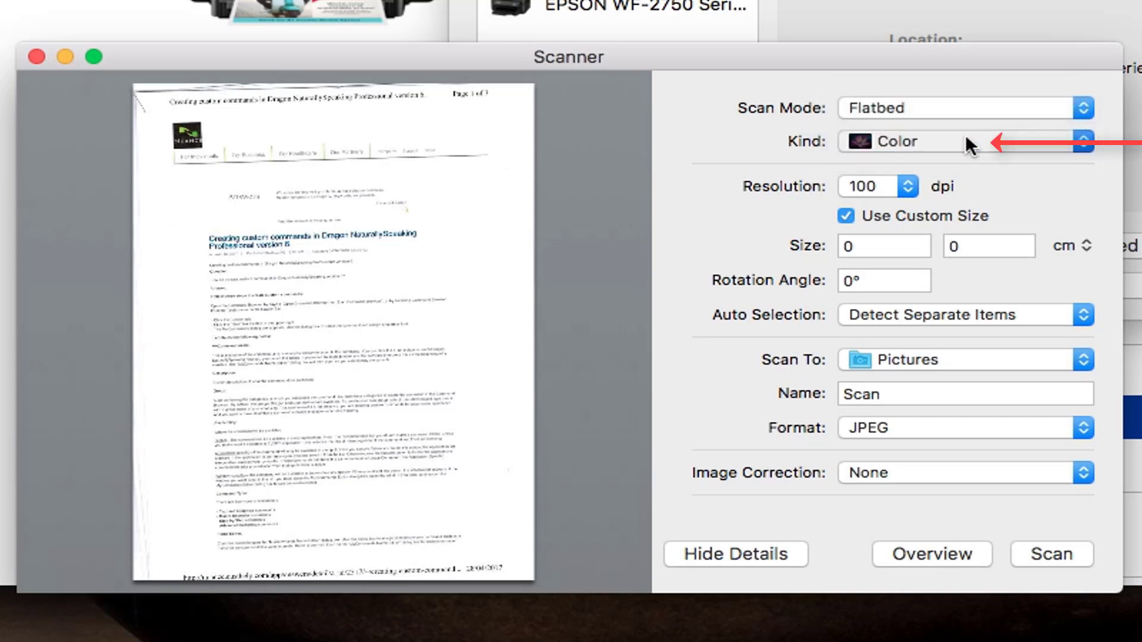
{"action": "left_click", "coordinate": [901, 186]}
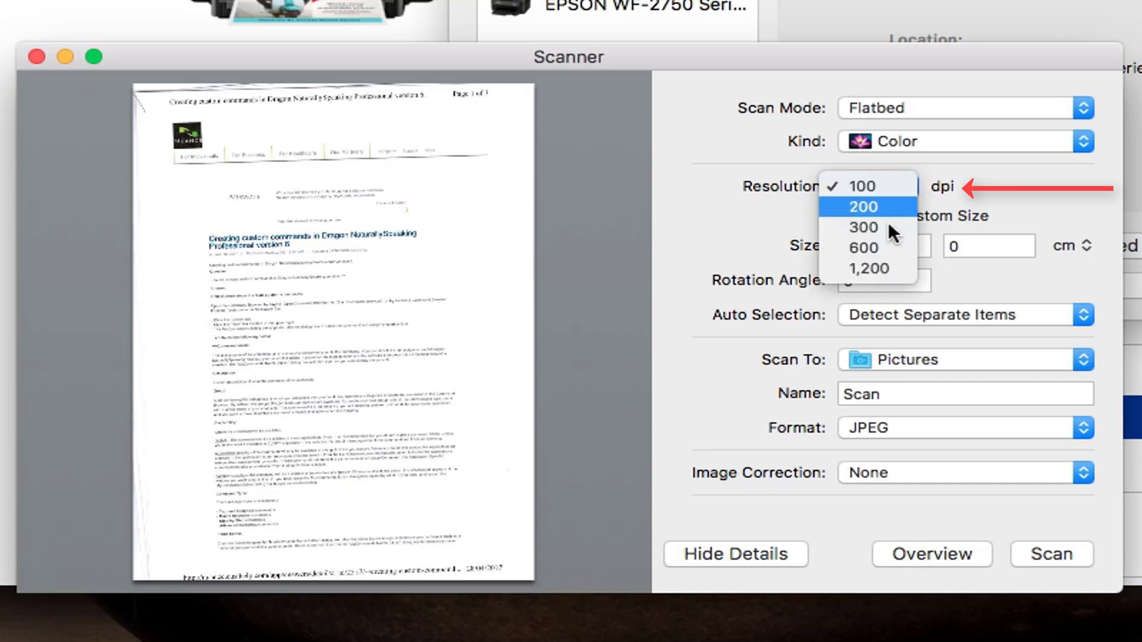
{"action": "left_click", "coordinate": [886, 227]}
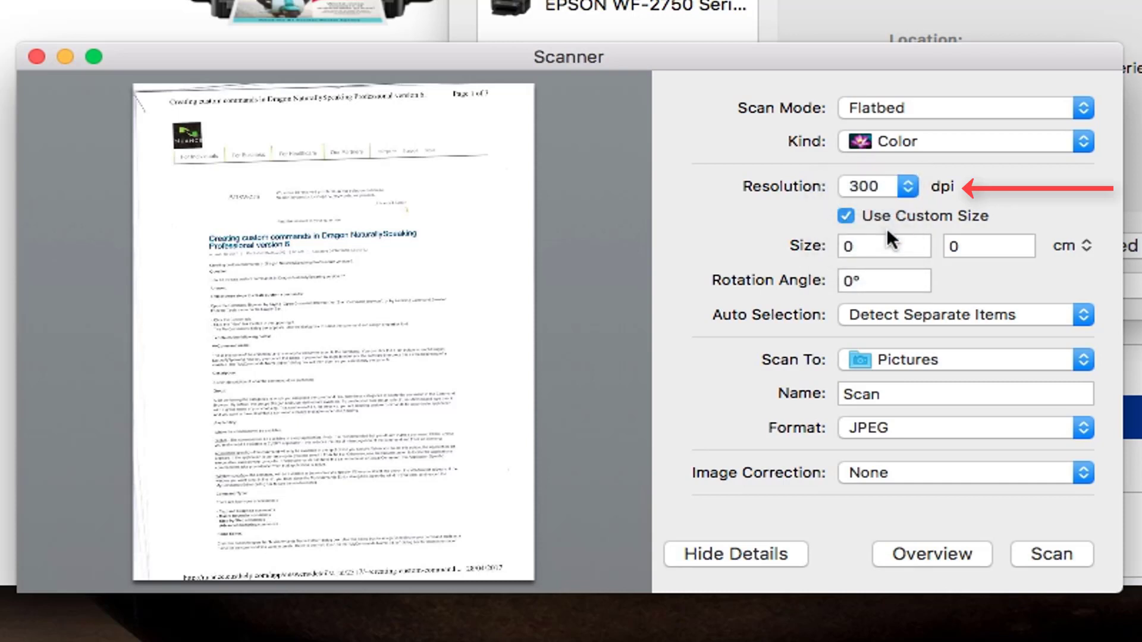
- Set the rotation angle of the scan to 90 degrees
{"action": "left_click", "coordinate": [866, 280]}
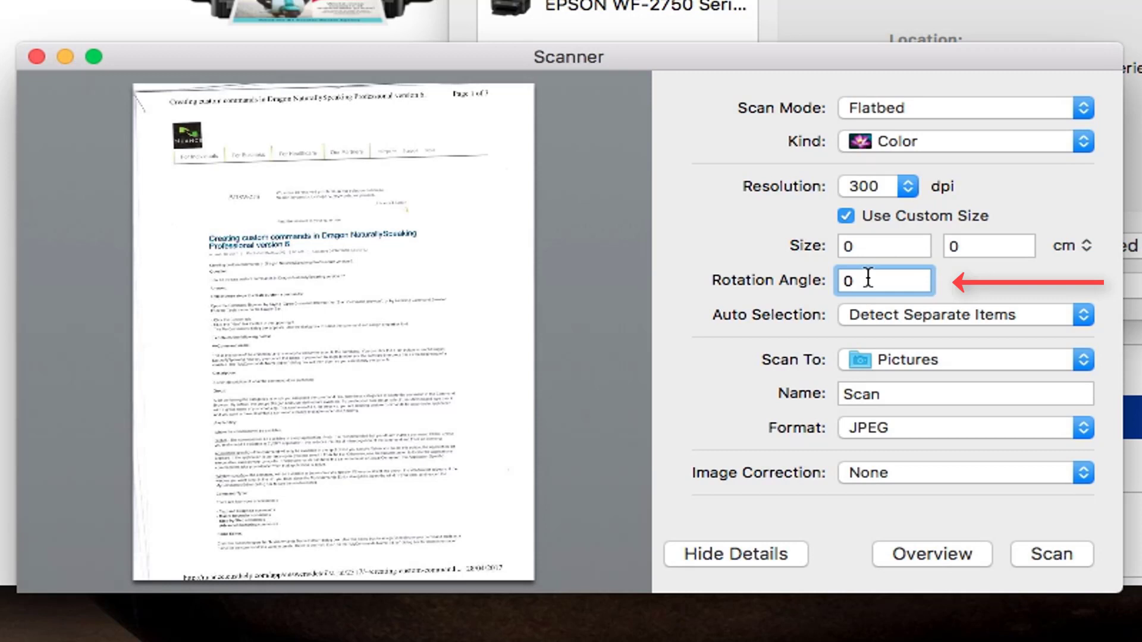
{"action": "key", "text": "BackSpace"}
{"action": "type", "text": "90"}
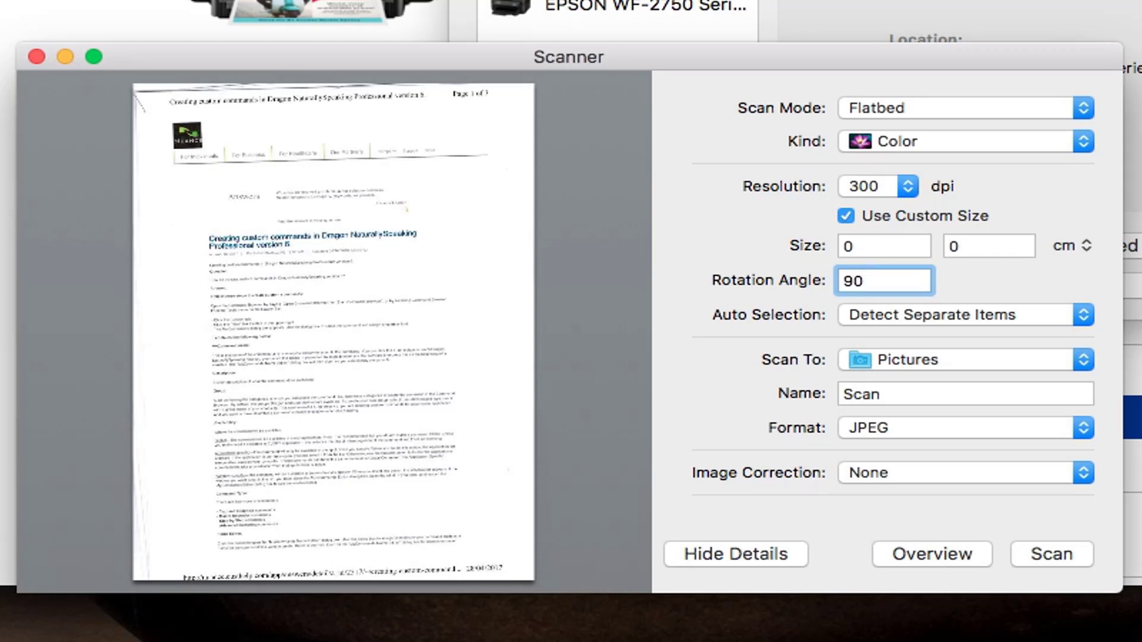
{"action": "key", "text": "Return"}
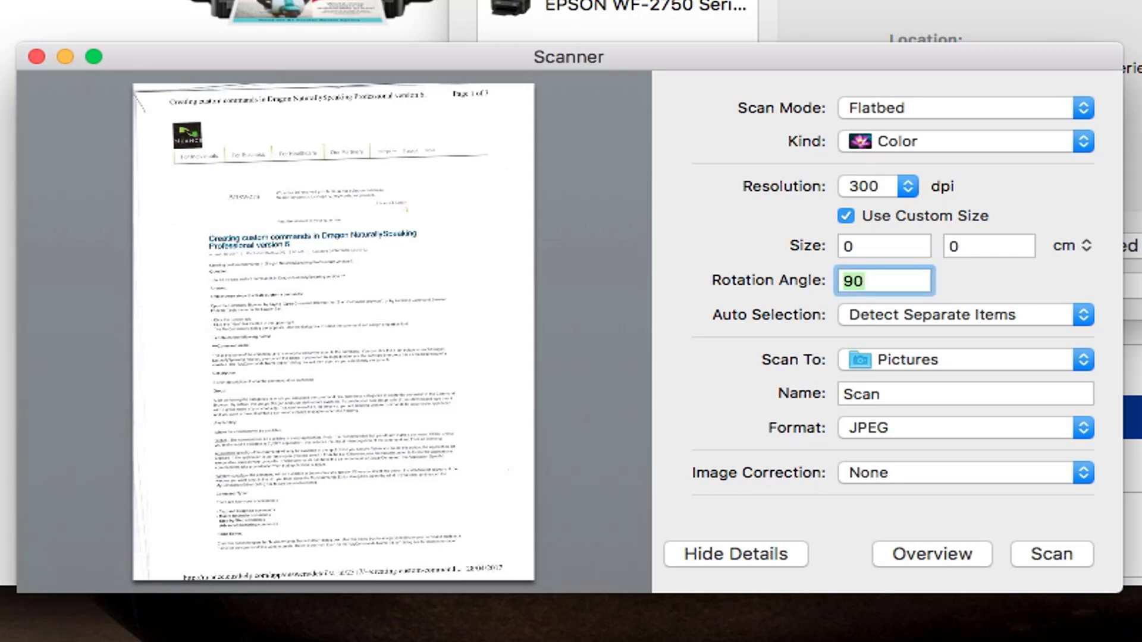
- Review the scan destination, name, format and image correction options, keeping Pictures, Scan, JPEG and None, and close the scanner window
{"action": "left_click", "coordinate": [1000, 354]}
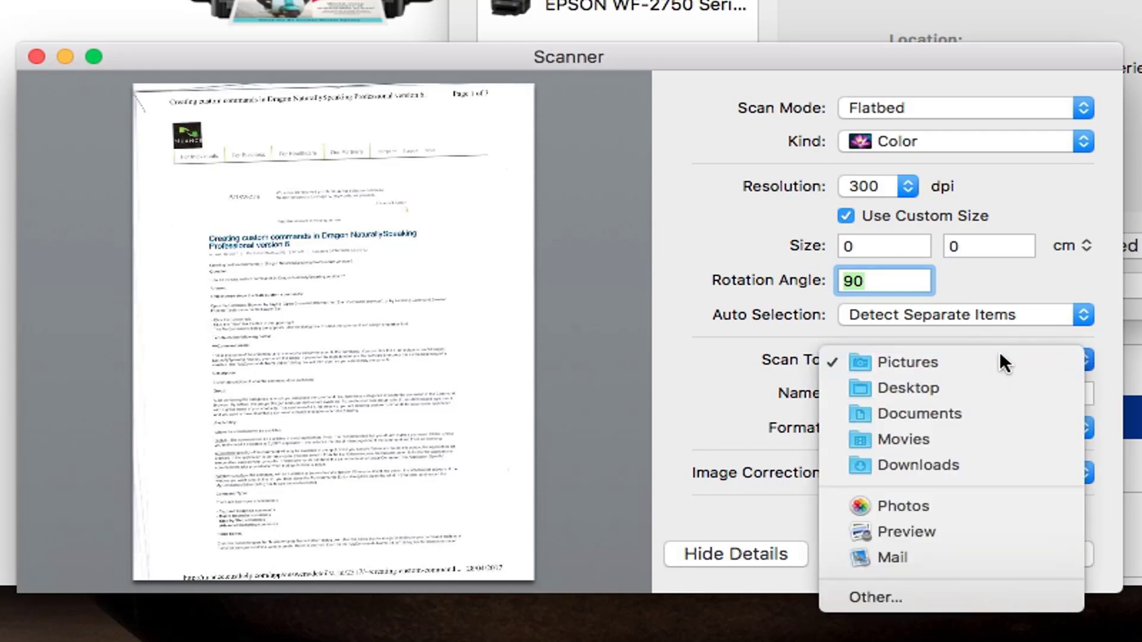
{"action": "left_click", "coordinate": [999, 354]}
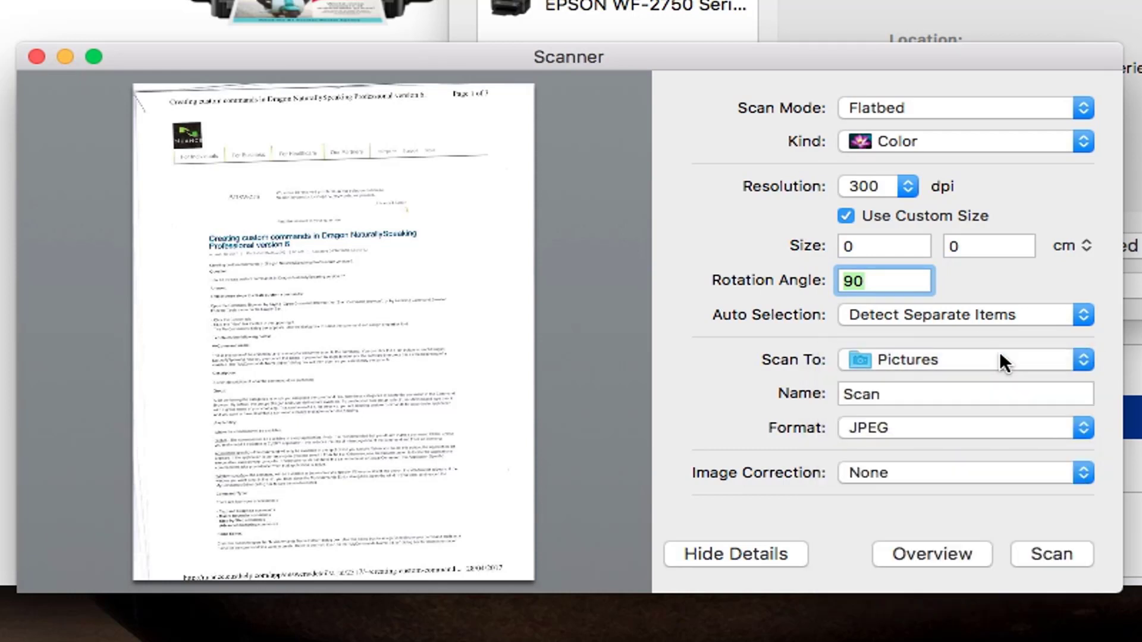
{"action": "left_click", "coordinate": [902, 394]}
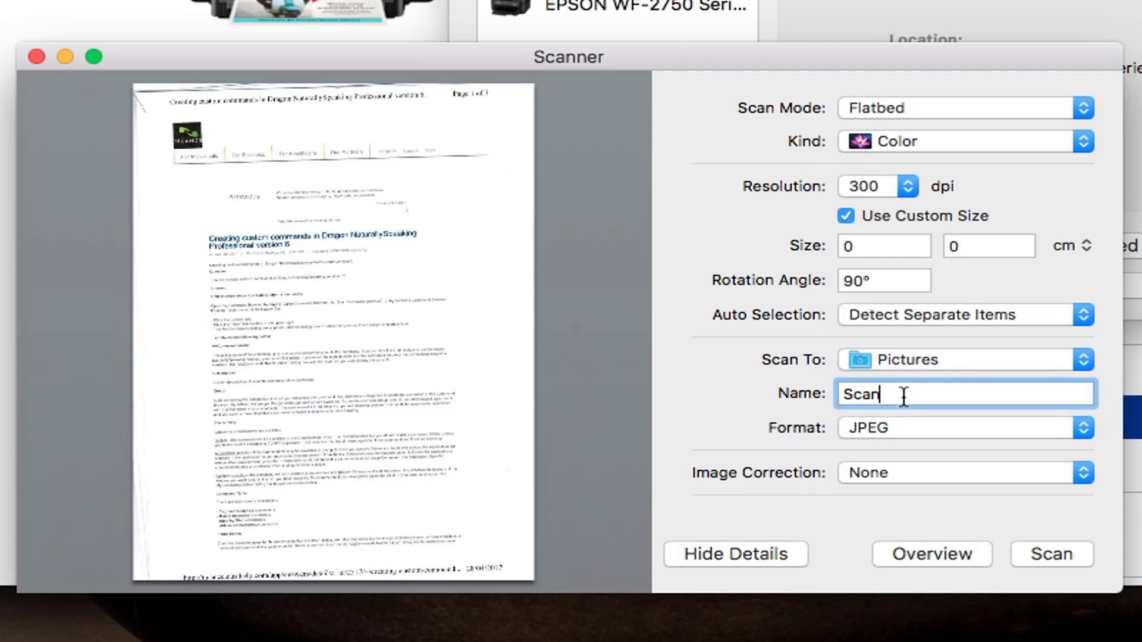
{"action": "left_click", "coordinate": [1083, 428]}
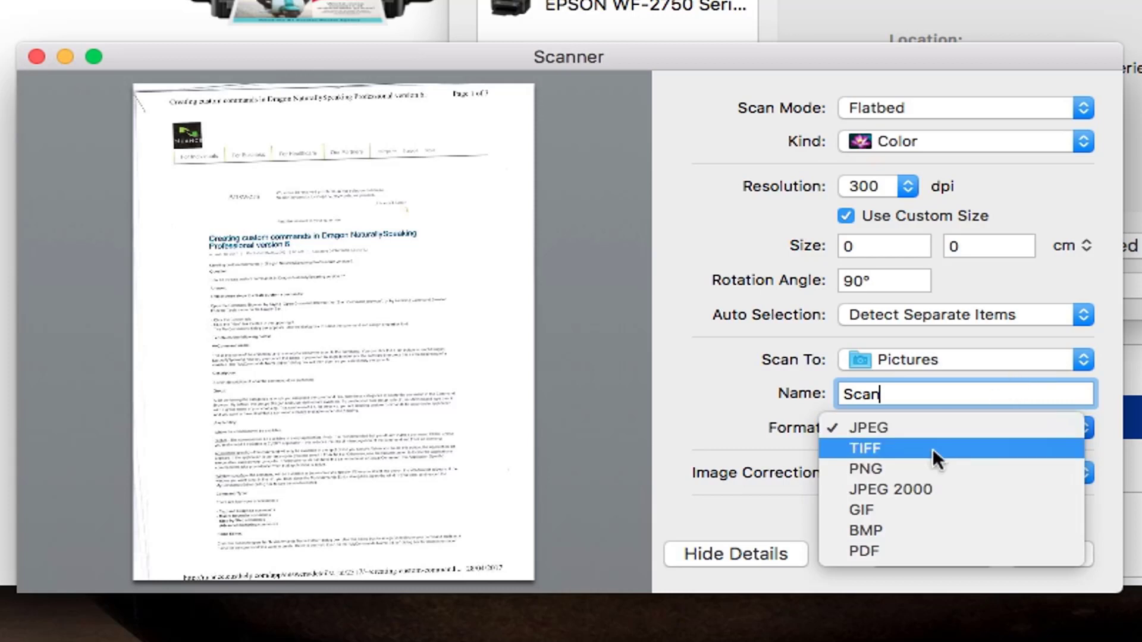
{"action": "left_click", "coordinate": [1100, 341]}
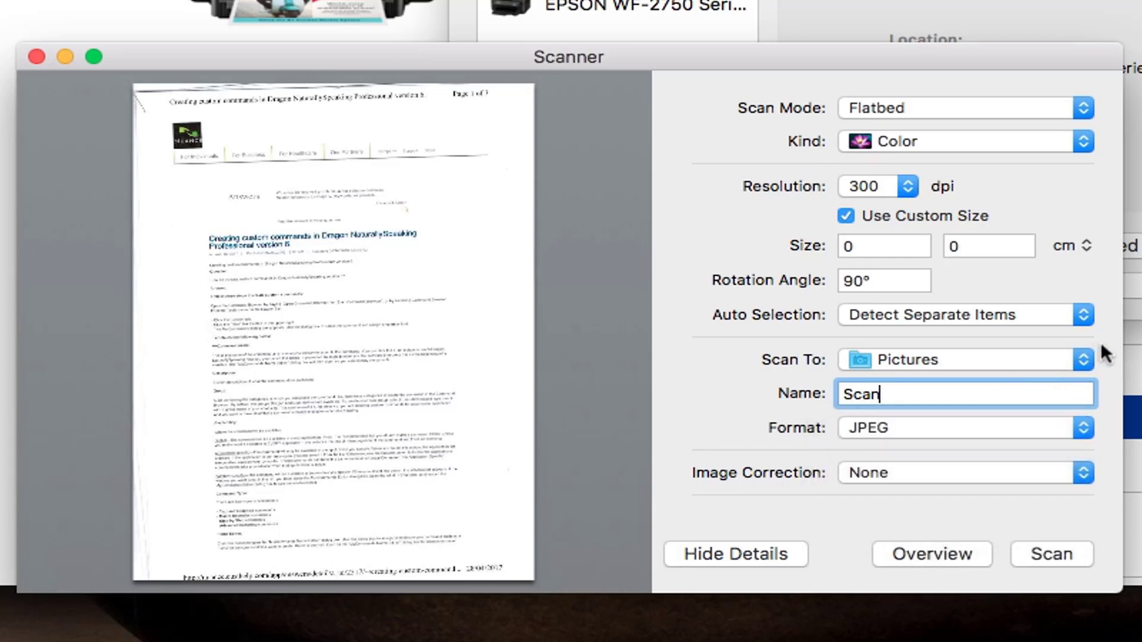
{"action": "left_click", "coordinate": [962, 474]}
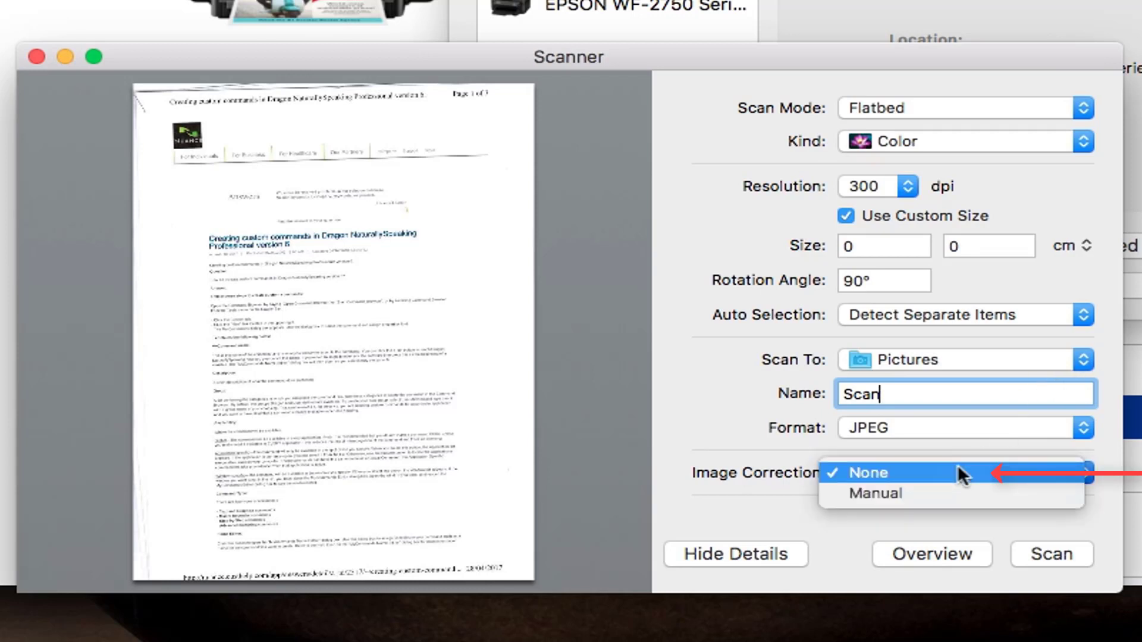
{"action": "left_click", "coordinate": [958, 465]}
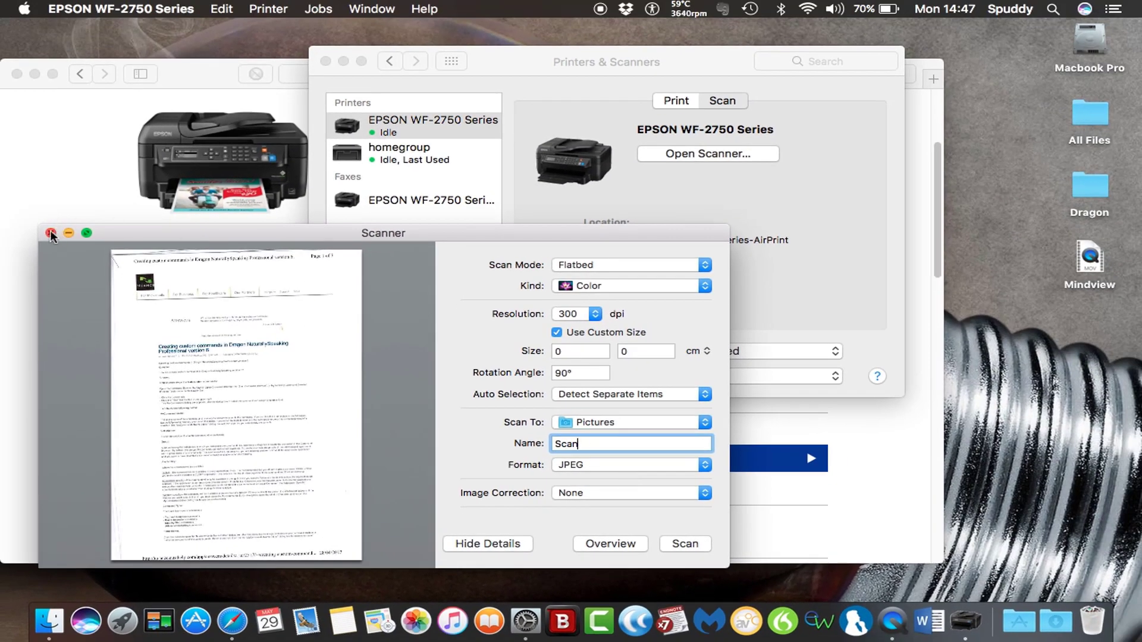
{"action": "left_click", "coordinate": [50, 233]}
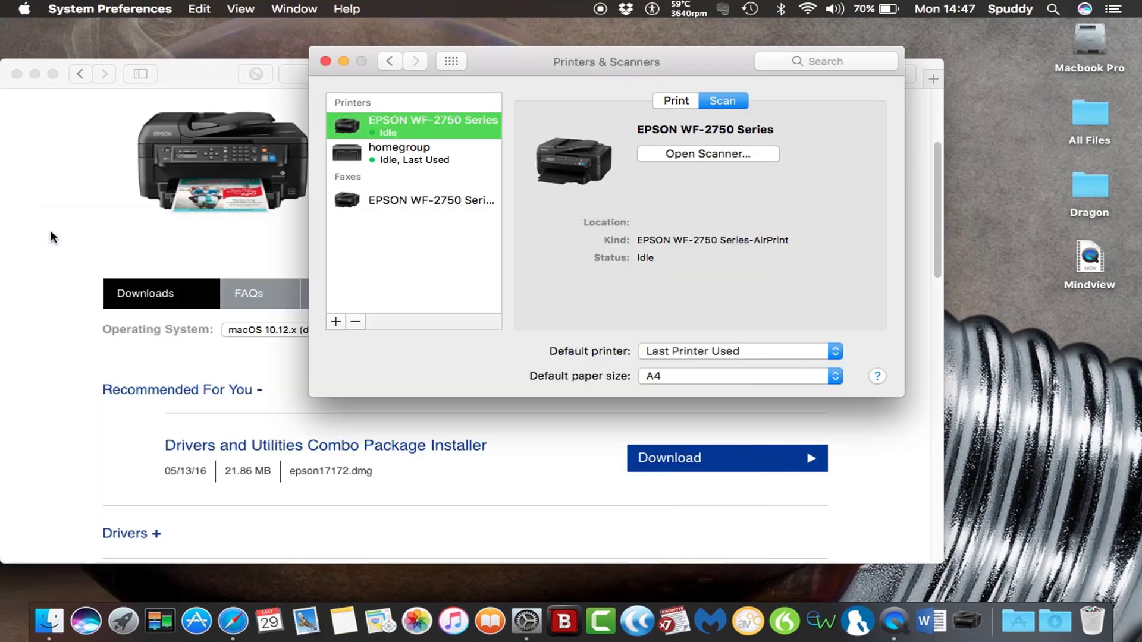
- Check the ink supply levels in the print options of the EPSON WF-2750 Series
{"action": "left_click", "coordinate": [673, 101]}
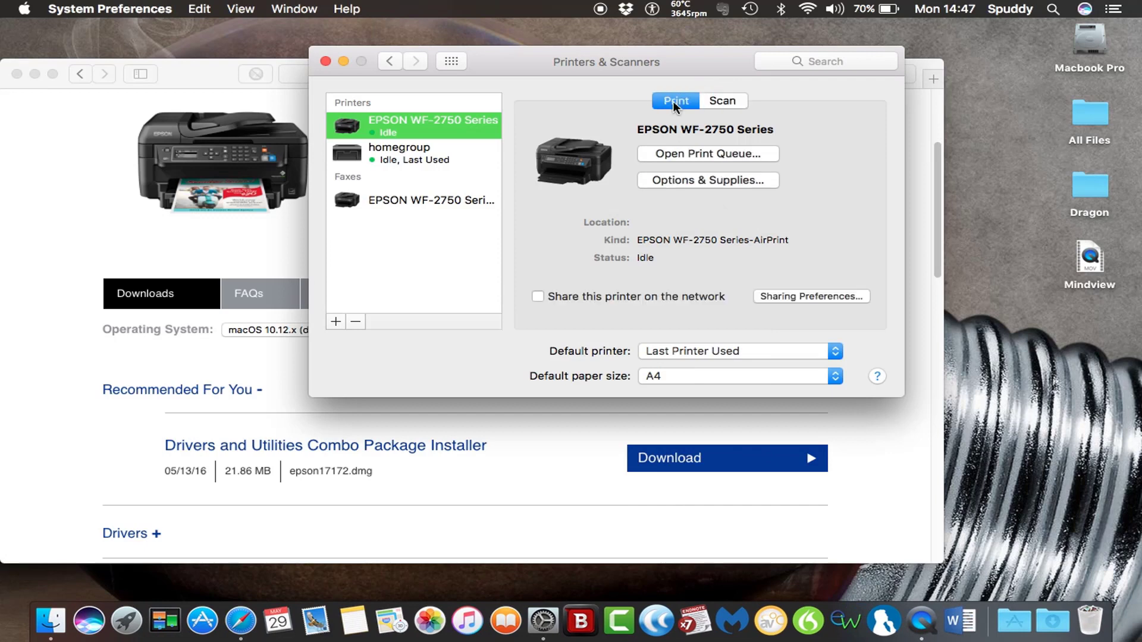
{"action": "left_click", "coordinate": [712, 176]}
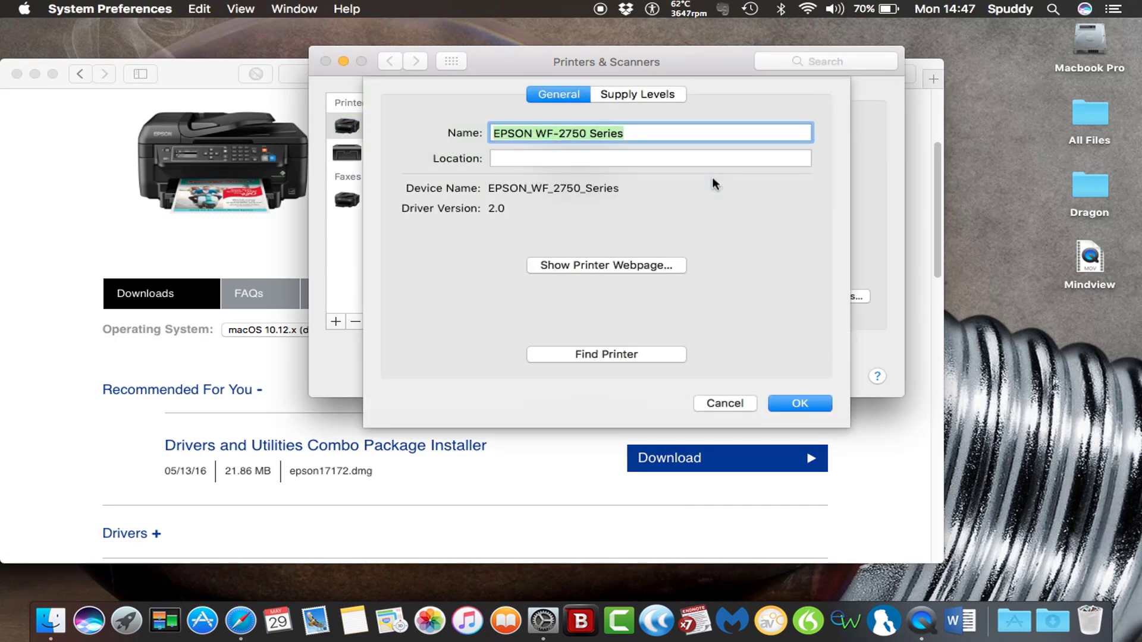
{"action": "left_click", "coordinate": [646, 96]}
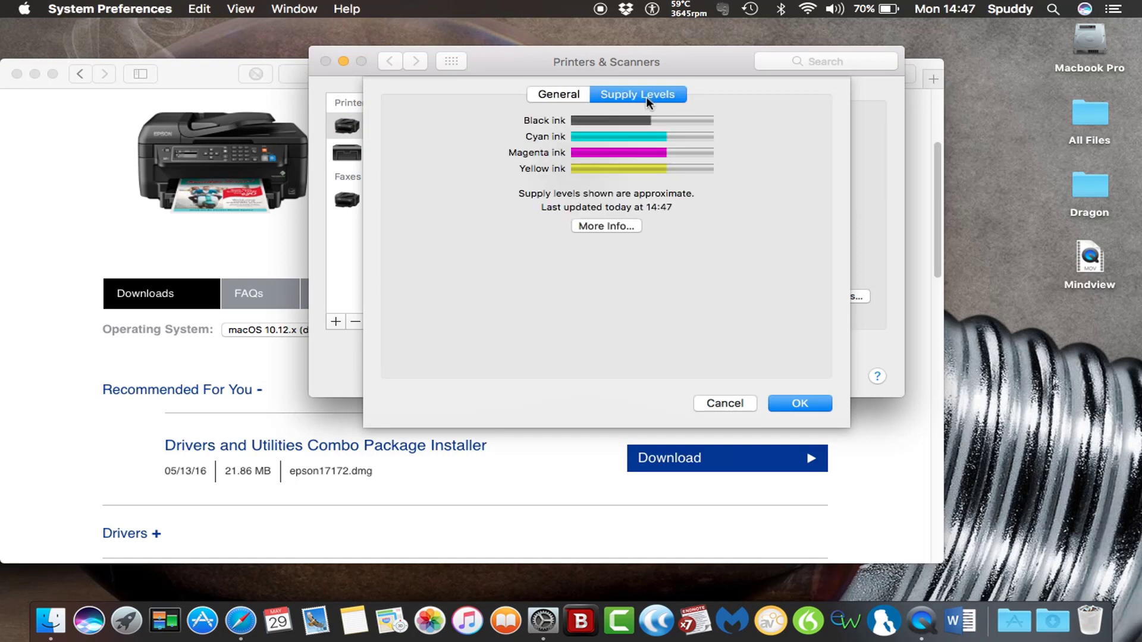
{"action": "left_click", "coordinate": [800, 403]}
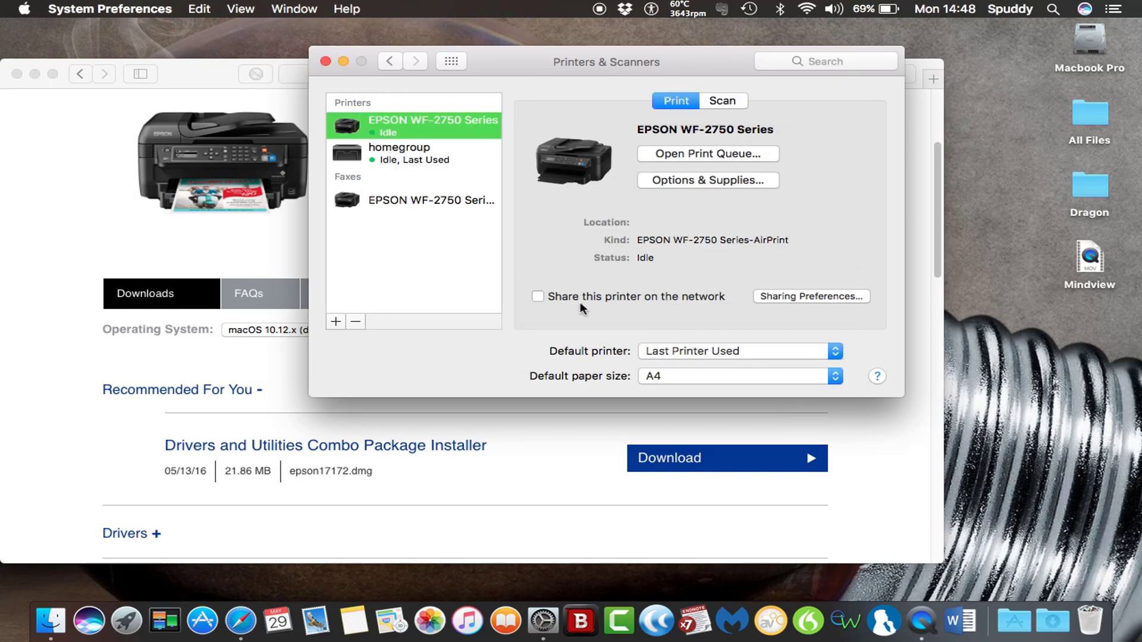
- Share the EPSON WF-2750 Series printer on the network, check its sharing preferences and close System Preferences
{"action": "left_click", "coordinate": [537, 298]}
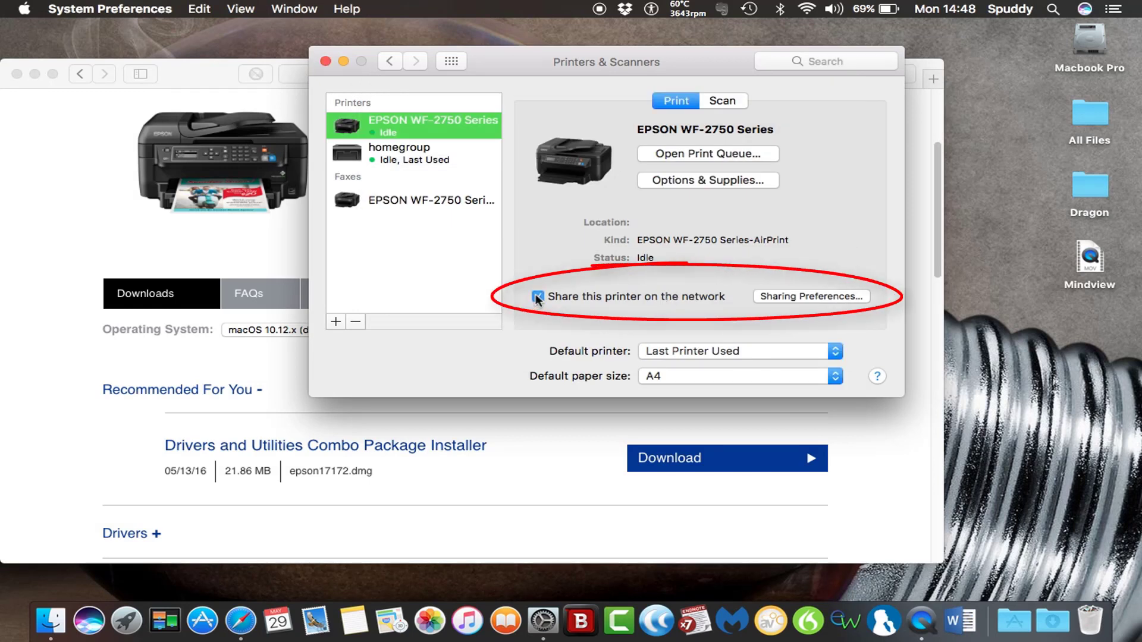
{"action": "left_click", "coordinate": [797, 296]}
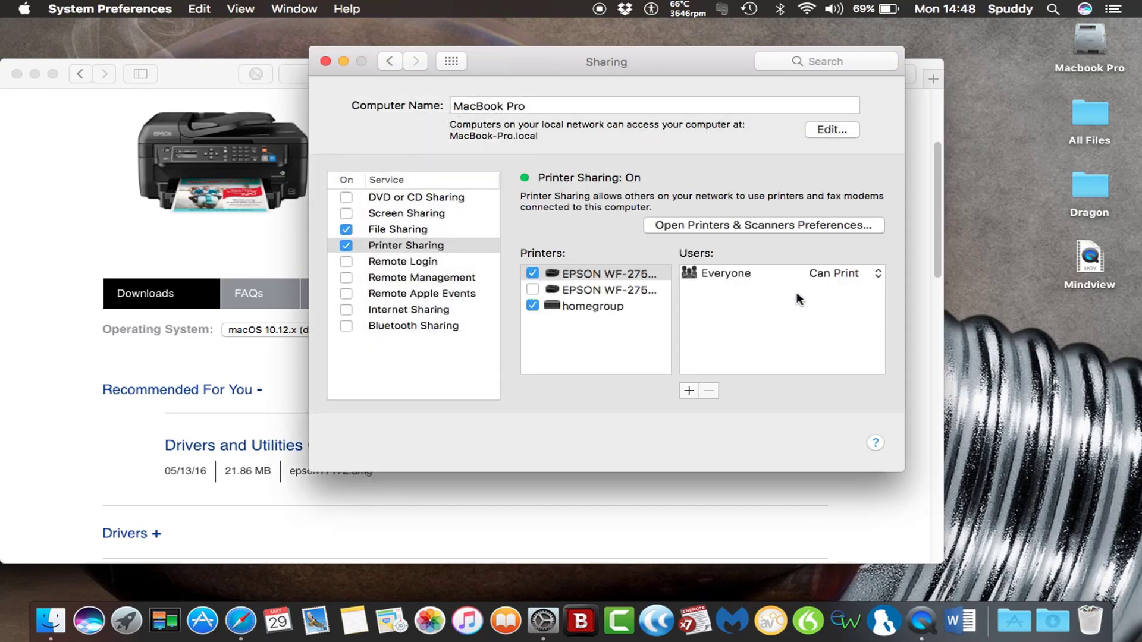
{"action": "left_click", "coordinate": [326, 61]}
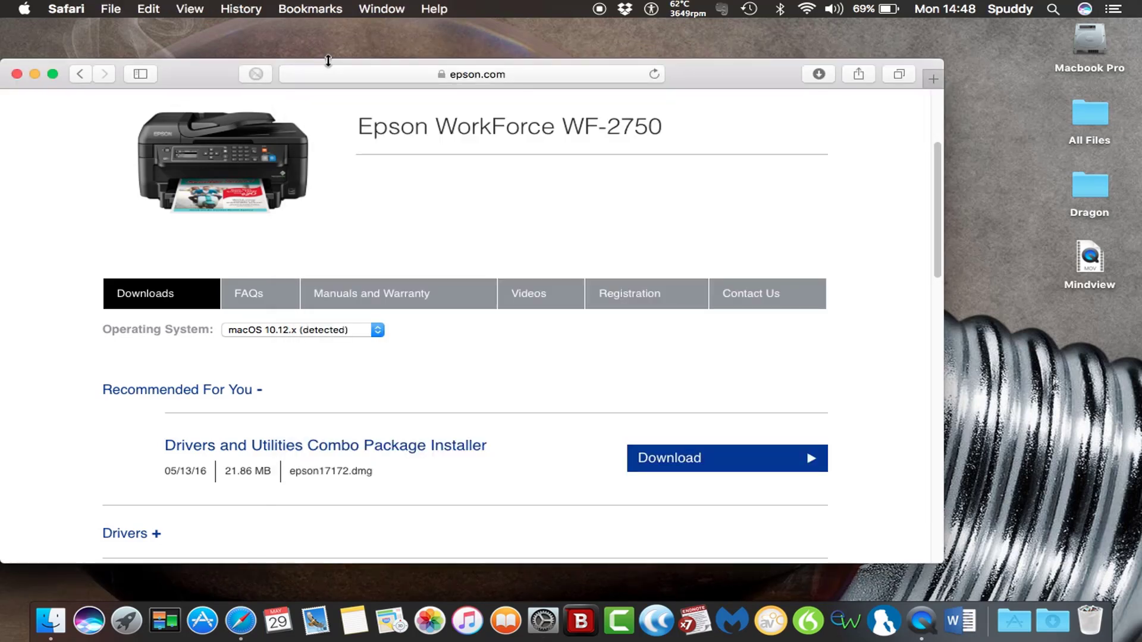
- Open the downloaded WF-2750 disk image from Safari and launch the EPSON installer, allowing it to open
{"action": "left_click", "coordinate": [820, 73]}
{"action": "double_click", "coordinate": [767, 142]}
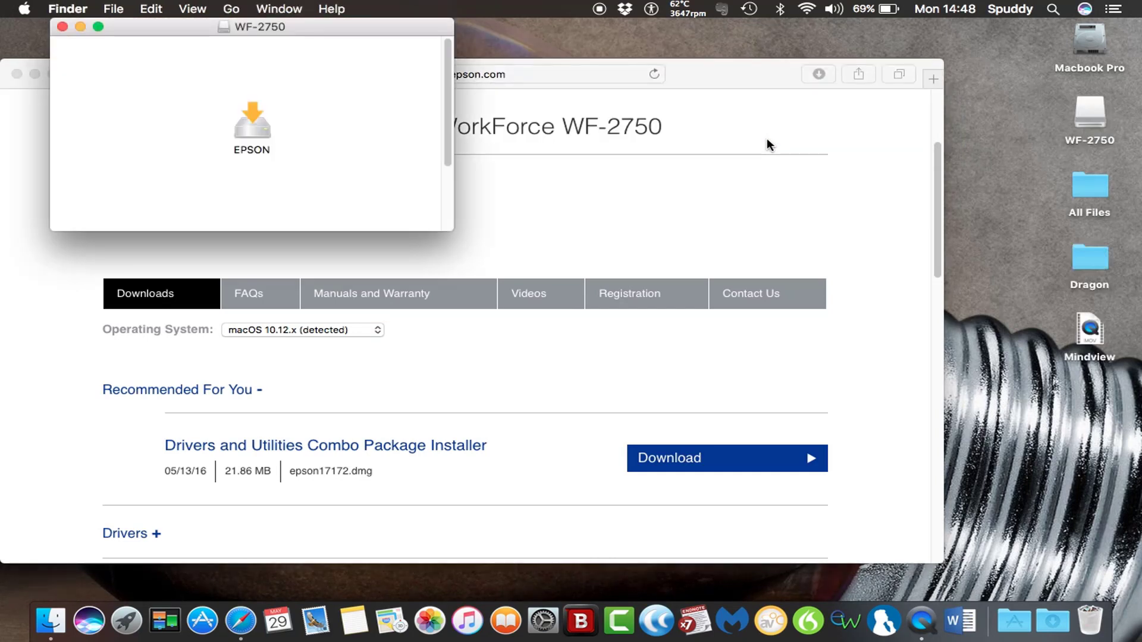
{"action": "double_click", "coordinate": [258, 122]}
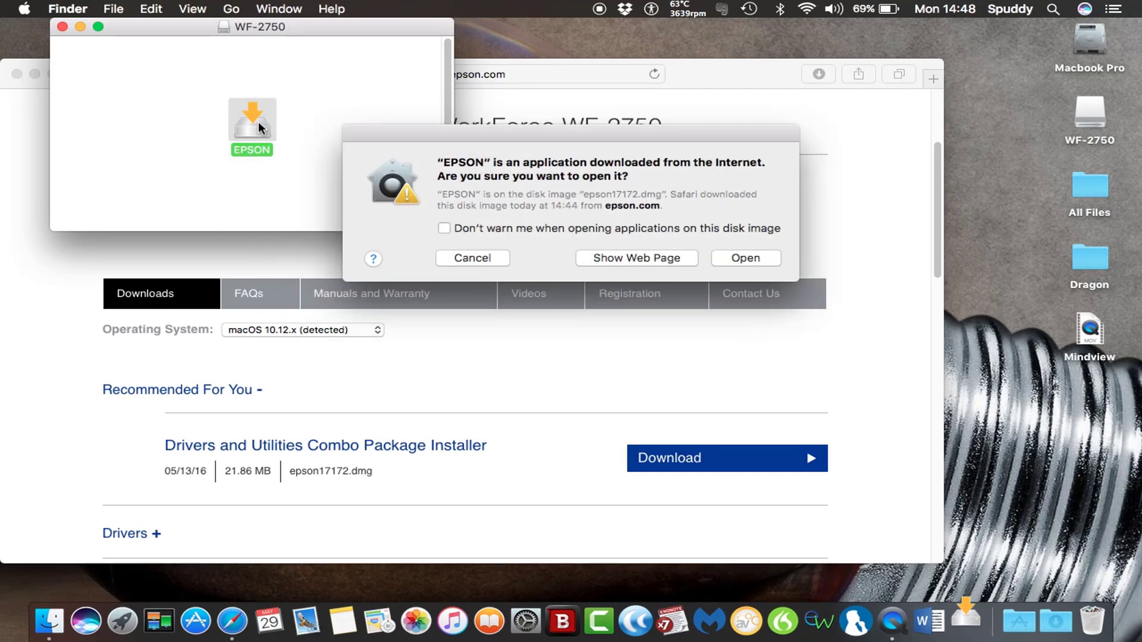
{"action": "left_click", "coordinate": [744, 257]}
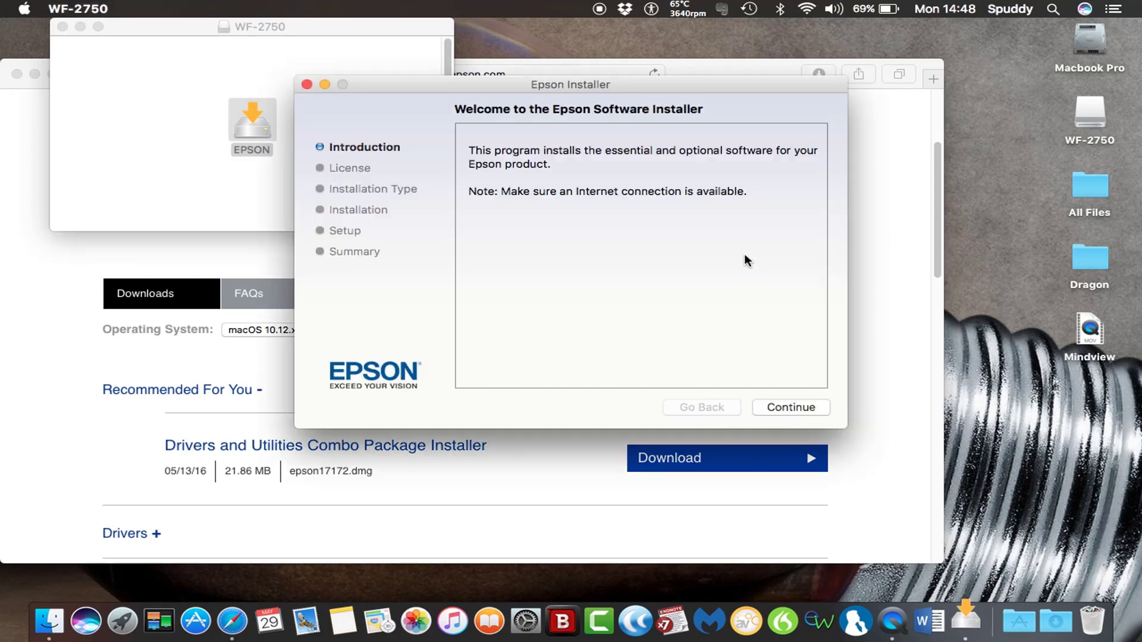
- Proceed past the installer's introduction and agree to the software license agreement
{"action": "left_click", "coordinate": [787, 412]}
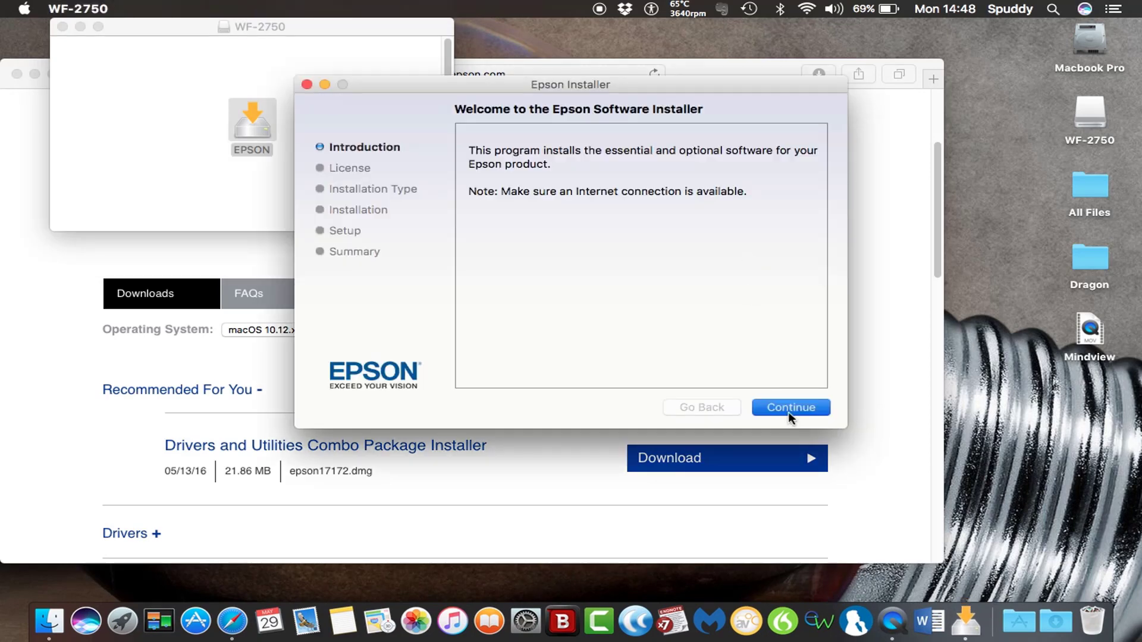
{"action": "left_click", "coordinate": [787, 411]}
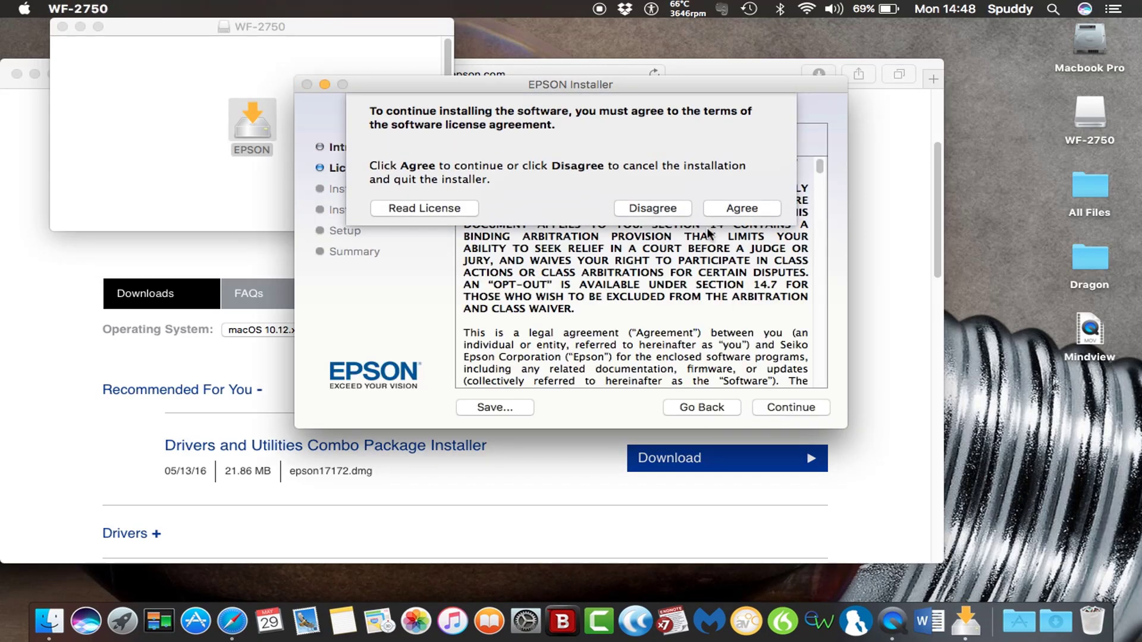
{"action": "left_click", "coordinate": [737, 209]}
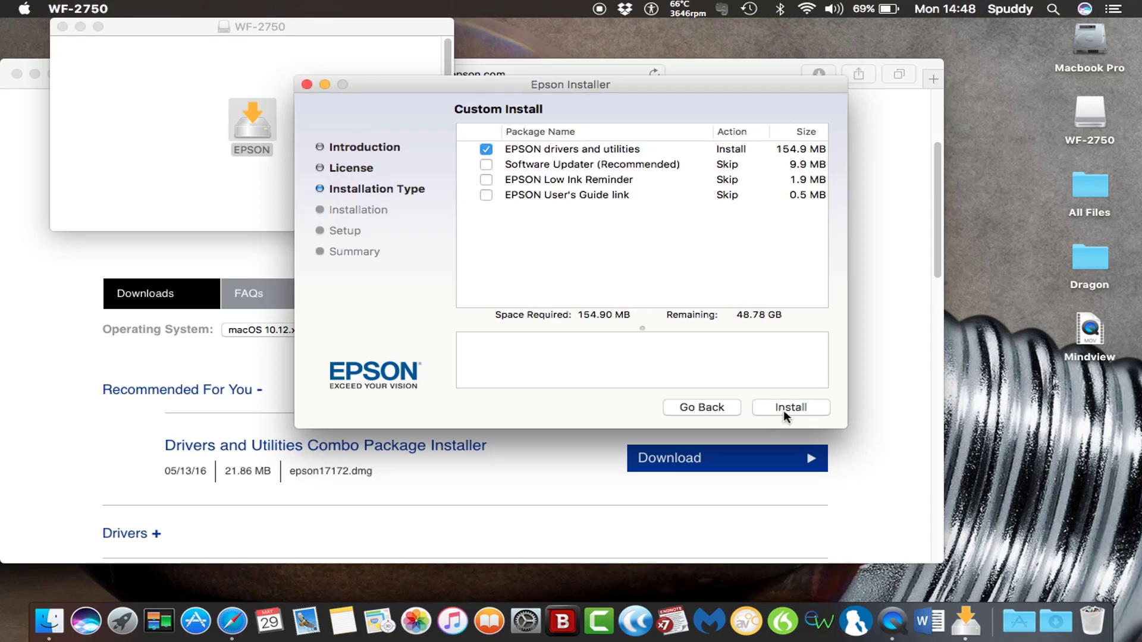
- Install the EPSON drivers and utilities with Software Updater, declining the Customer Research Participation software and authorising with the account password
{"action": "left_click", "coordinate": [487, 164]}
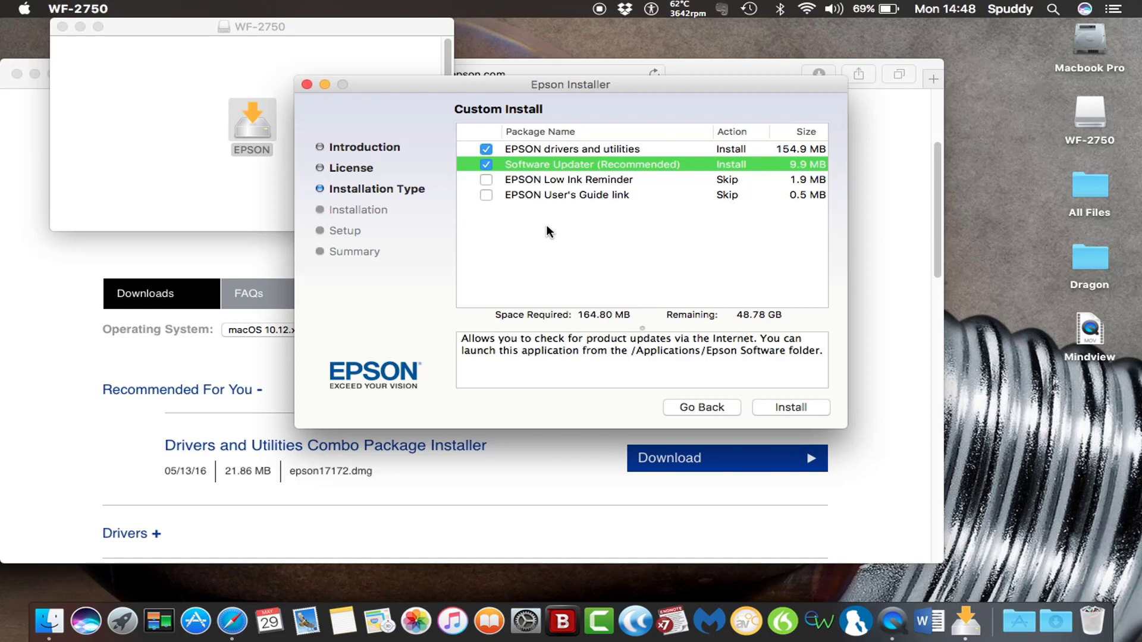
{"action": "left_click", "coordinate": [794, 410]}
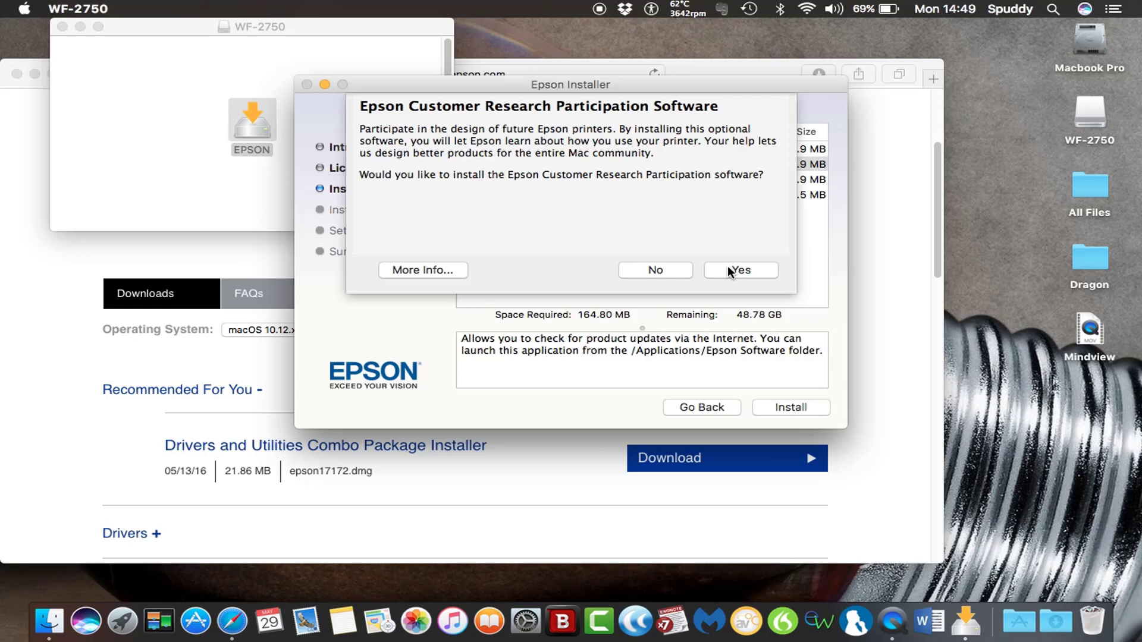
{"action": "left_click", "coordinate": [682, 269]}
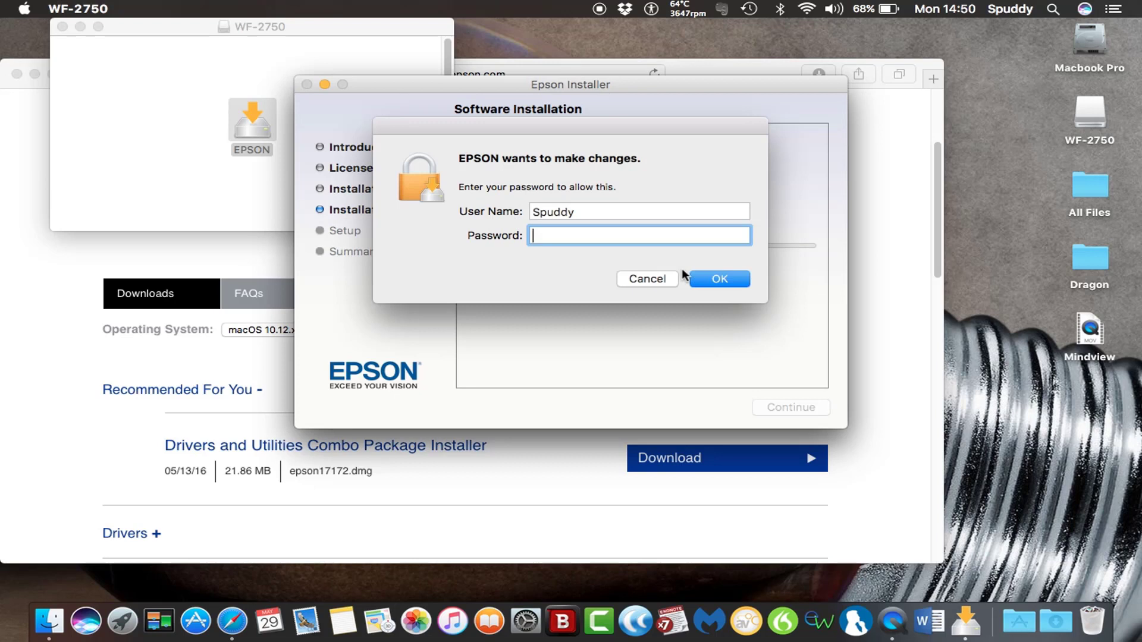
{"action": "type", "text": "••••••••••"}
{"action": "left_click", "coordinate": [720, 279]}
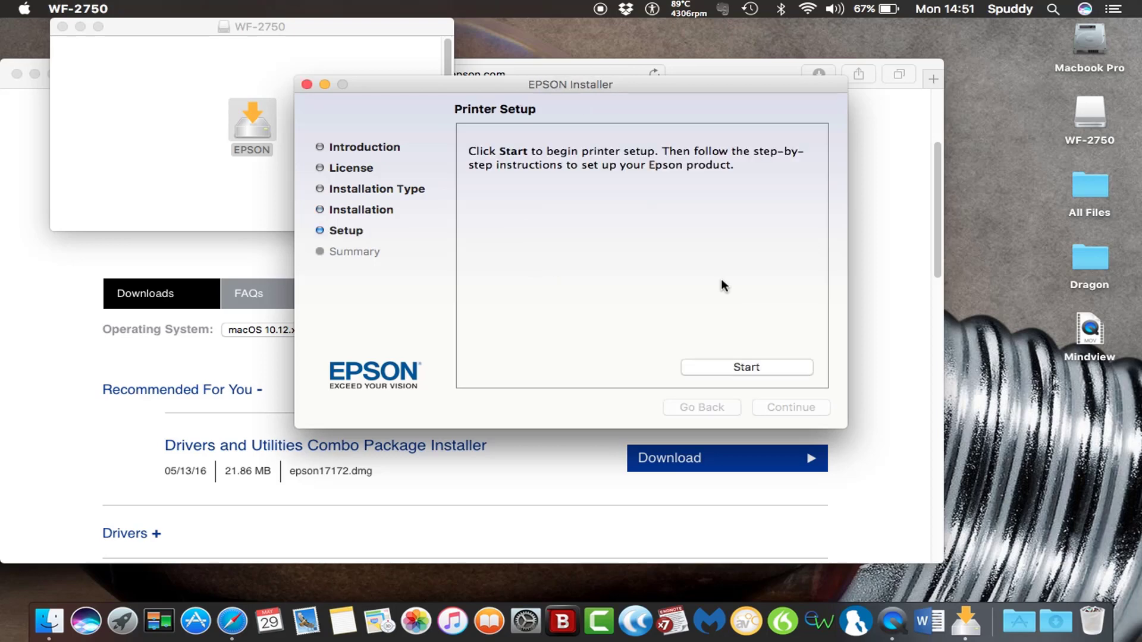
- Start the printer setup with the option that the printer is already on the wireless network
{"action": "left_click", "coordinate": [751, 368]}
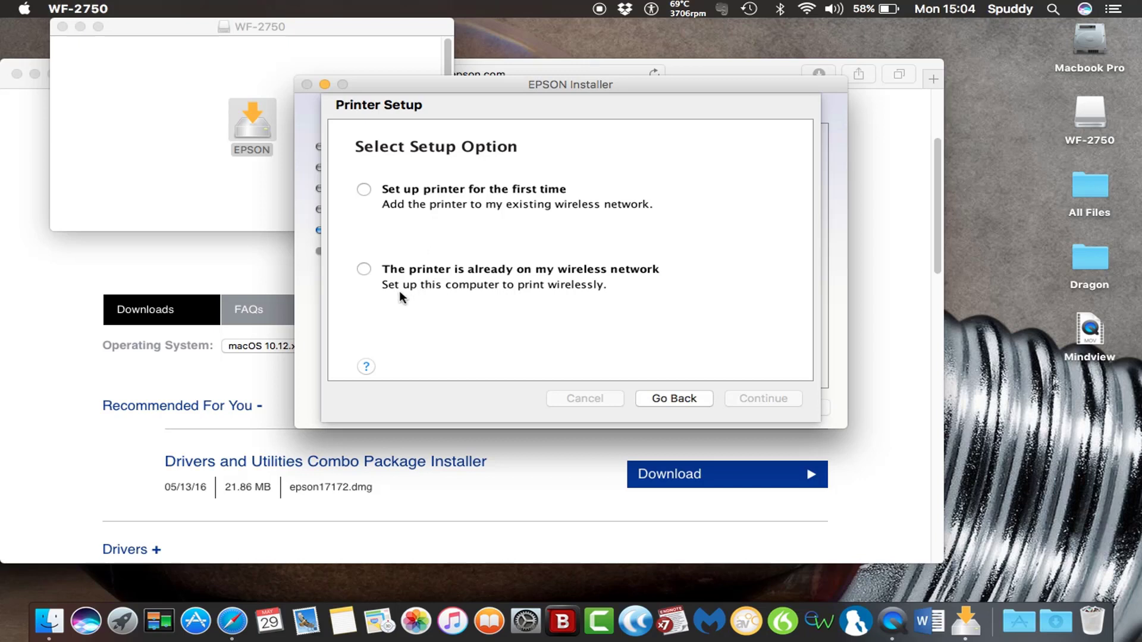
{"action": "left_click", "coordinate": [364, 270]}
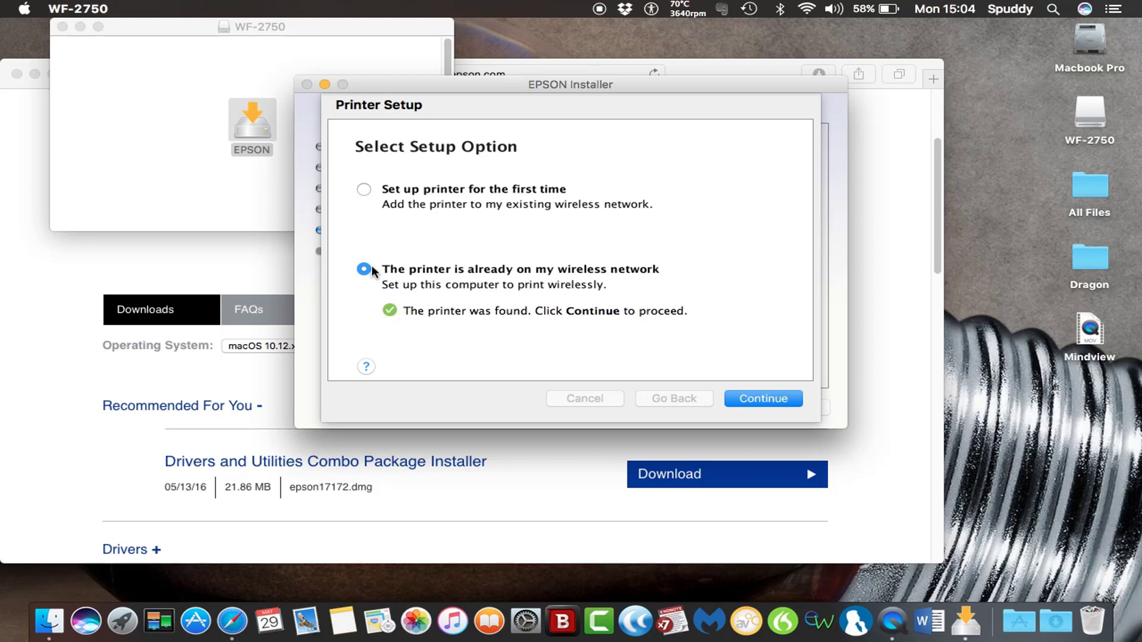
{"action": "left_click", "coordinate": [775, 406]}
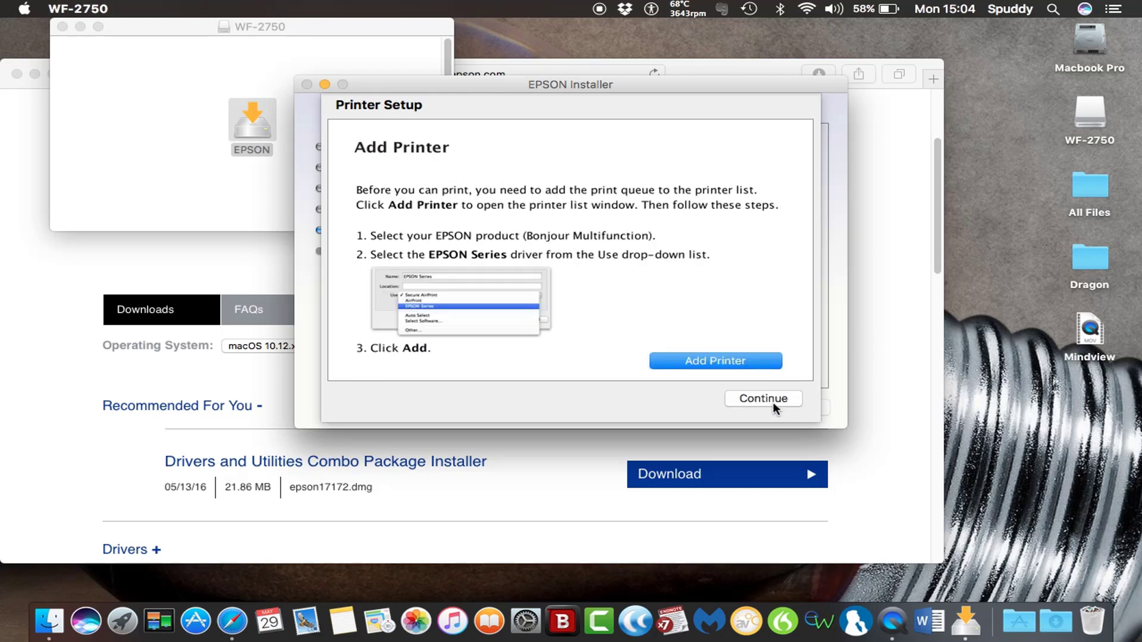
- Add the Bonjour Multifunction EPSON WF-2750 Series as a new printer using the EPSON WF-2750 Series driver, and continue to the test page stage
{"action": "left_click", "coordinate": [734, 363]}
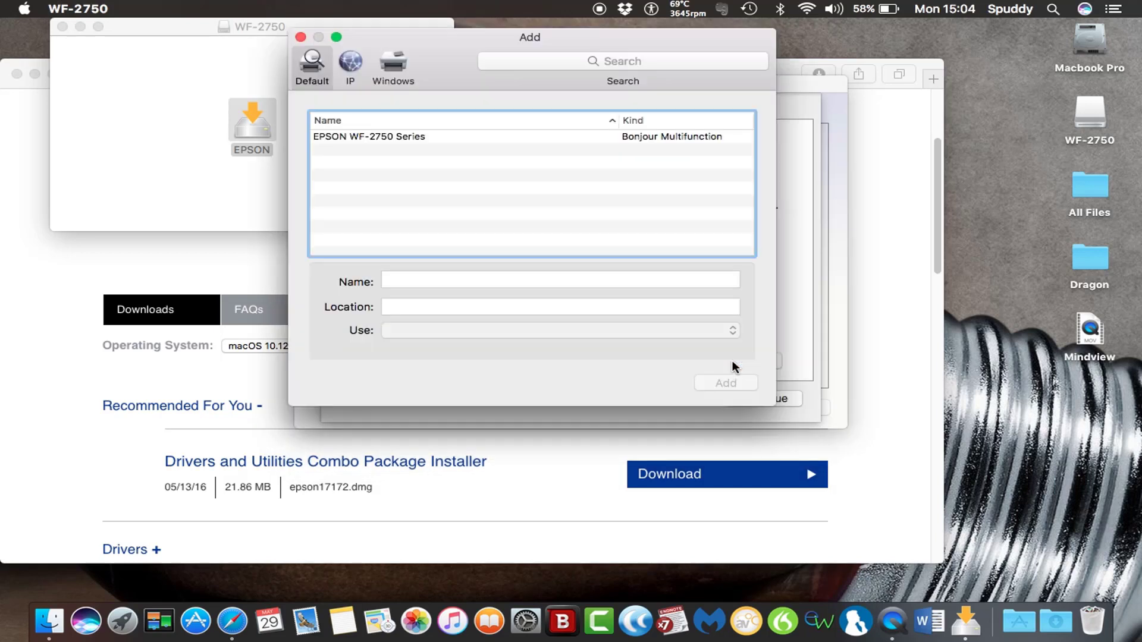
{"action": "left_click", "coordinate": [433, 139]}
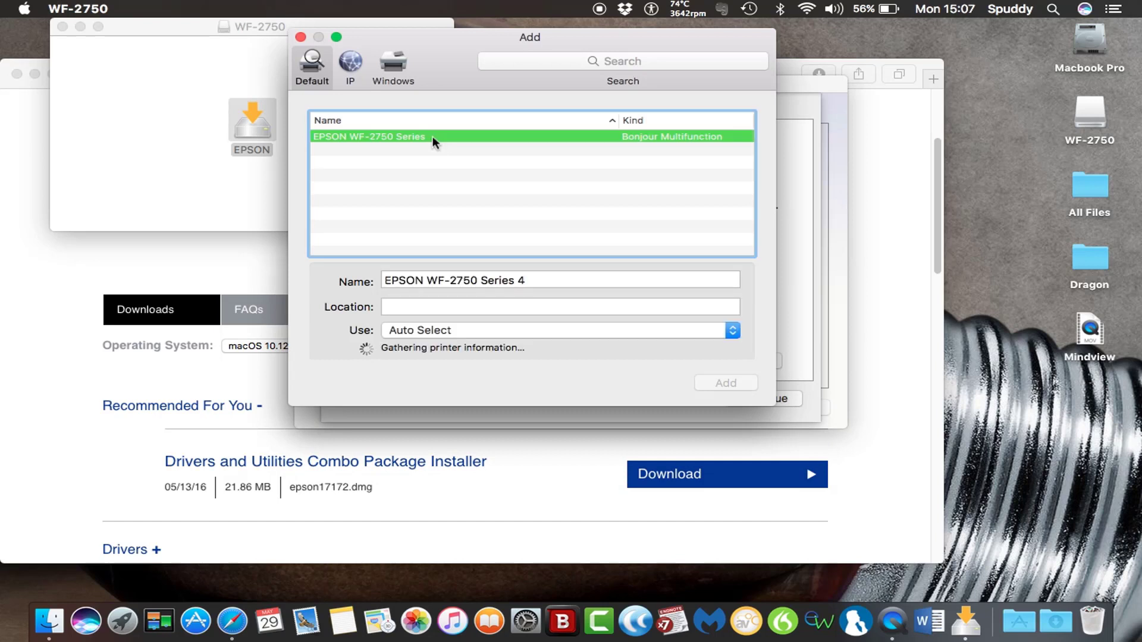
{"action": "left_click", "coordinate": [491, 335]}
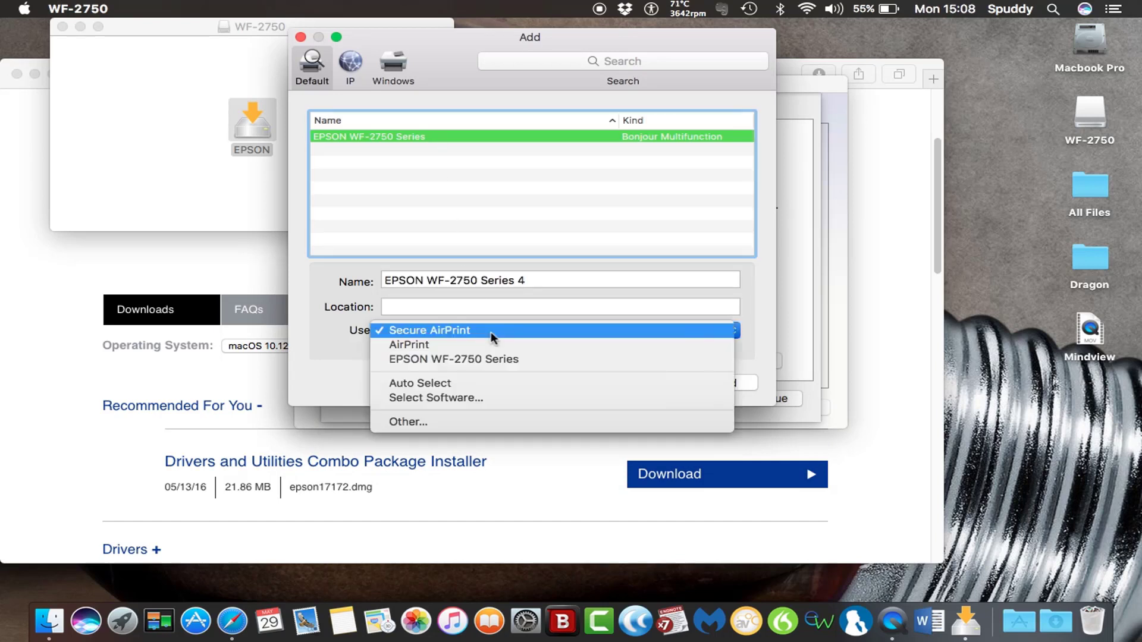
{"action": "left_click", "coordinate": [470, 360]}
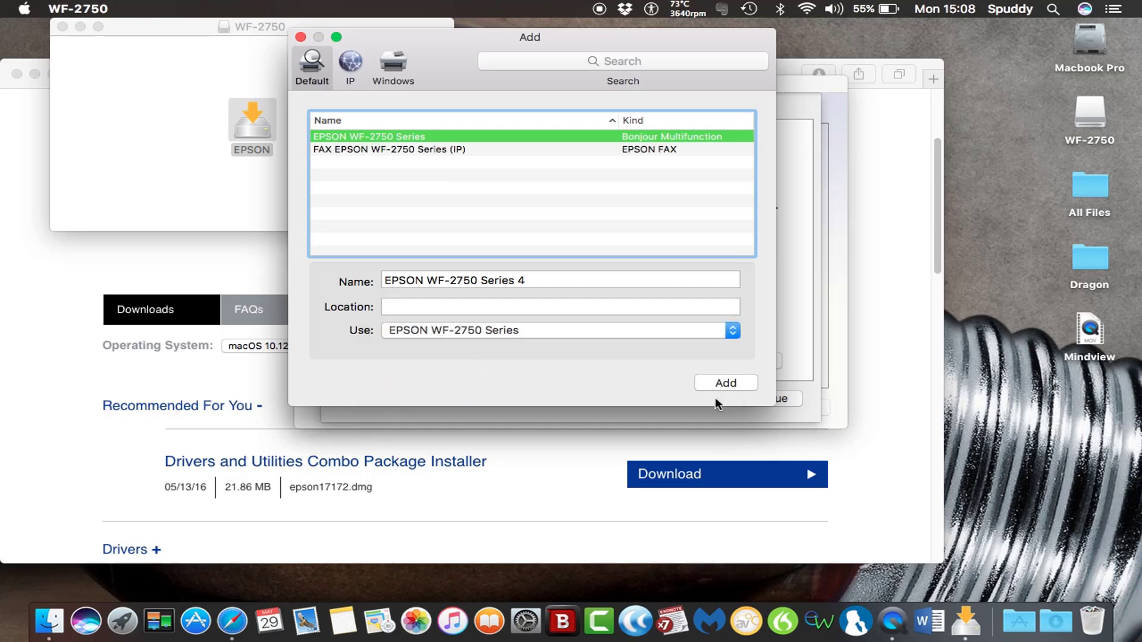
{"action": "left_click", "coordinate": [735, 384]}
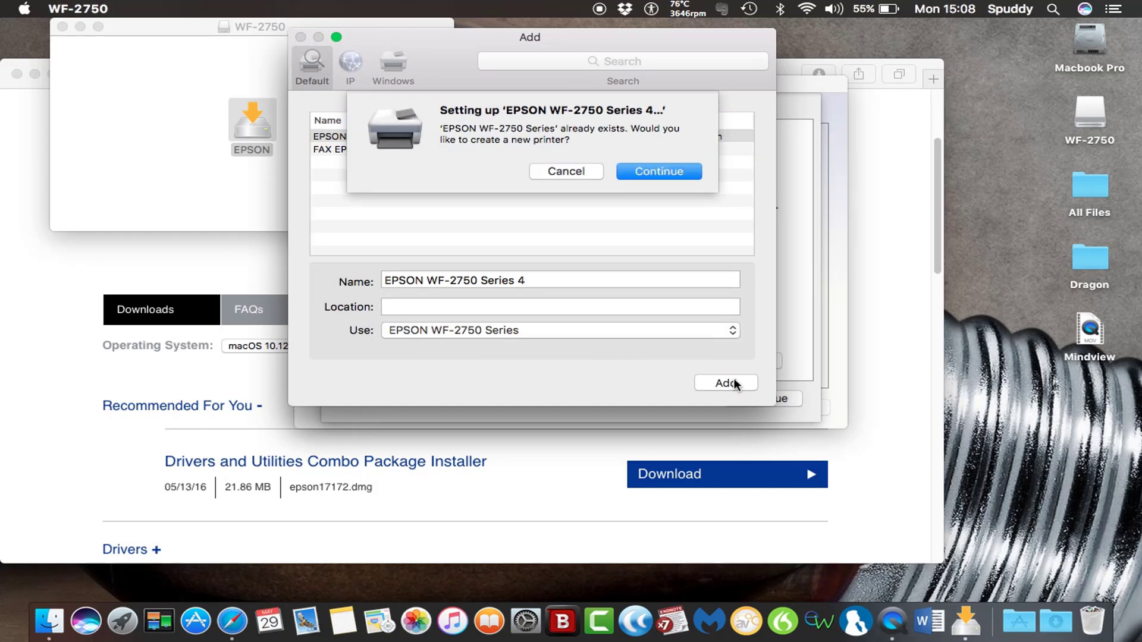
{"action": "left_click", "coordinate": [654, 173]}
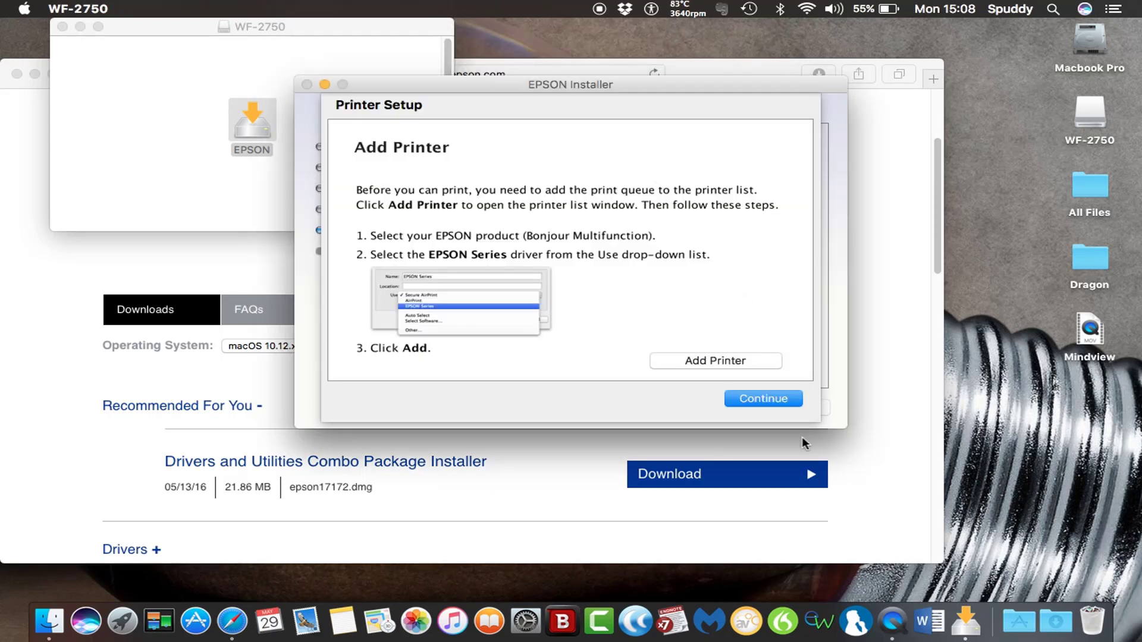
{"action": "left_click", "coordinate": [774, 398]}
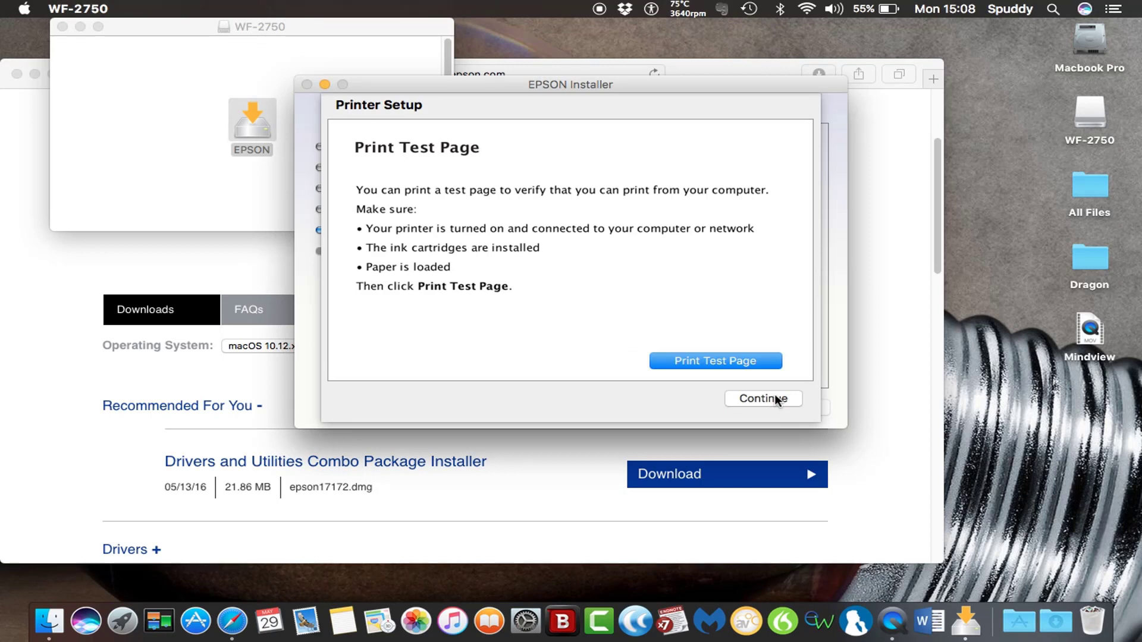
- Finish the printer setup without printing a test page or adding the fax queue, and close the EPSON Installer and the WF-2750 disk window
{"action": "left_click", "coordinate": [775, 398]}
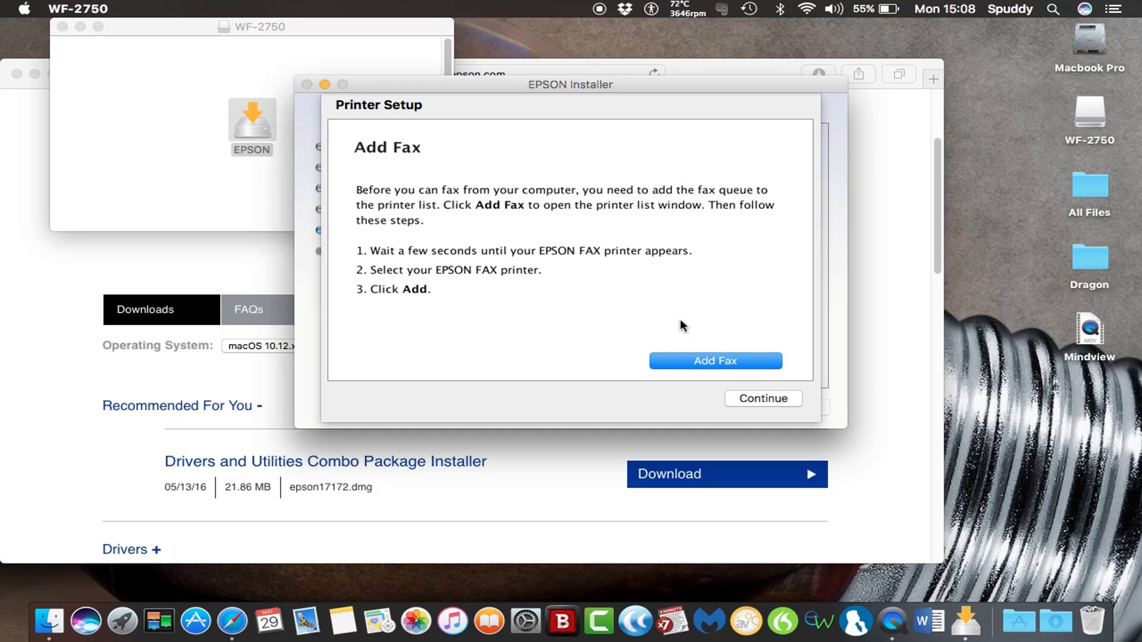
{"action": "left_click", "coordinate": [766, 402]}
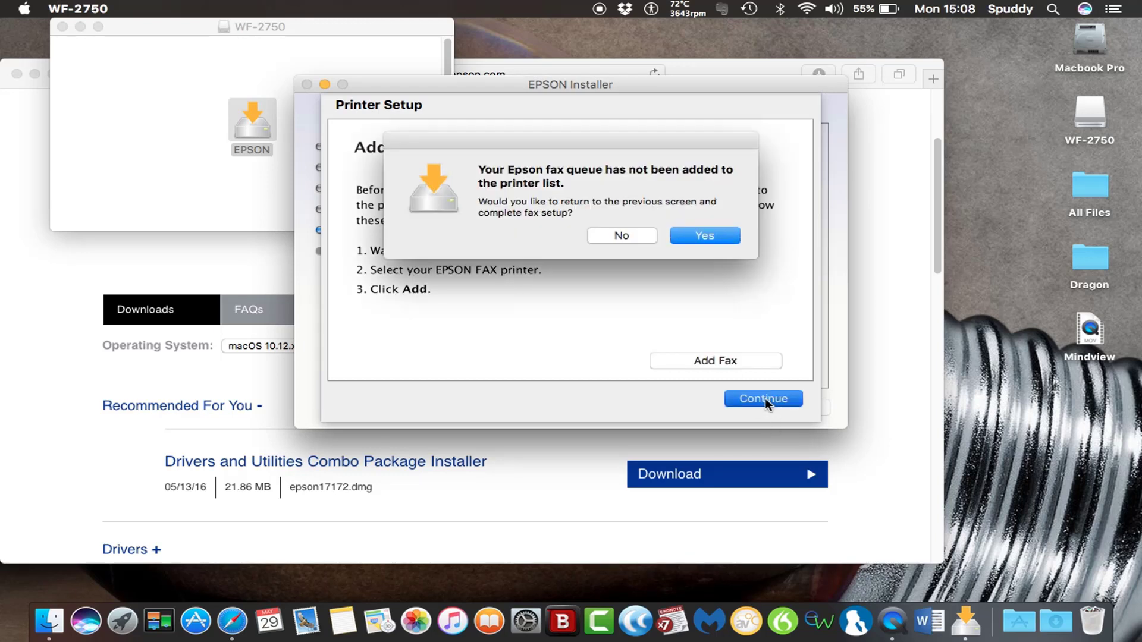
{"action": "left_click", "coordinate": [622, 235]}
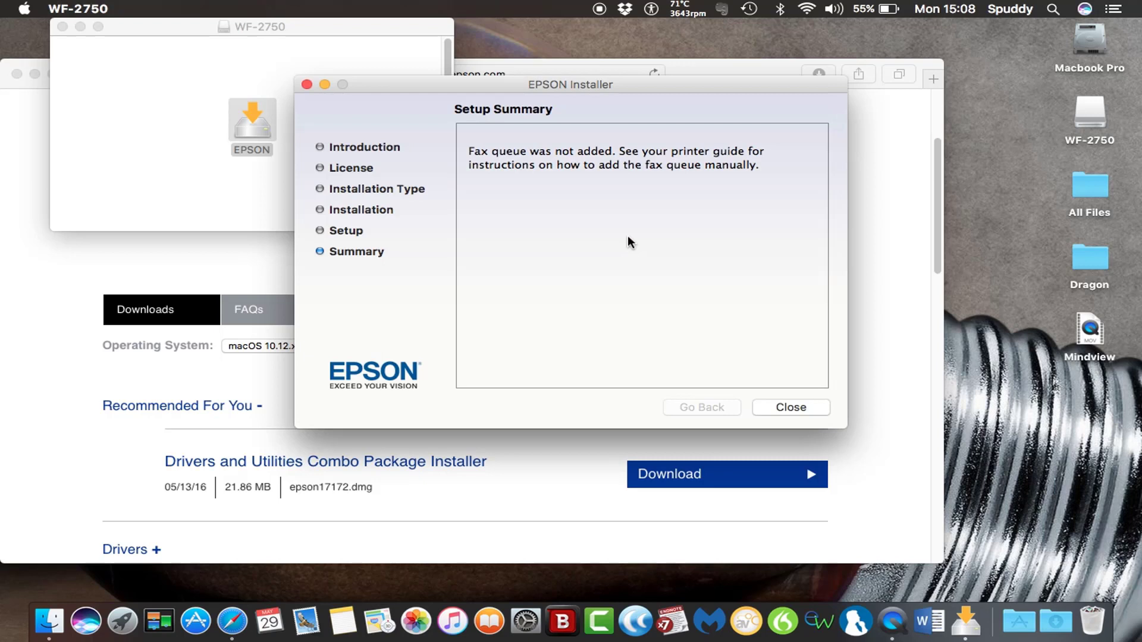
{"action": "left_click", "coordinate": [783, 410]}
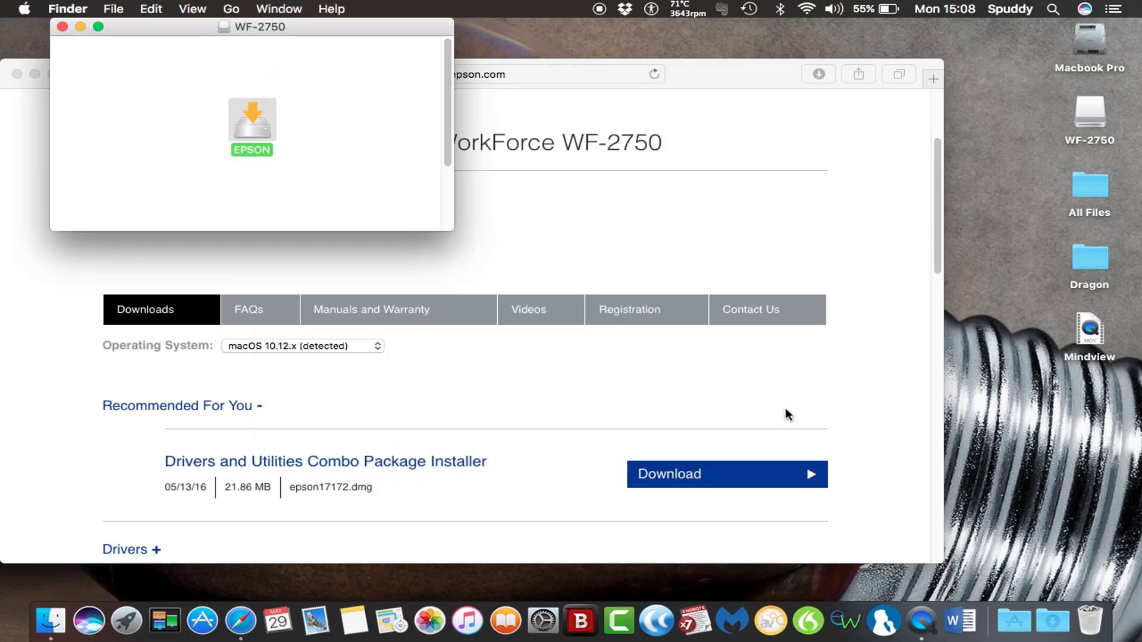
{"action": "left_click", "coordinate": [62, 27]}
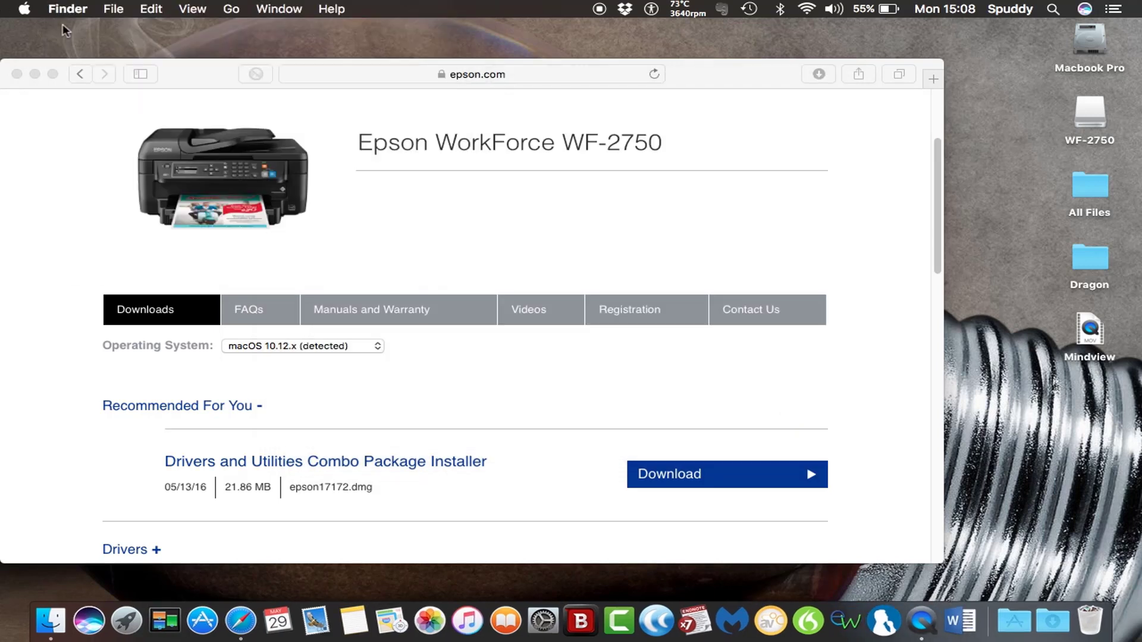
- Open the Epson Software folder among the installed applications
{"action": "left_click", "coordinate": [1014, 621]}
{"action": "left_click", "coordinate": [803, 297]}
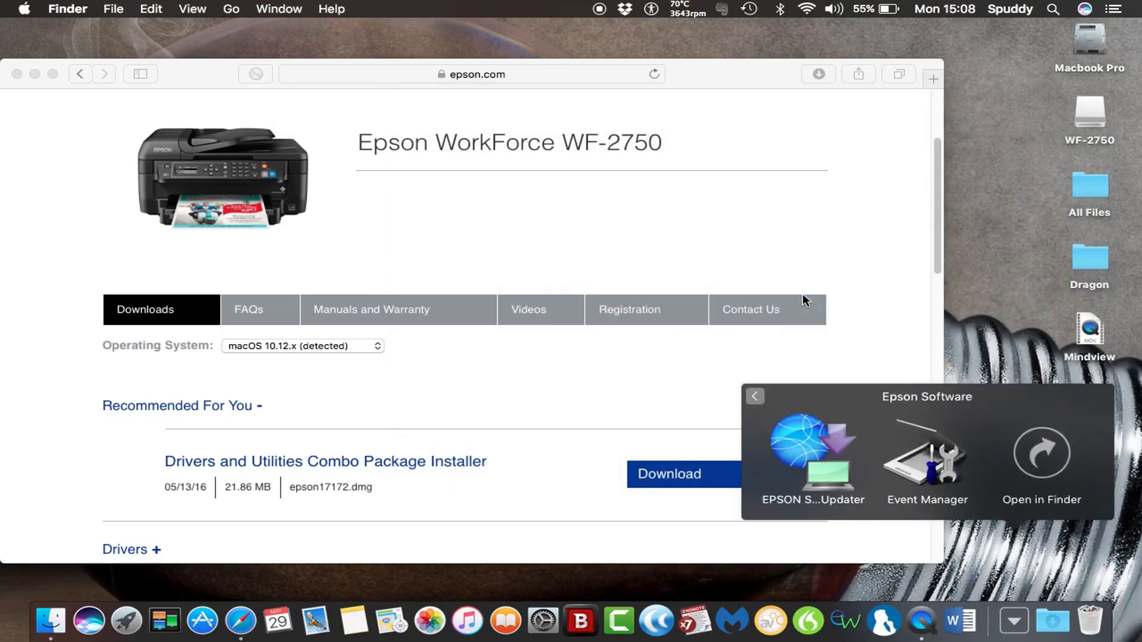